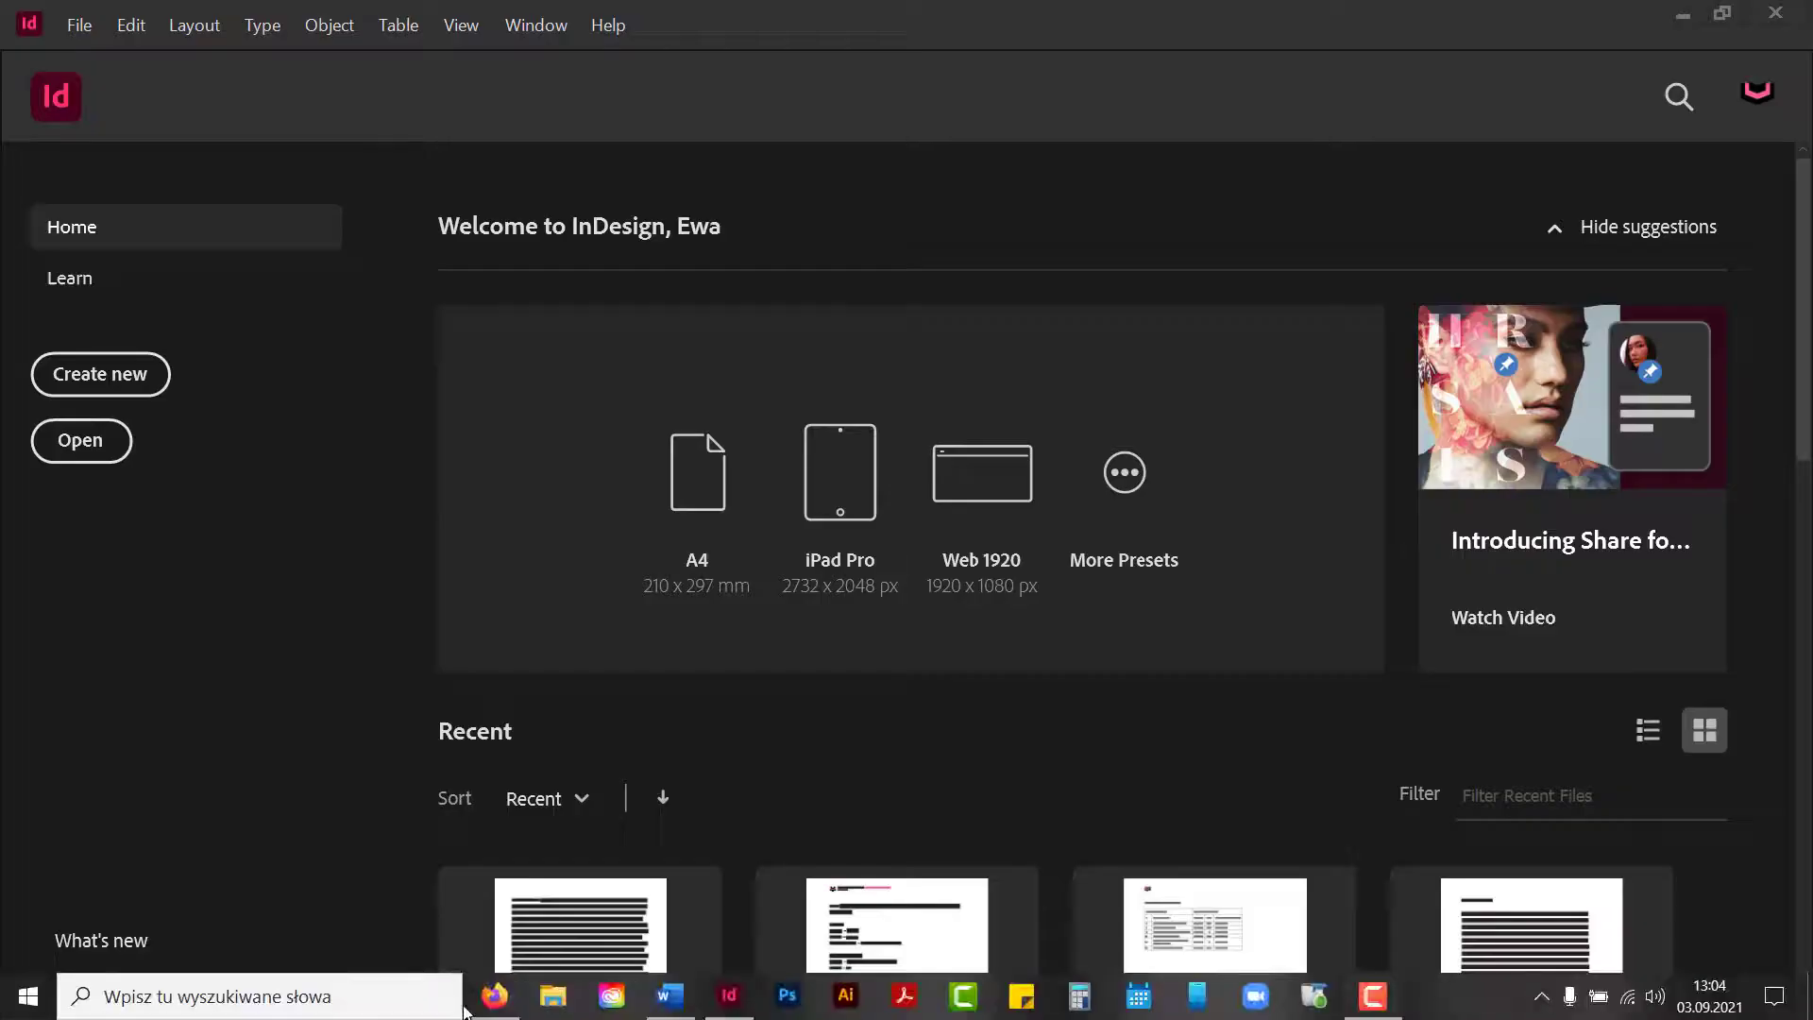
- Switch to Firefox and read through the Adobe help page tables of default InDesign keyboard shortcuts
left_click(493, 1011)
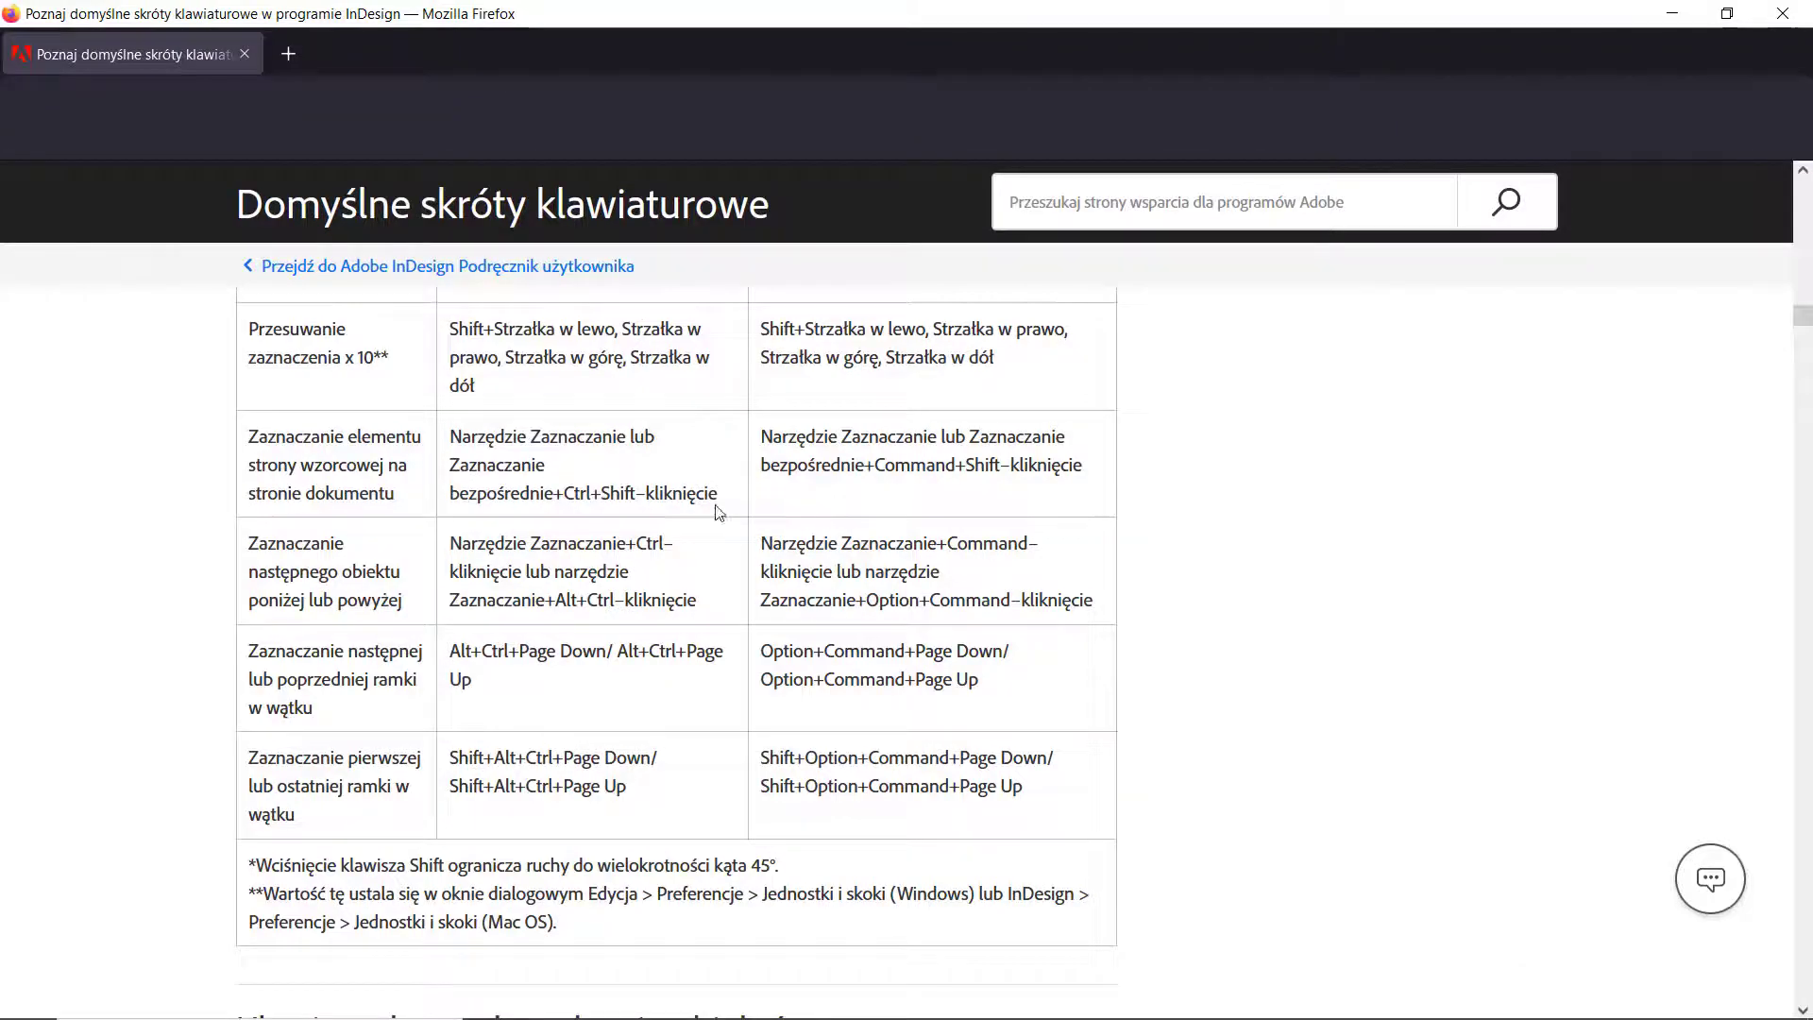
scroll(516, 464, "up", 15)
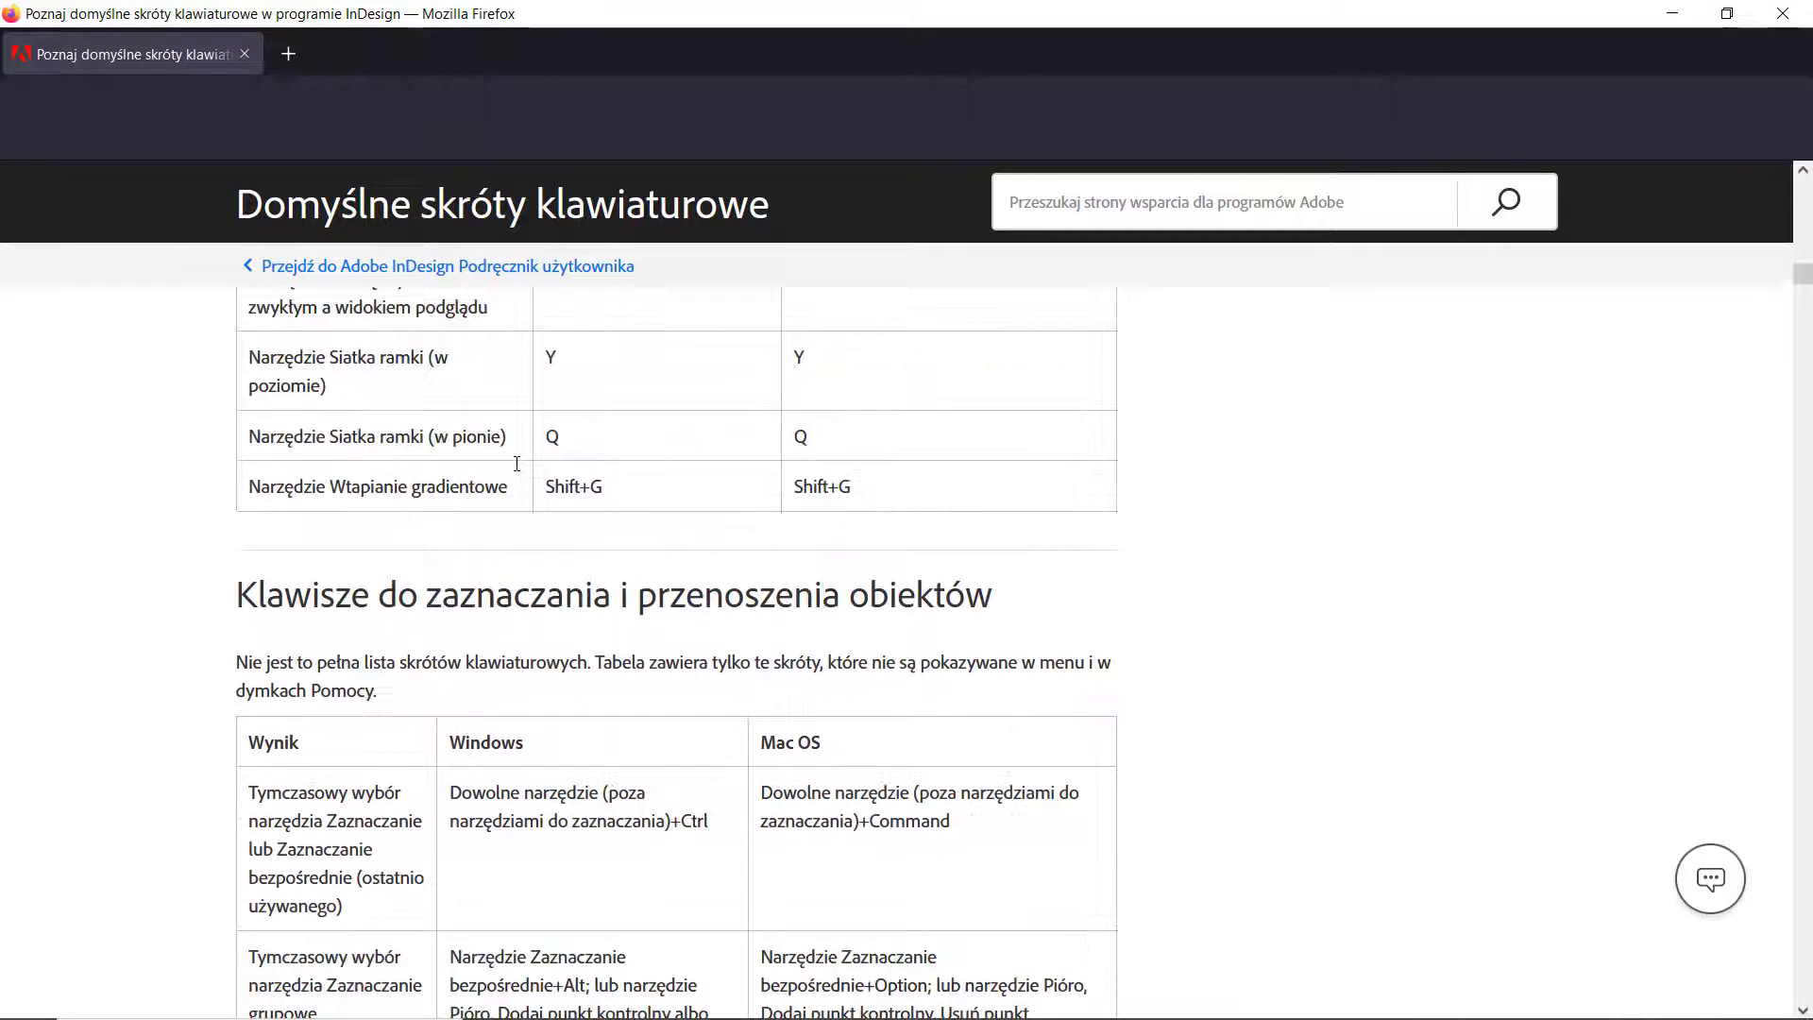
scroll(517, 464, "up", 5)
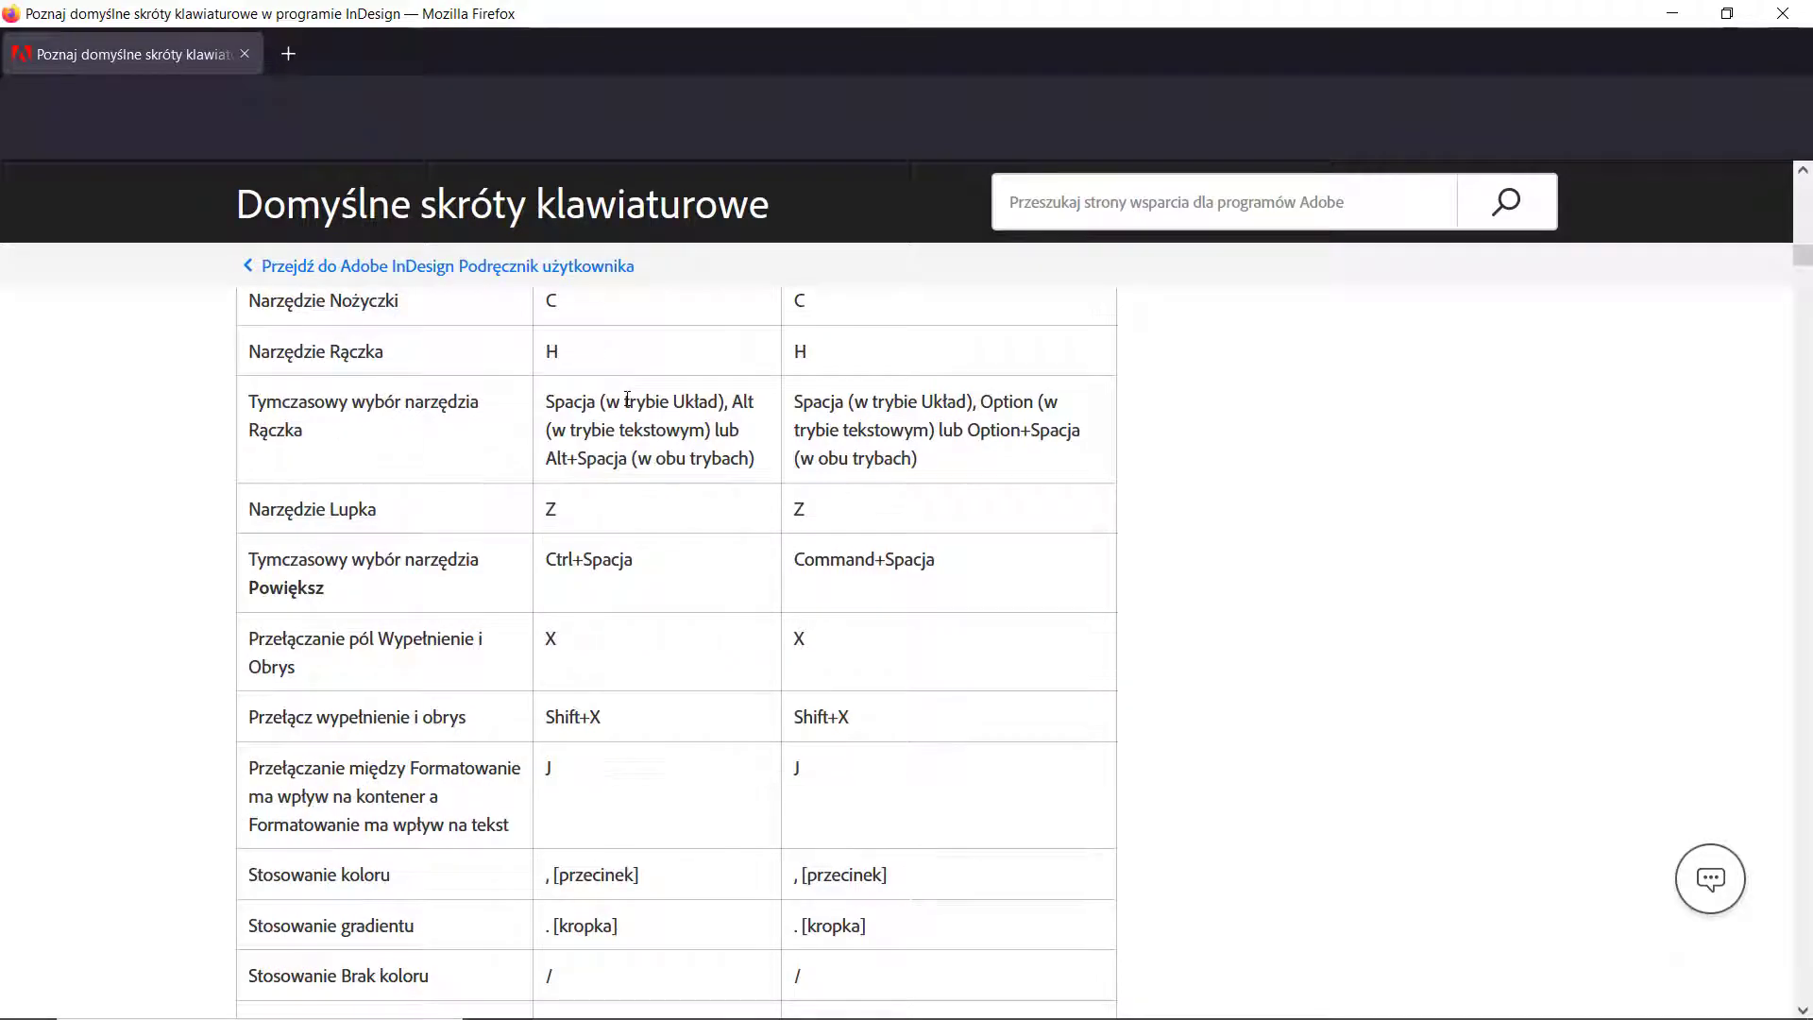
scroll(435, 529, "down", 8)
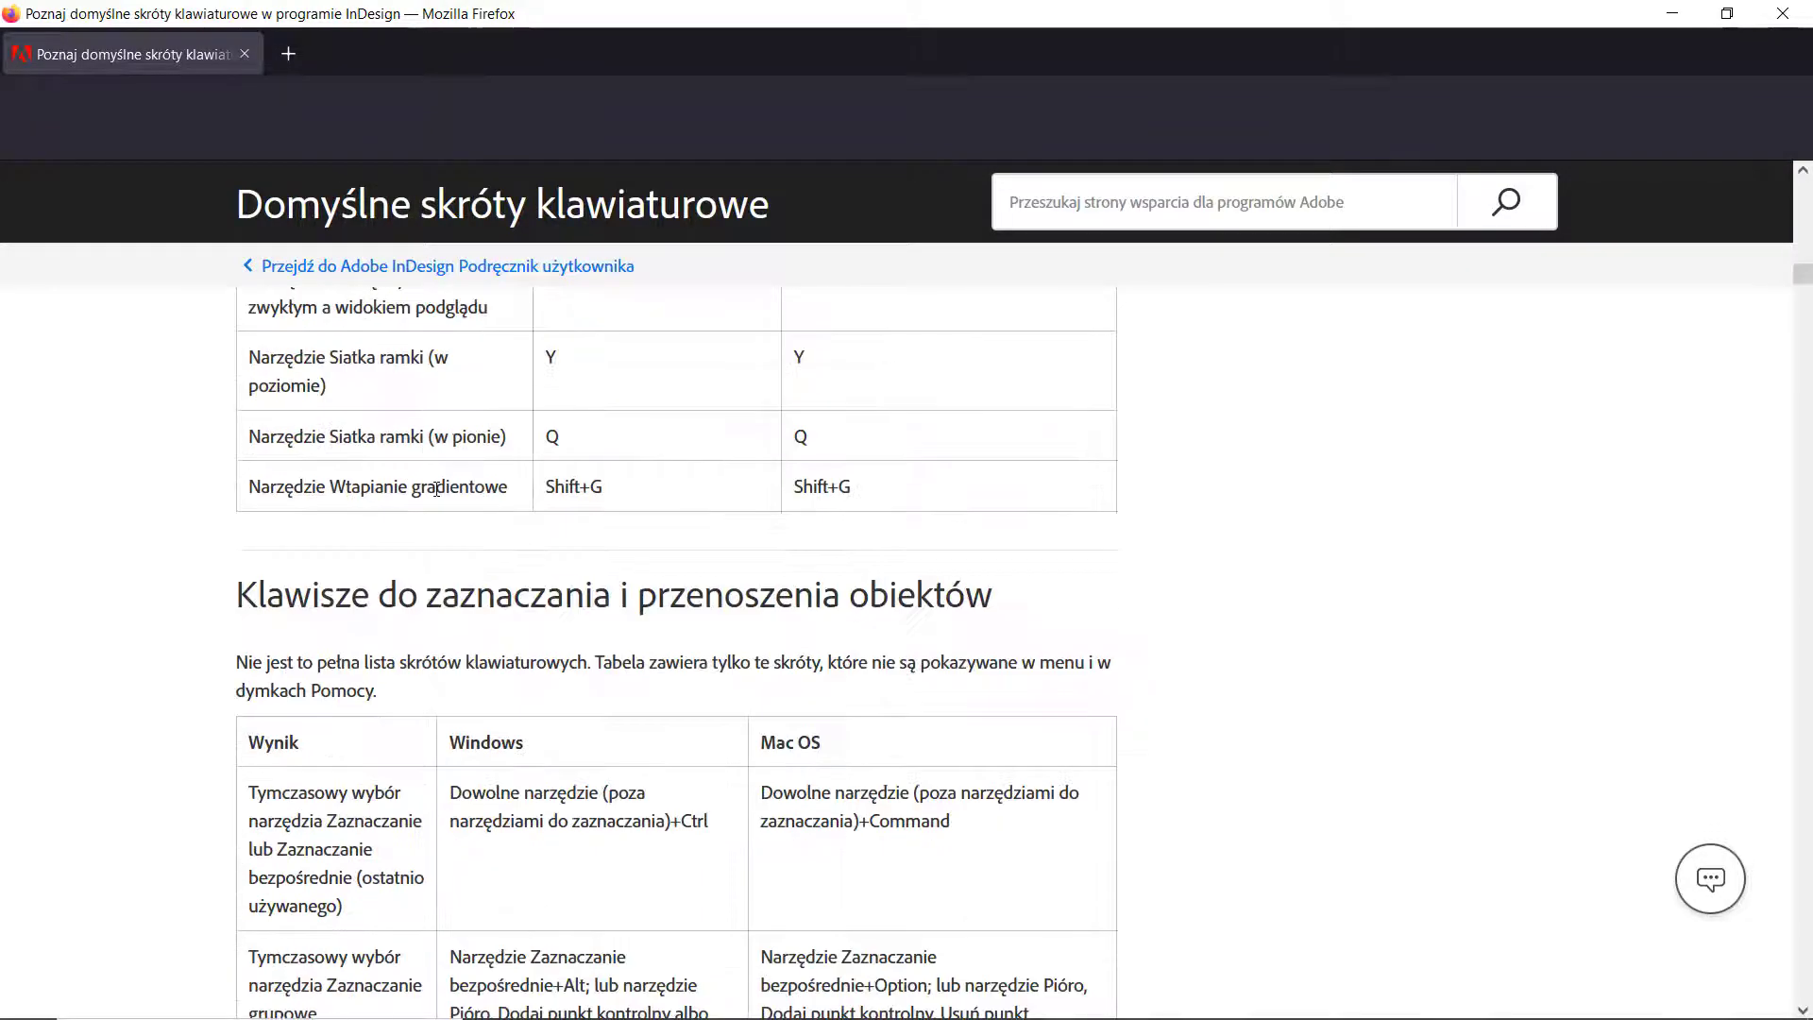
scroll(440, 581, "down", 10)
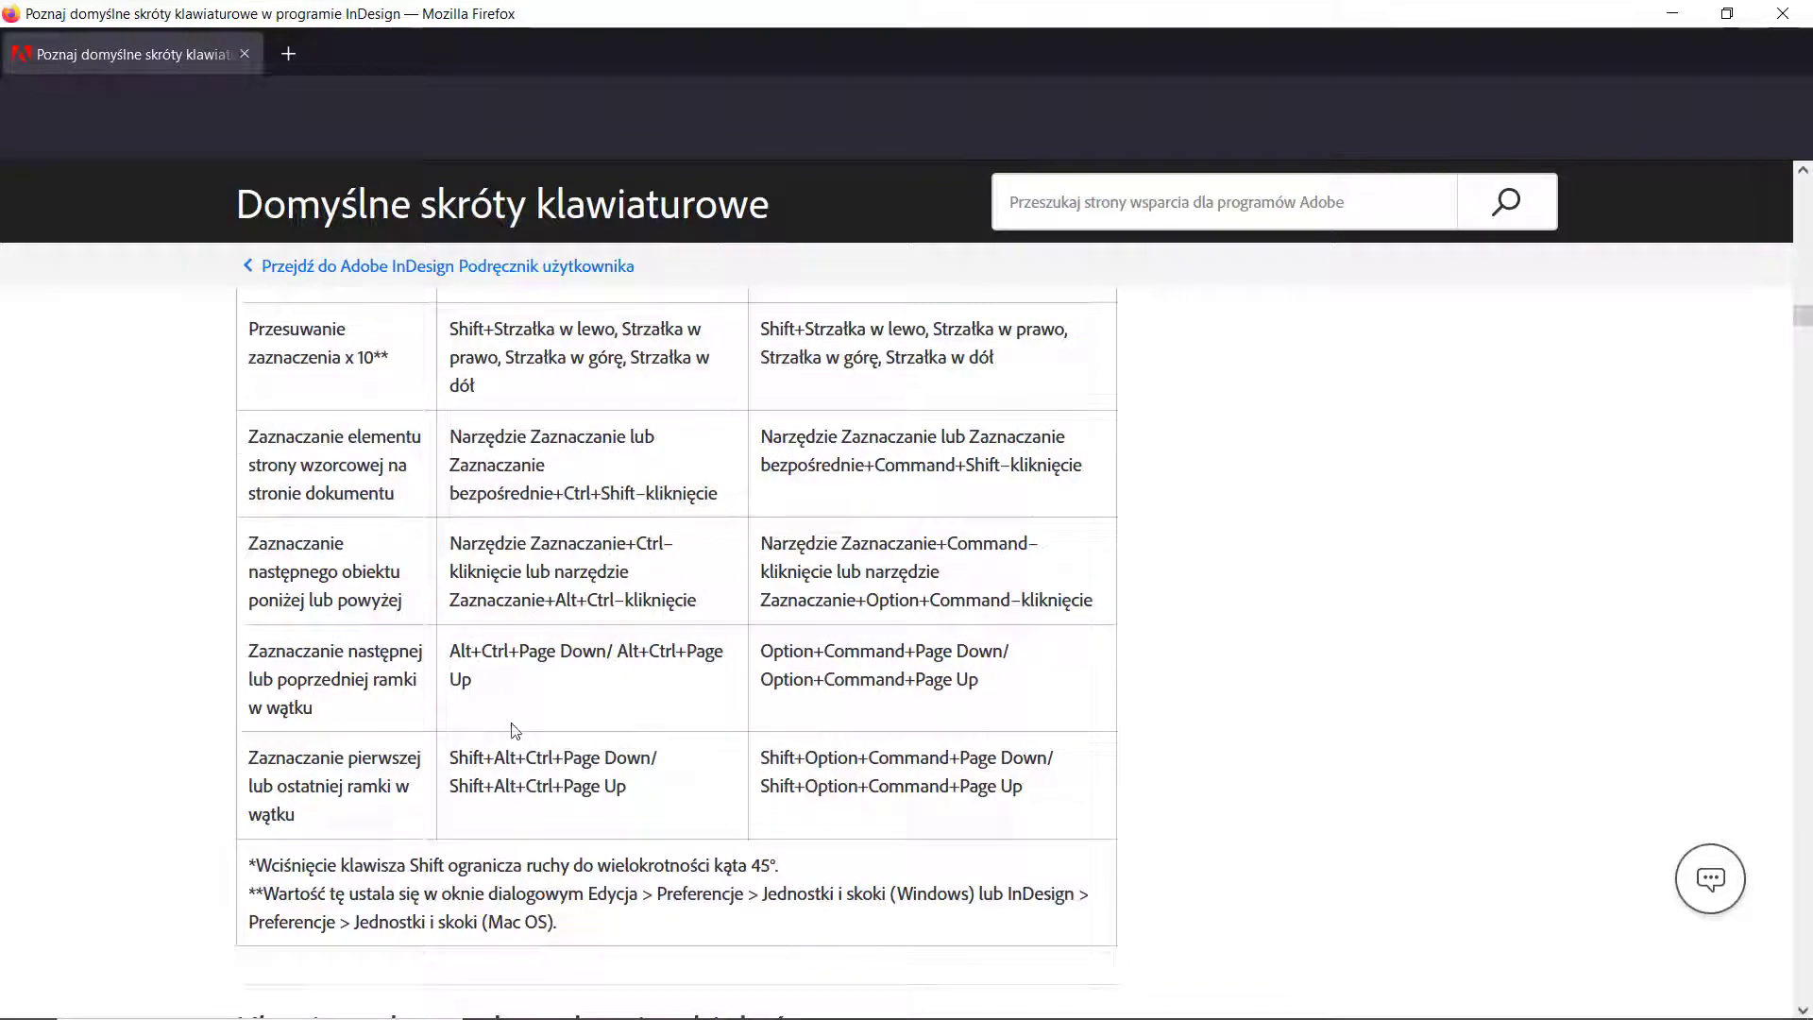
scroll(519, 722, "down", 5)
scroll(527, 721, "down", 4)
scroll(548, 713, "down", 12)
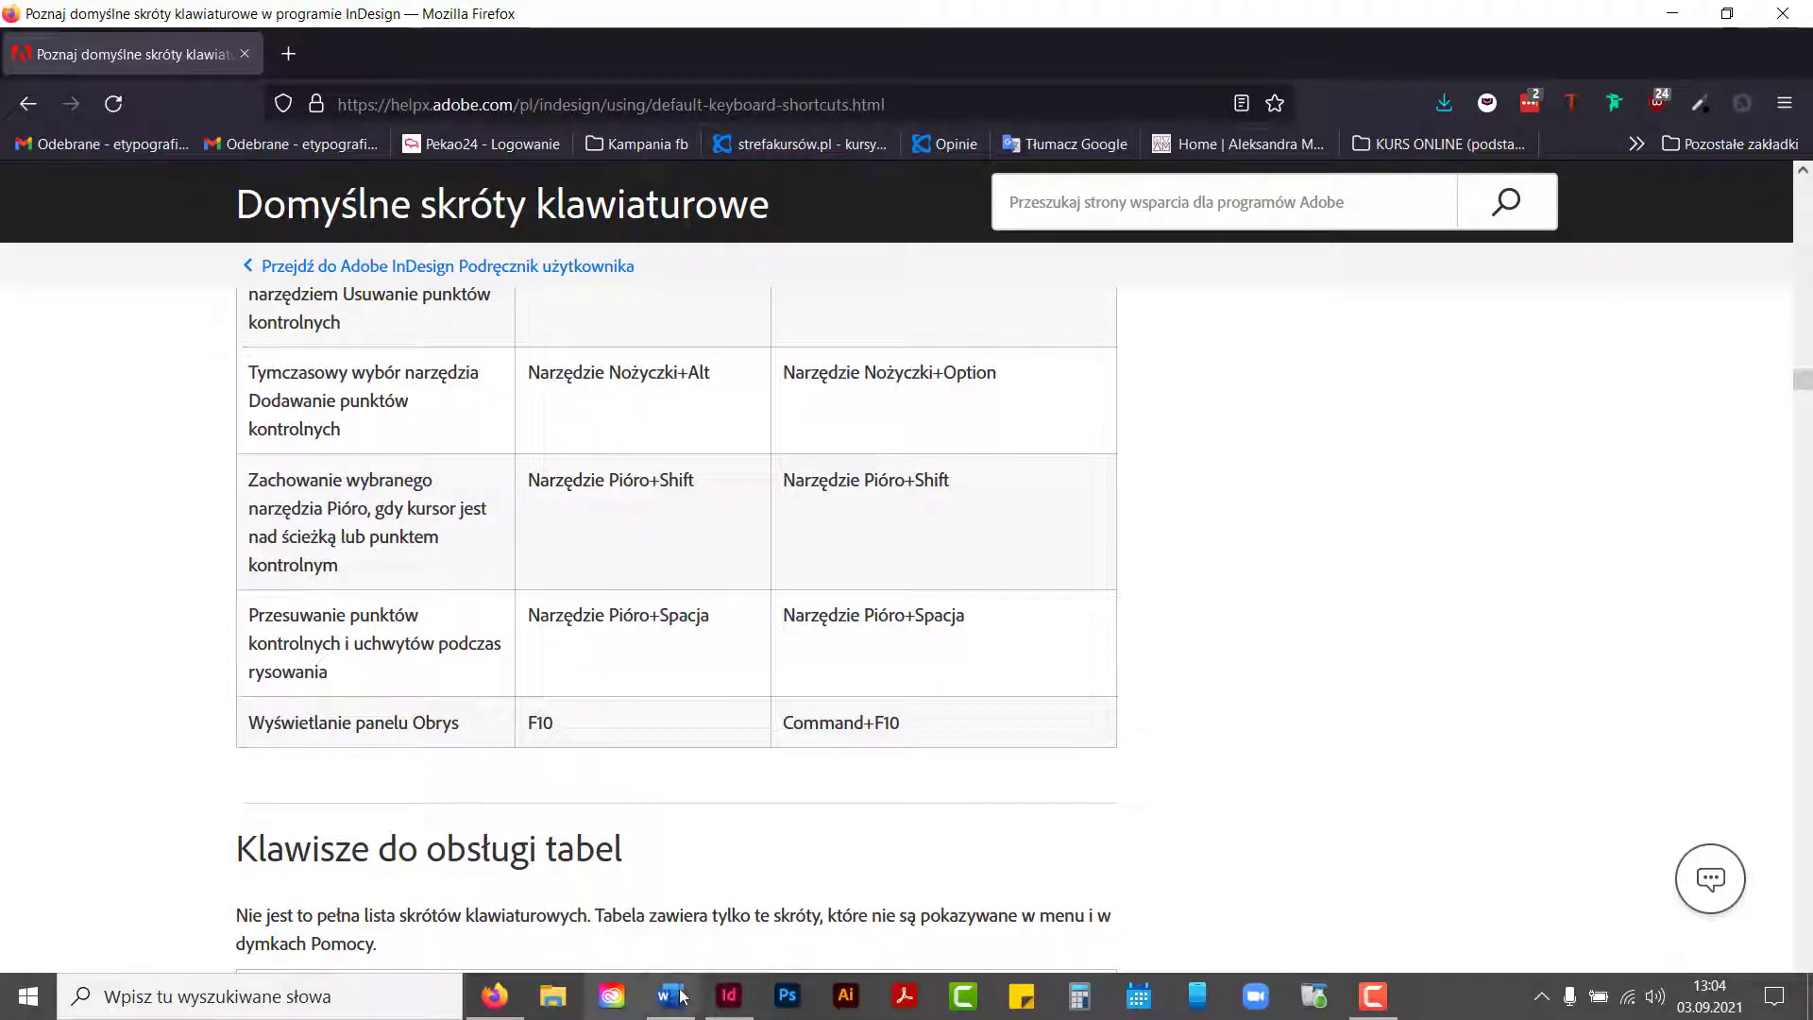
- Switch back to InDesign and open the Keyboard Shortcuts settings with the set "mój zestaw" selected
left_click(741, 997)
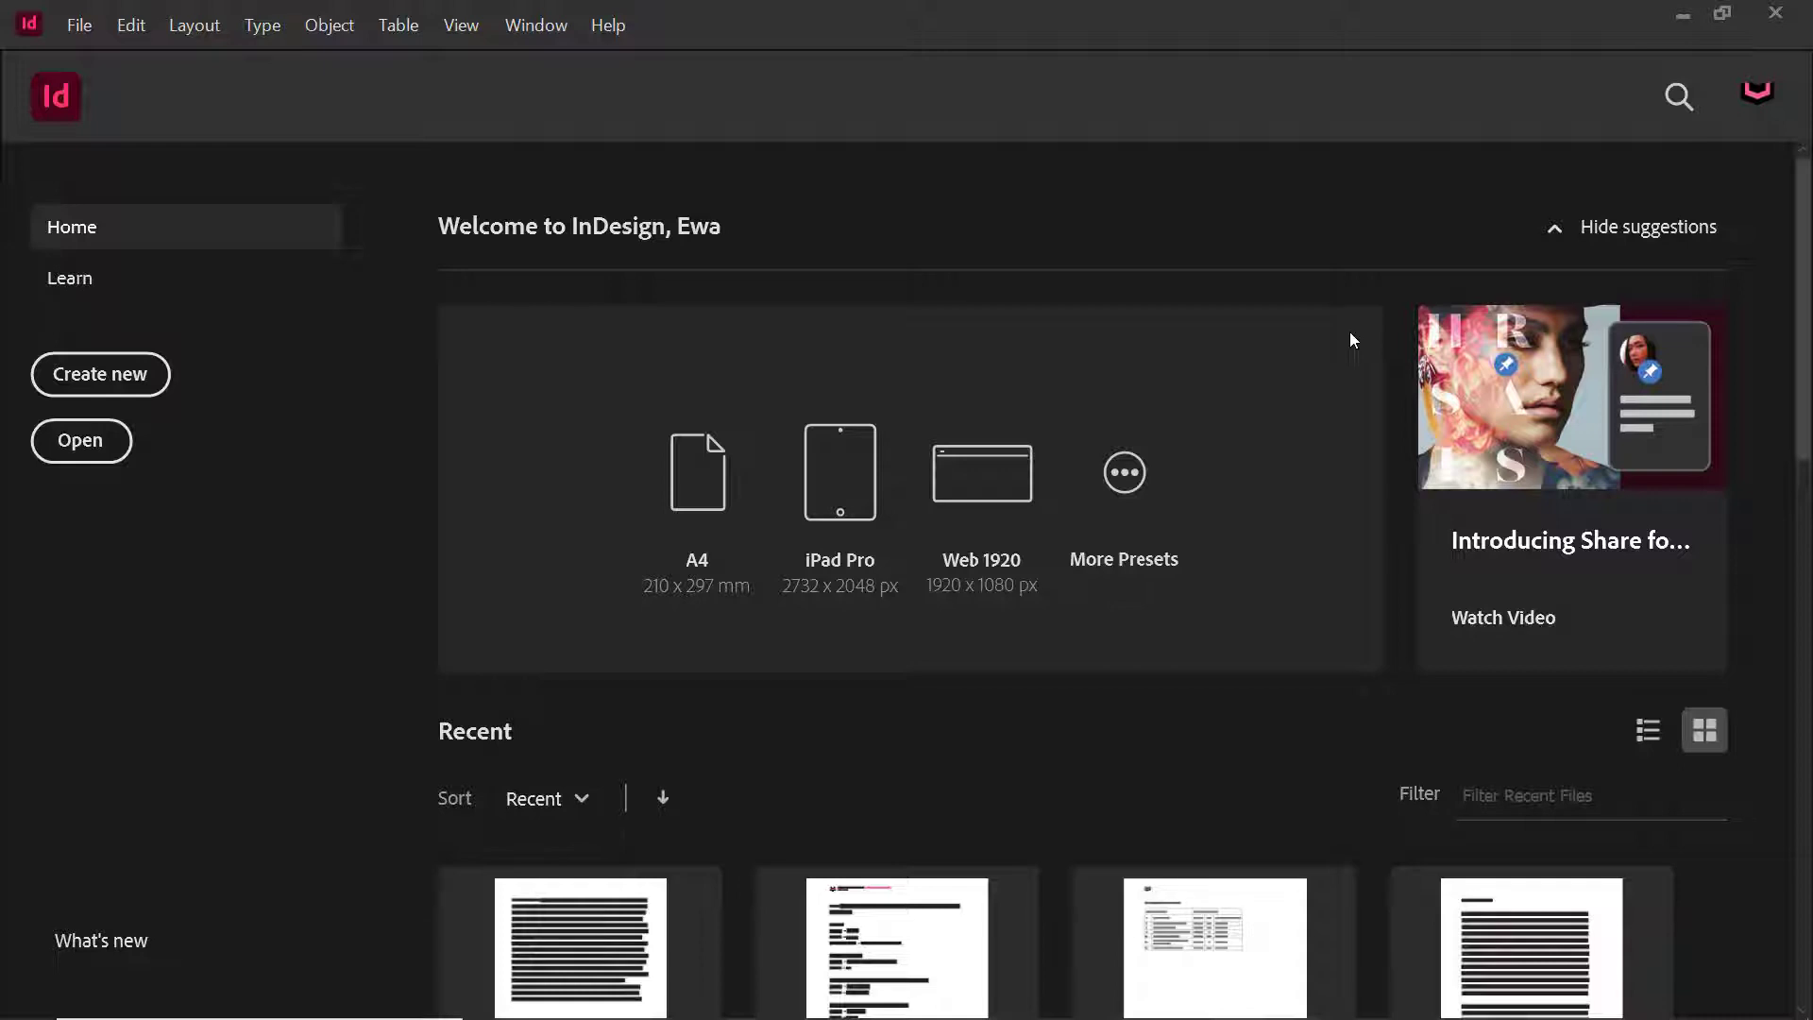
left_click(134, 23)
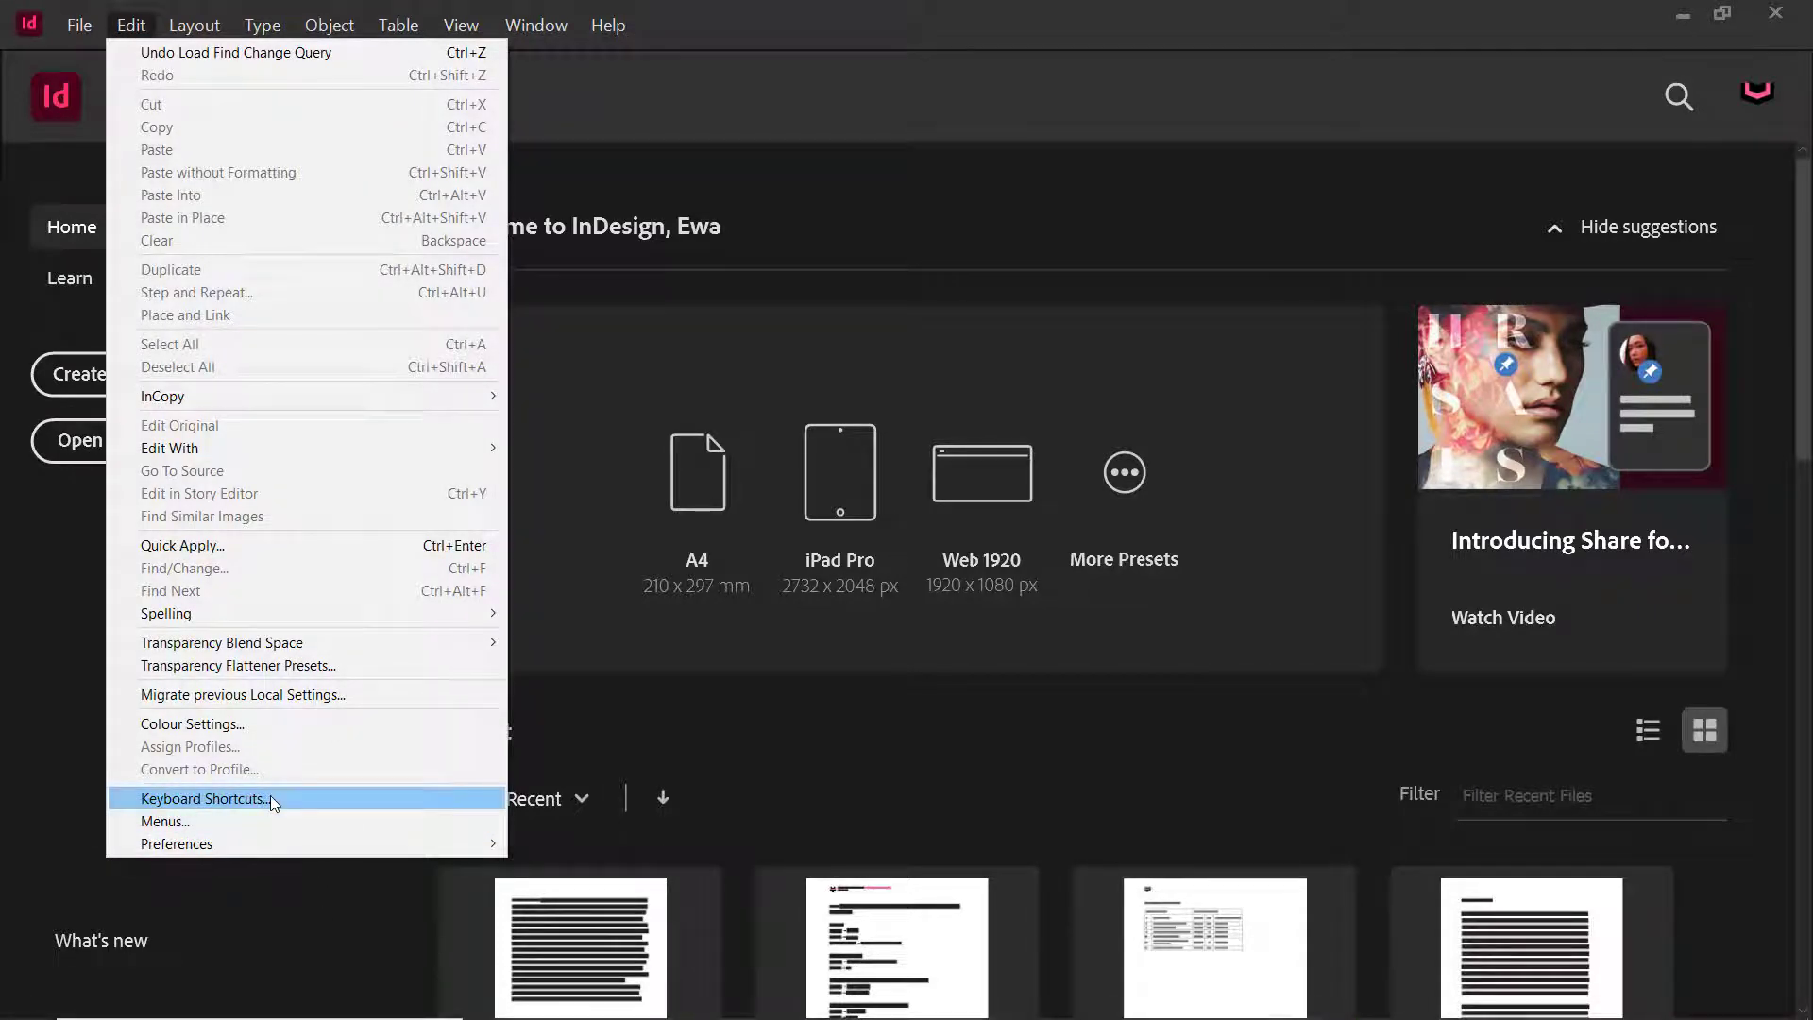
left_click(270, 798)
left_click_drag(614, 115, 642, 78)
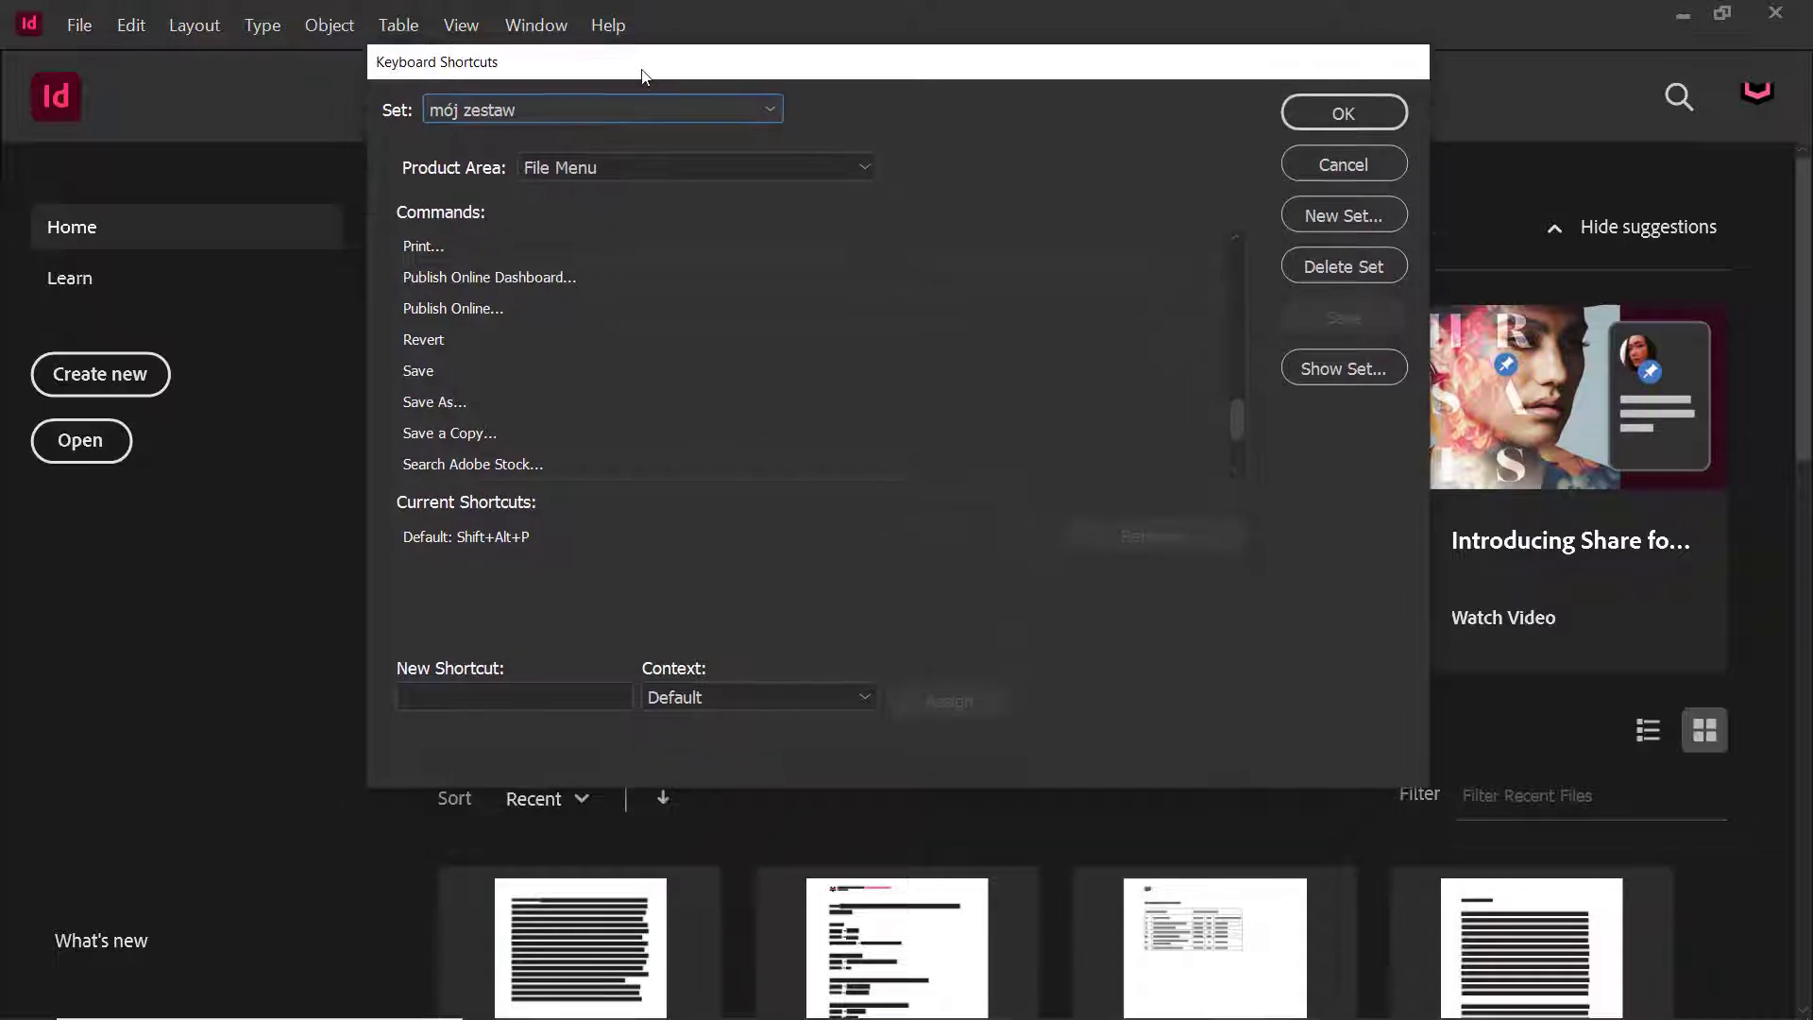
left_click(537, 106)
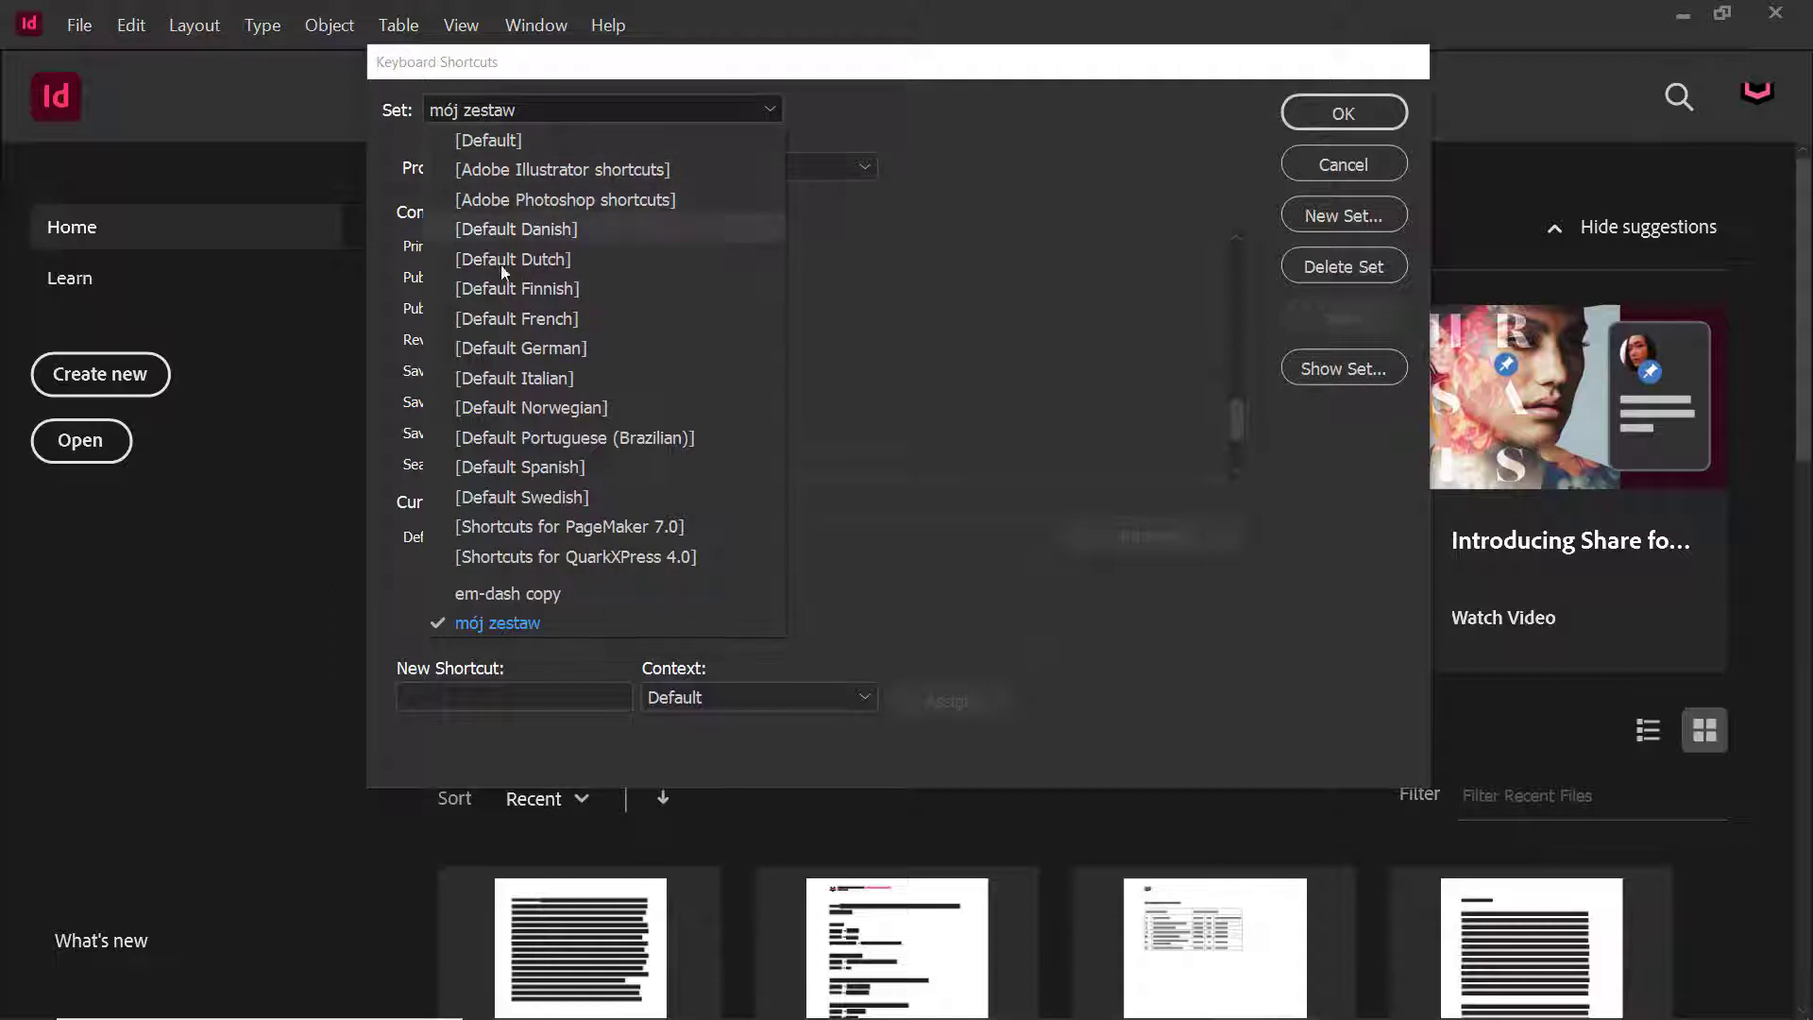
left_click(563, 627)
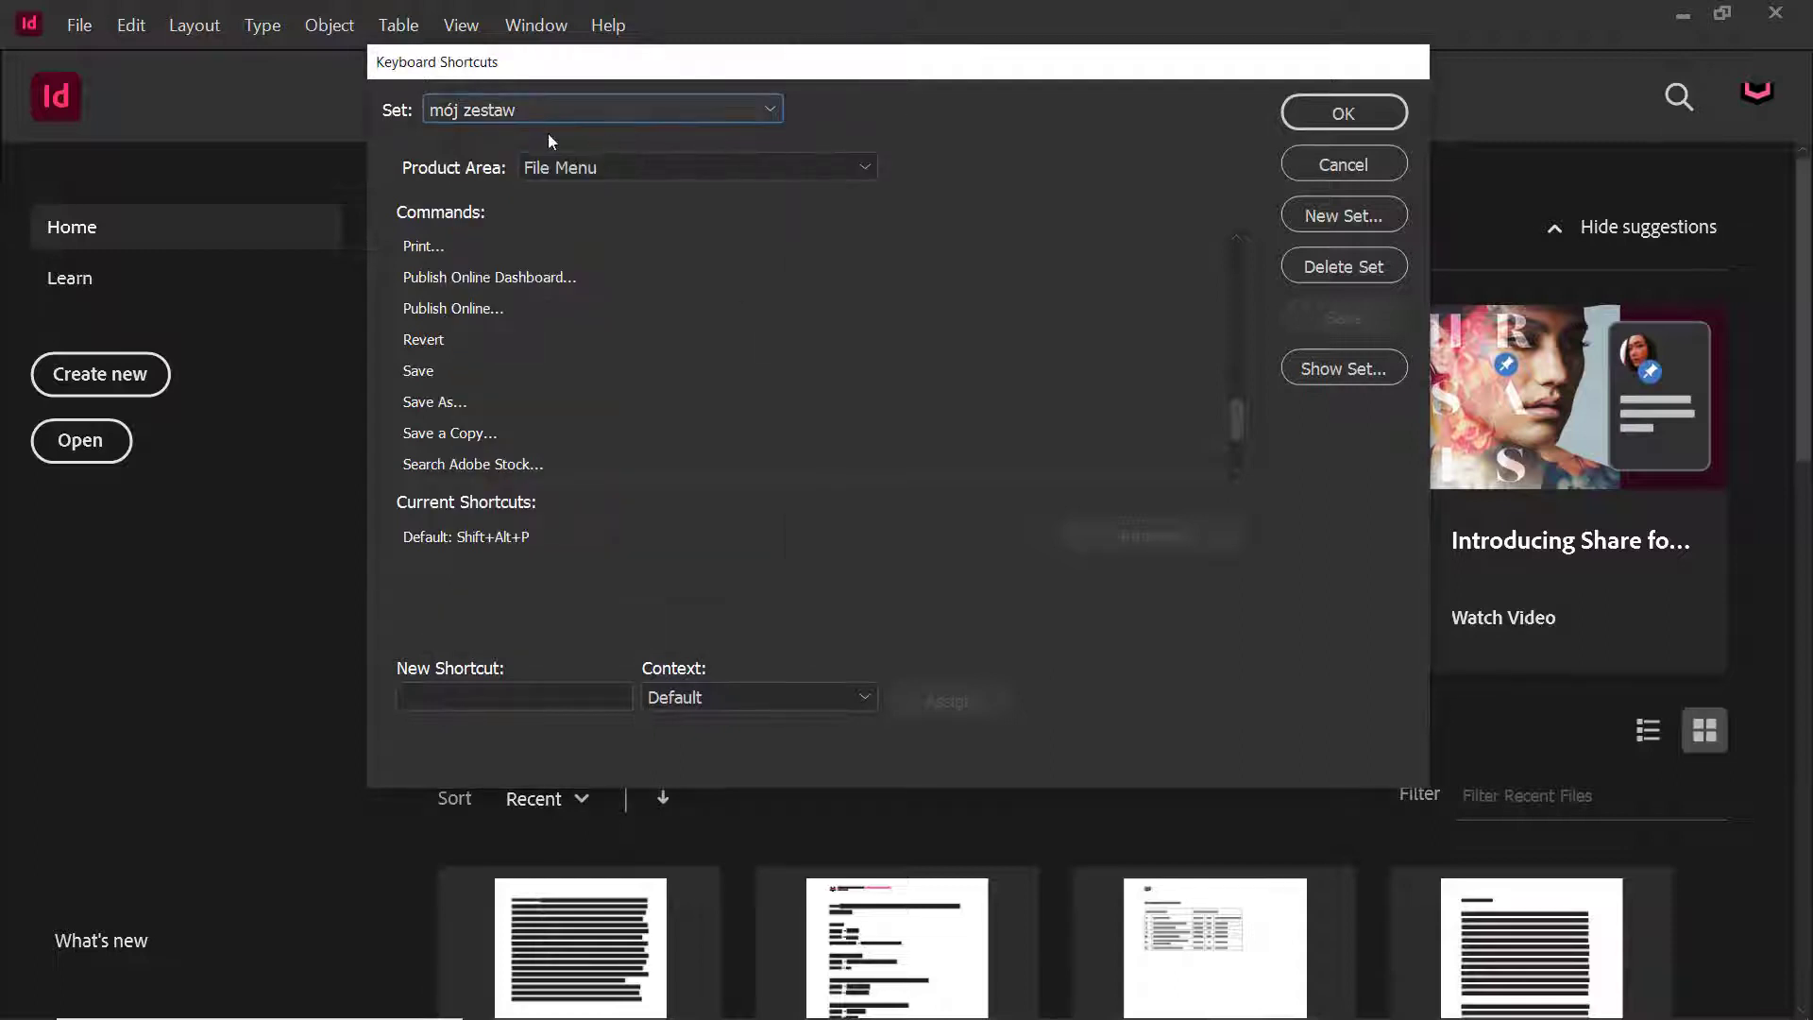
- Examine the Edit Menu commands, checking the shortcuts of InCopy: Export: Selection and the Include Cell Styles, Character Styles and Menu Commands entries
left_click(566, 175)
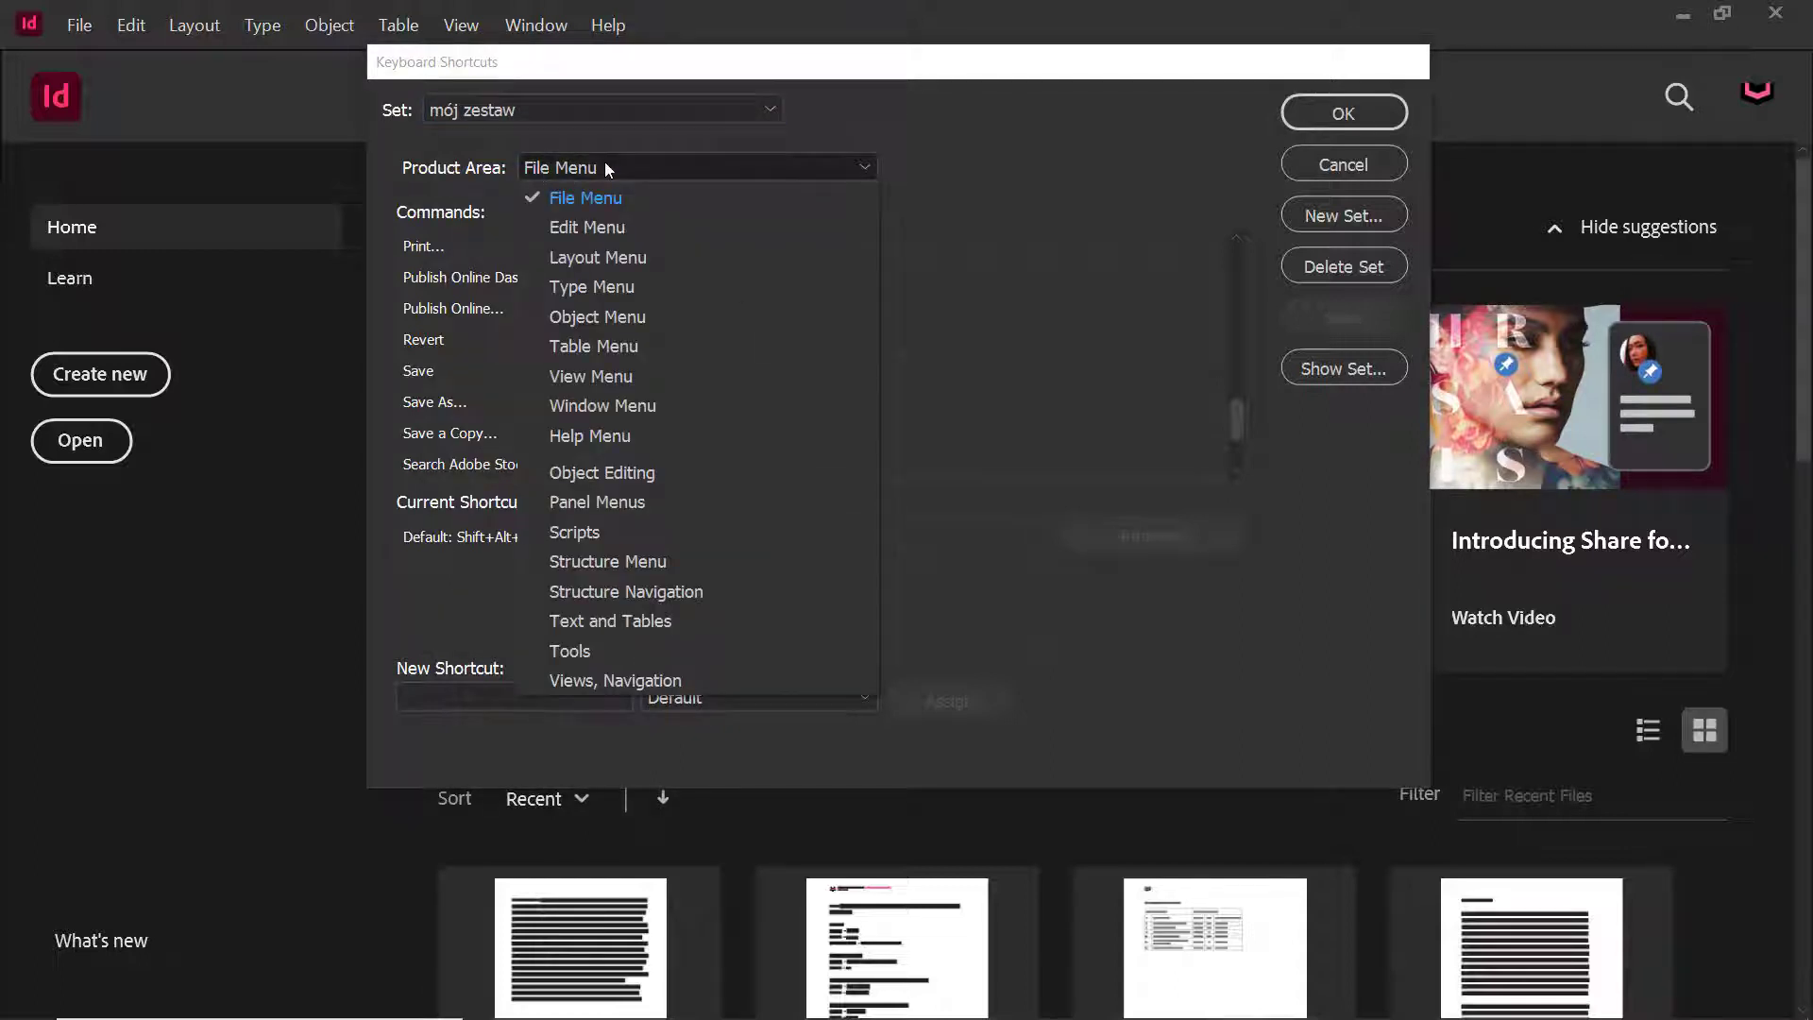
left_click(609, 228)
left_click(497, 244)
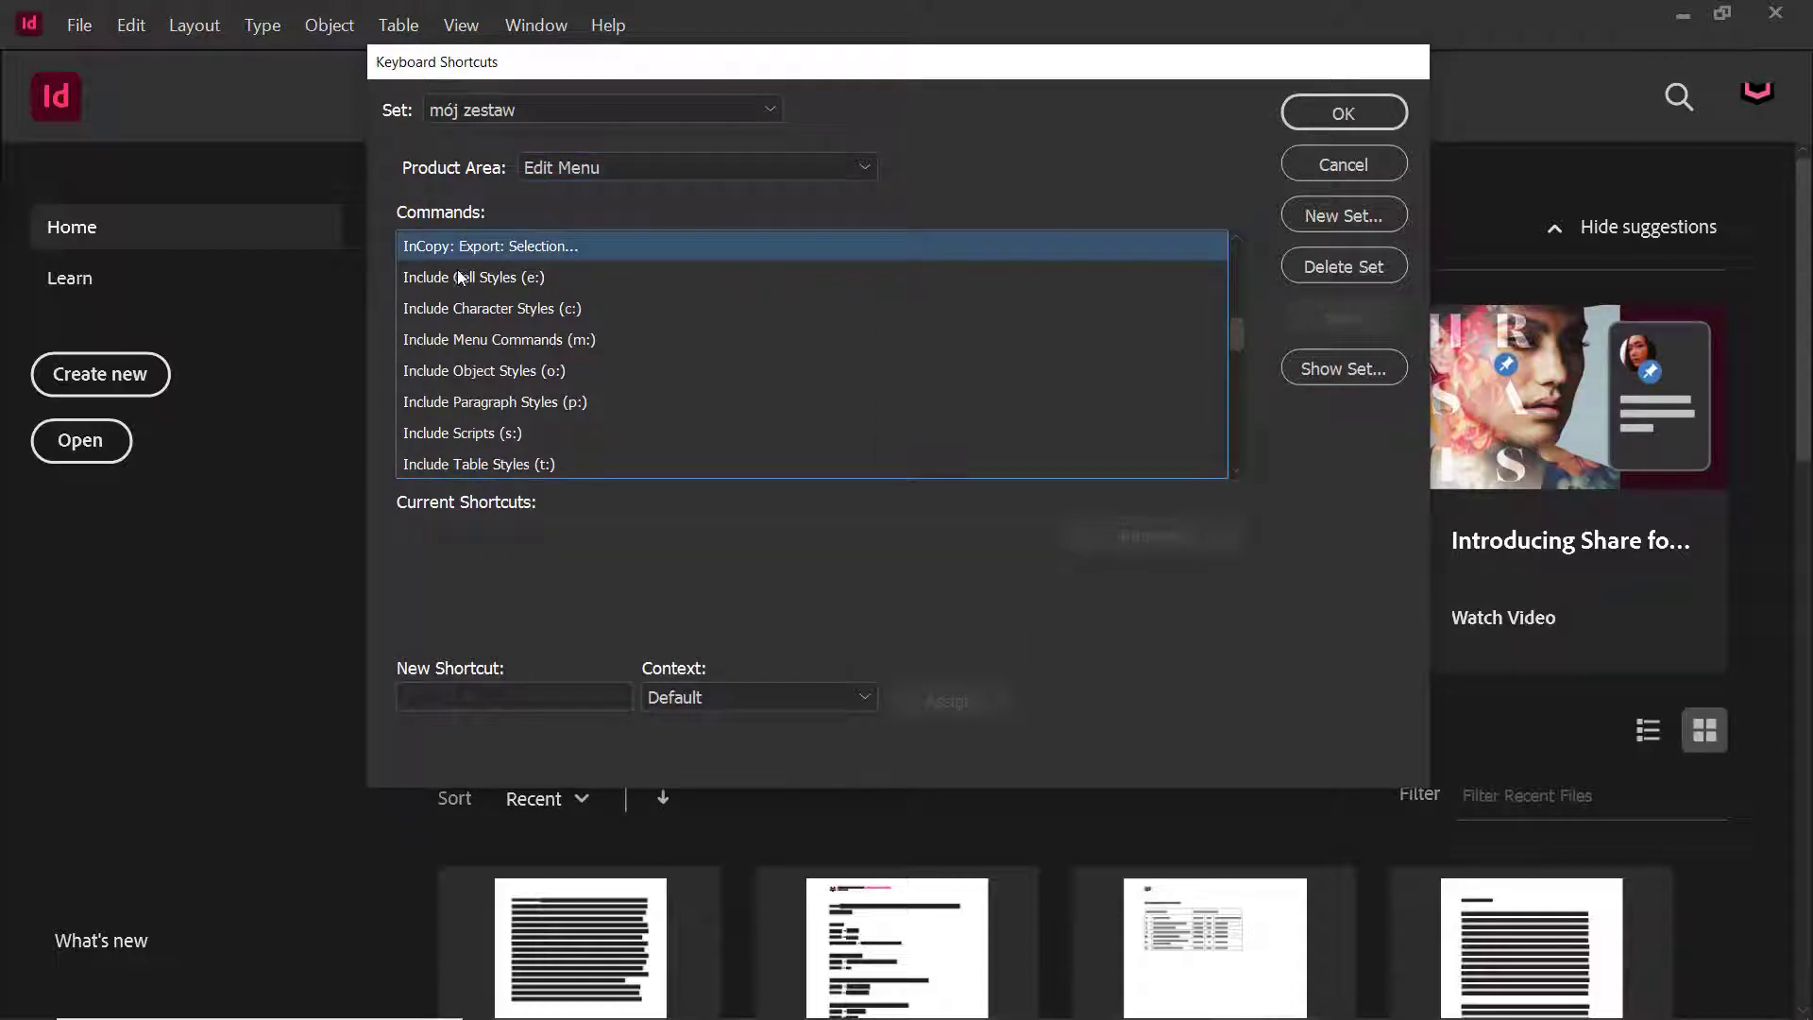
left_click(457, 274)
left_click(422, 308)
left_click(436, 342)
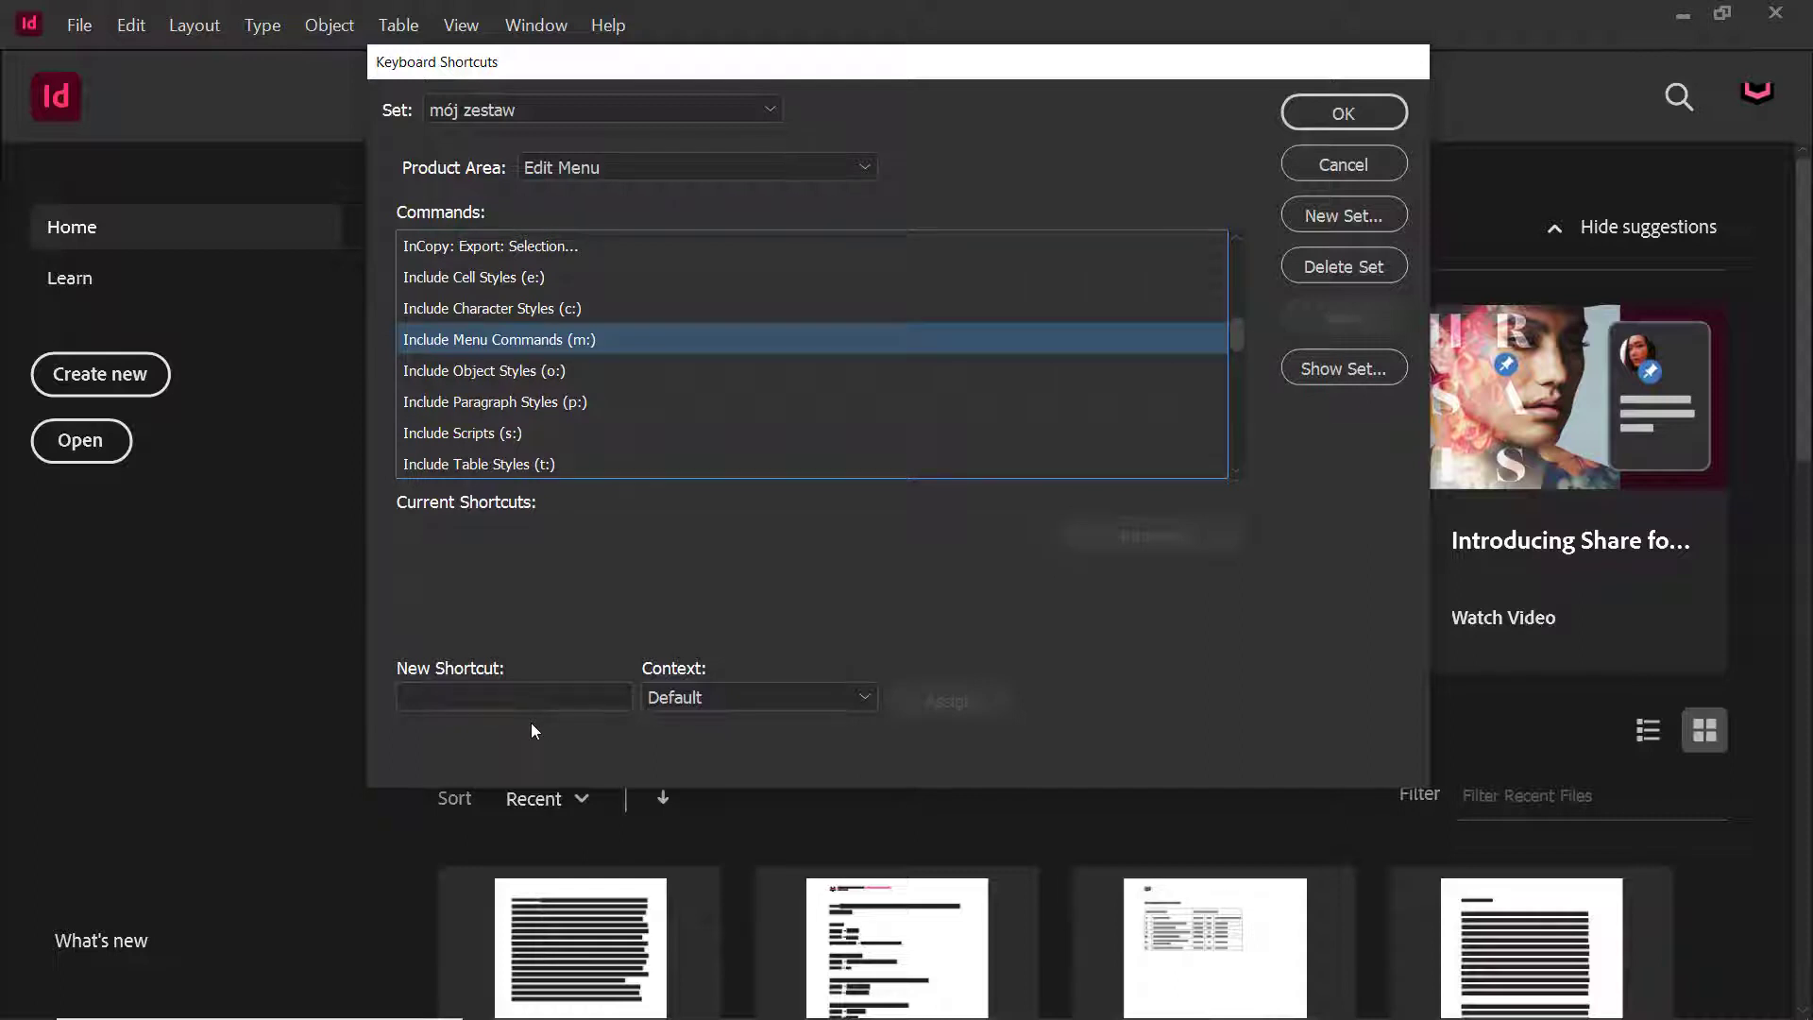
left_click(648, 110)
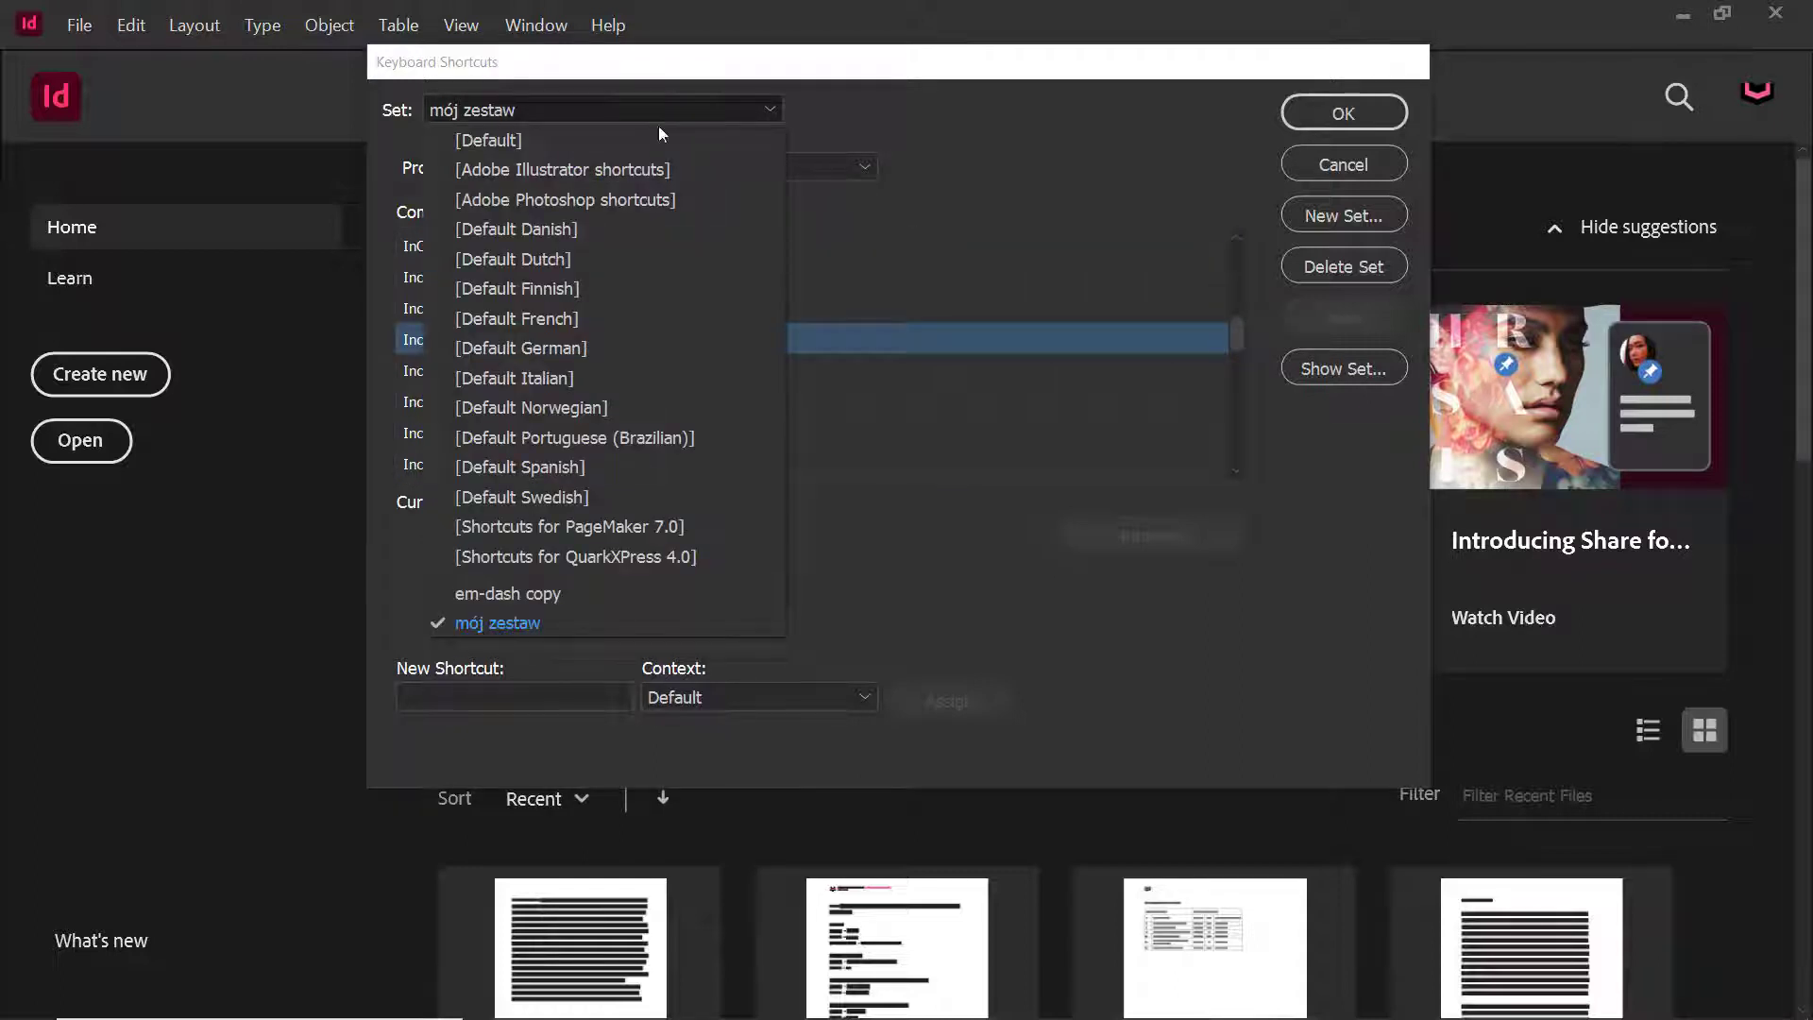
left_click(1231, 177)
left_click(1324, 216)
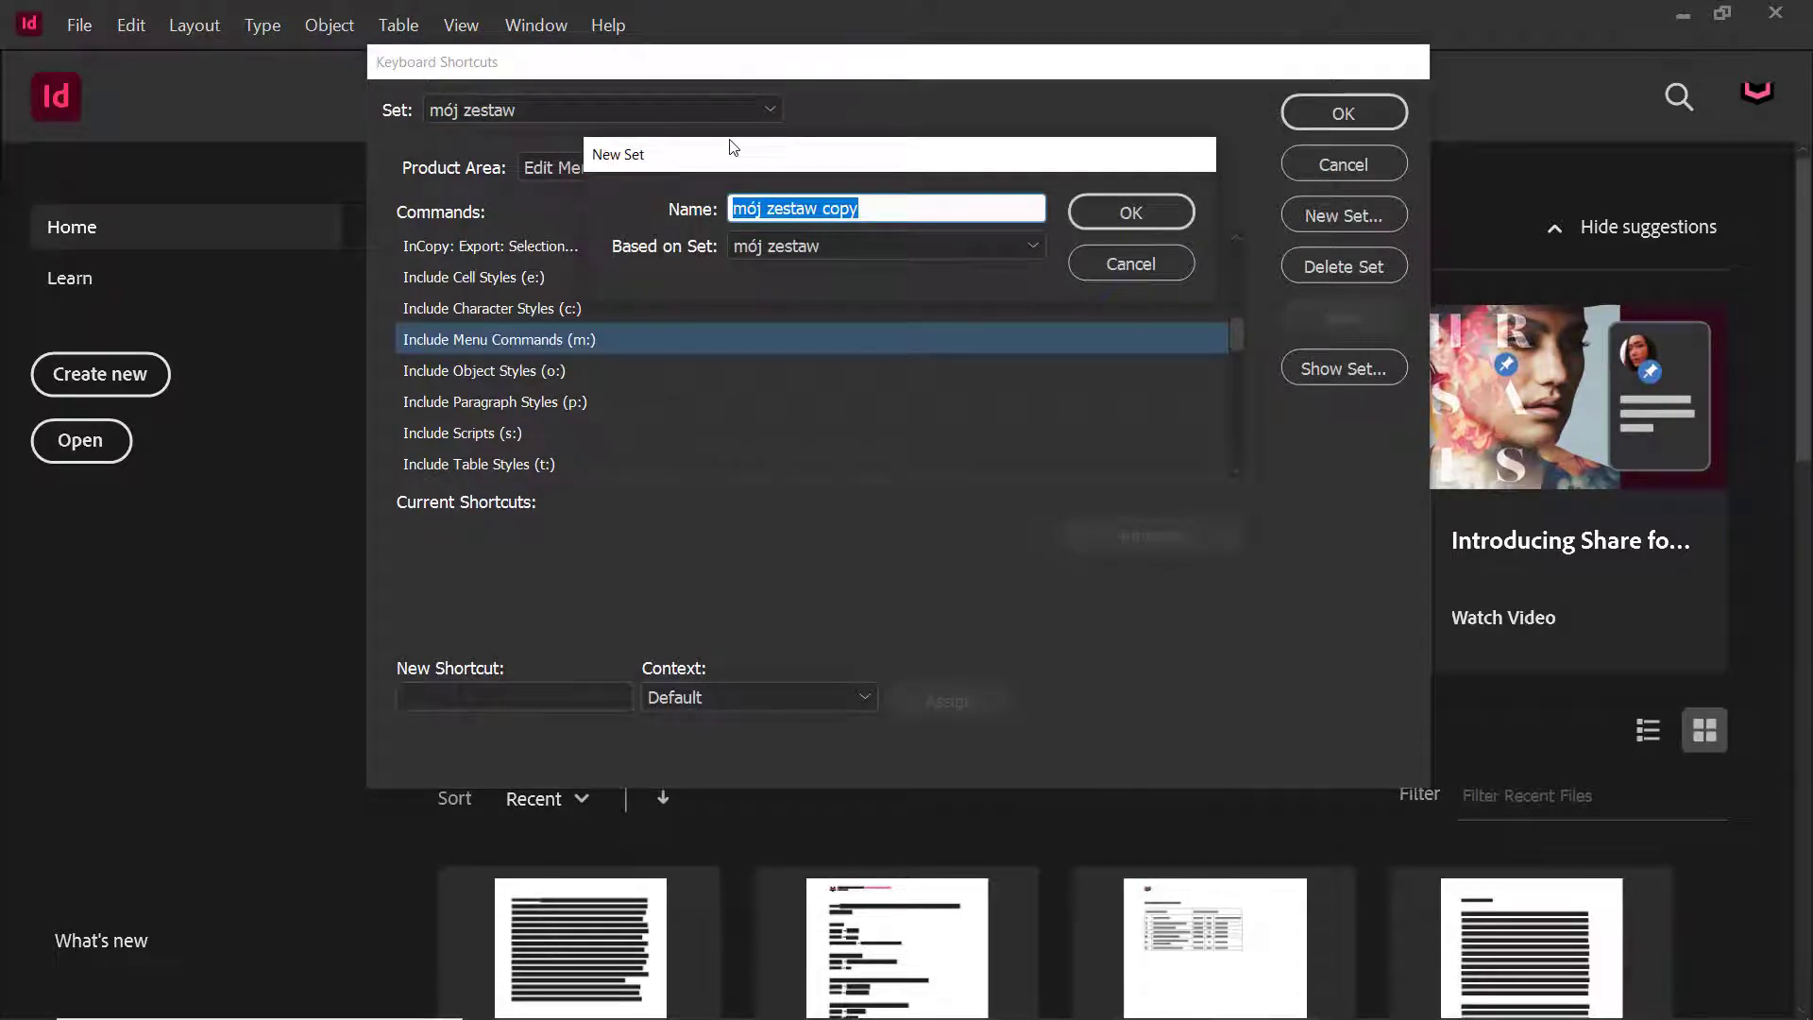
left_click(1082, 273)
- List the Type Menu commands of the shortcut set and check the current shortcuts for Em Dash and En Dash
left_click(603, 208)
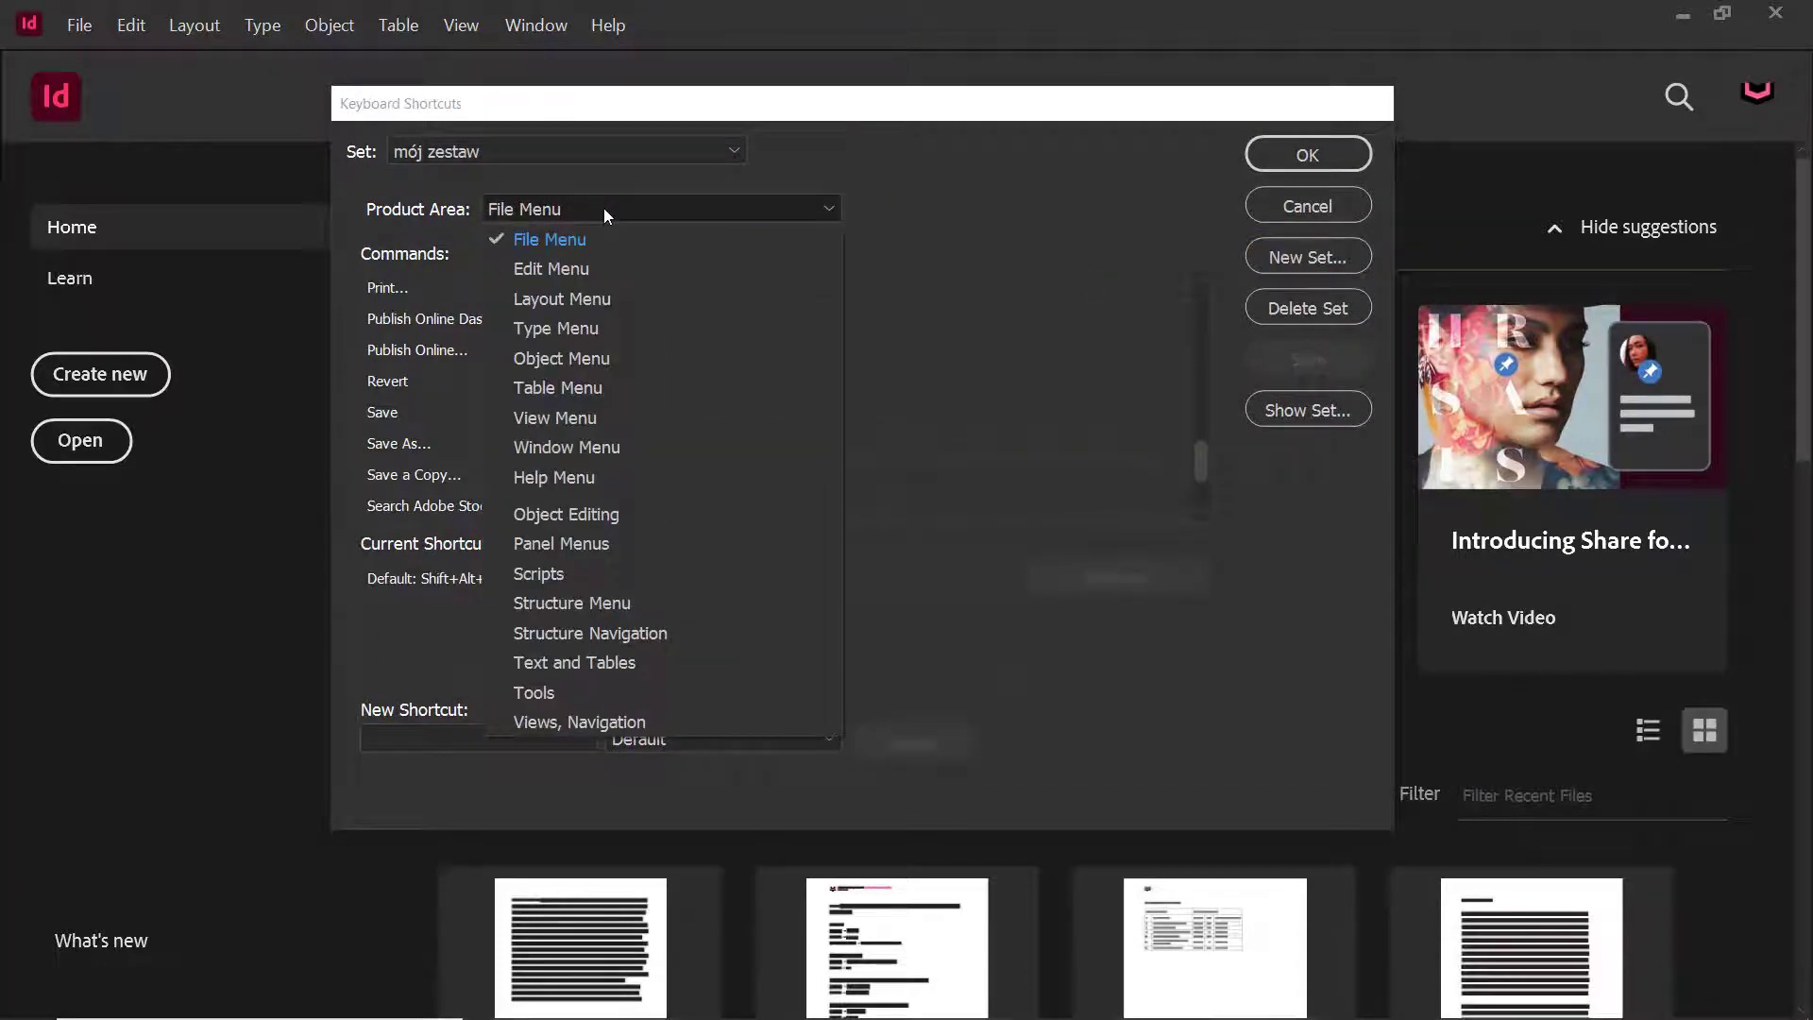
left_click(593, 328)
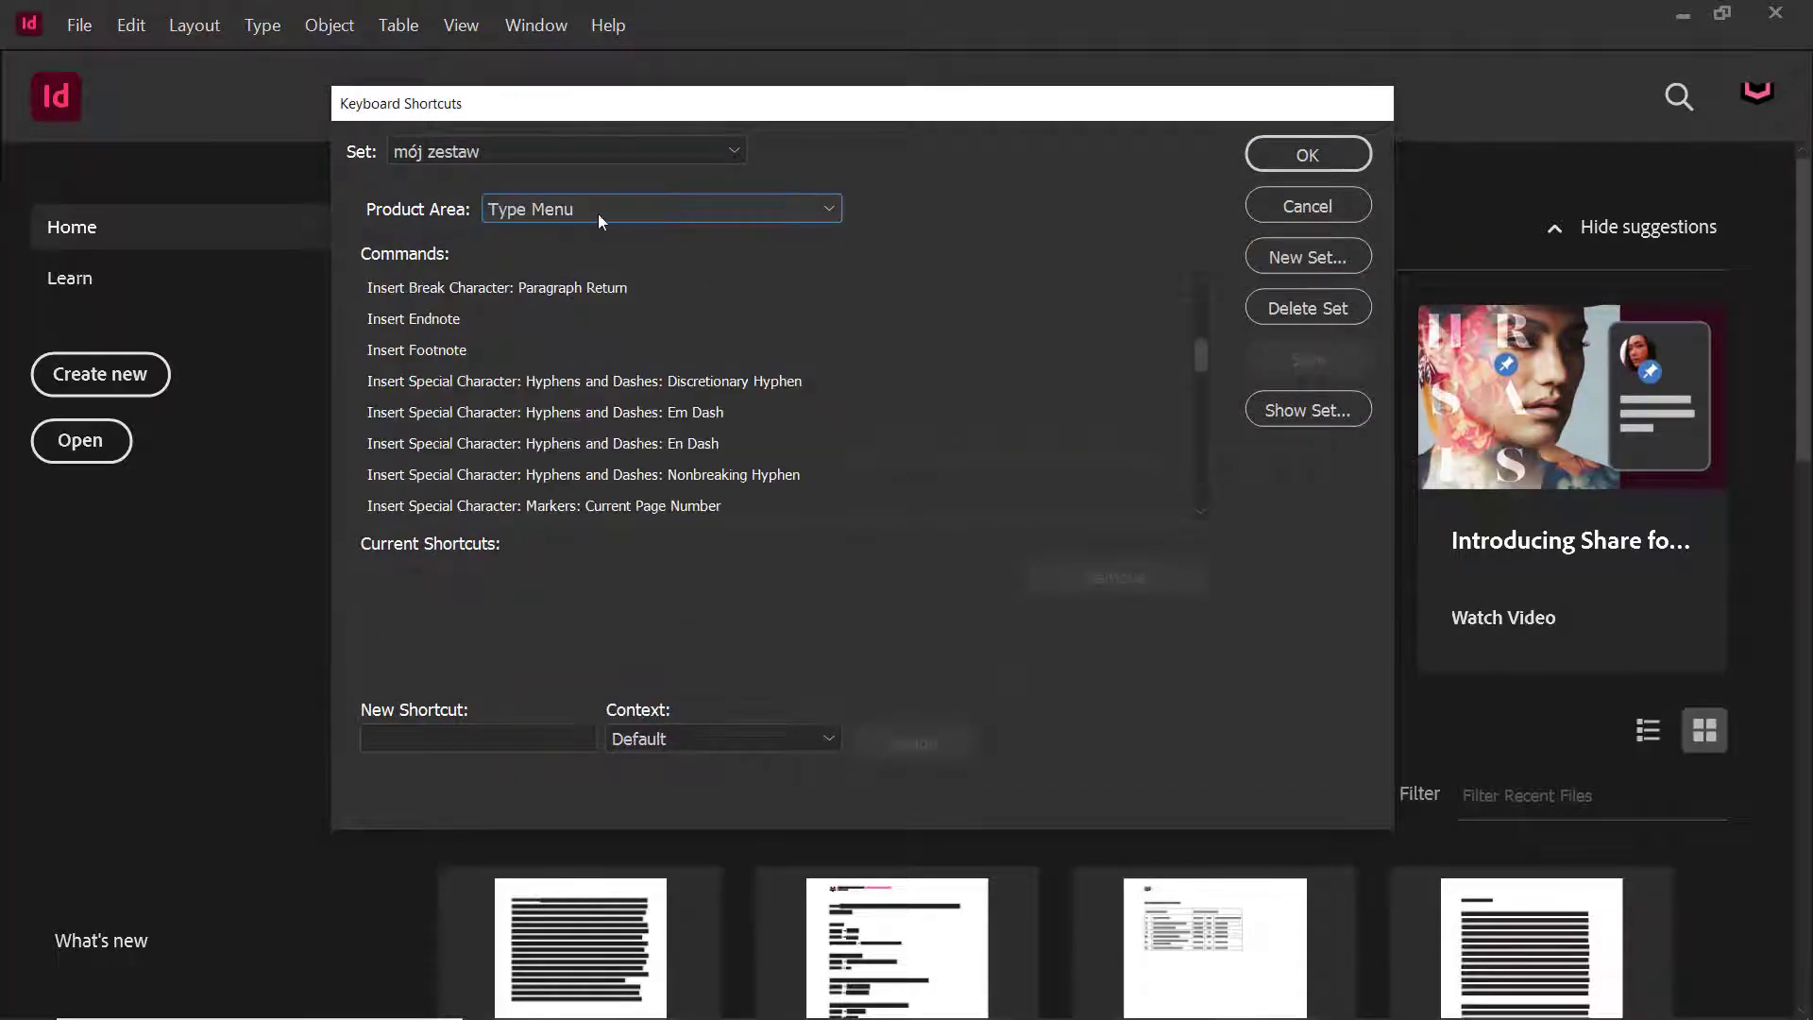
left_click(638, 418)
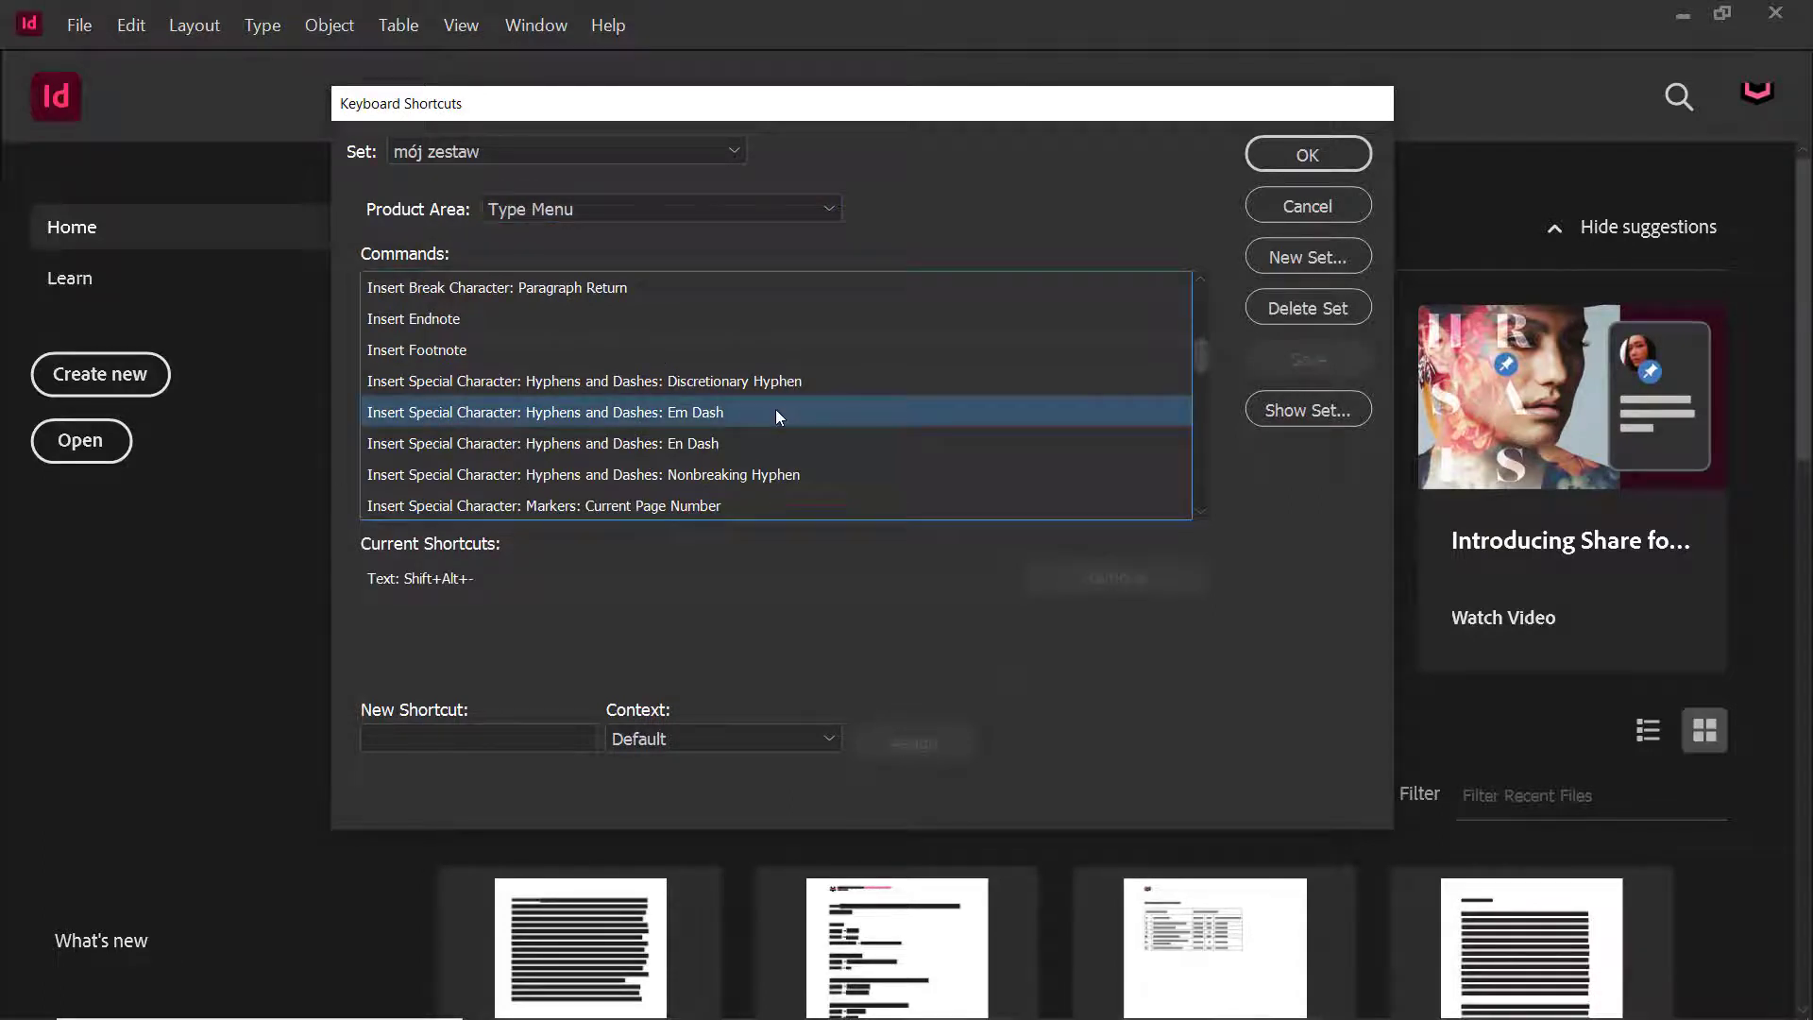
left_click(723, 451)
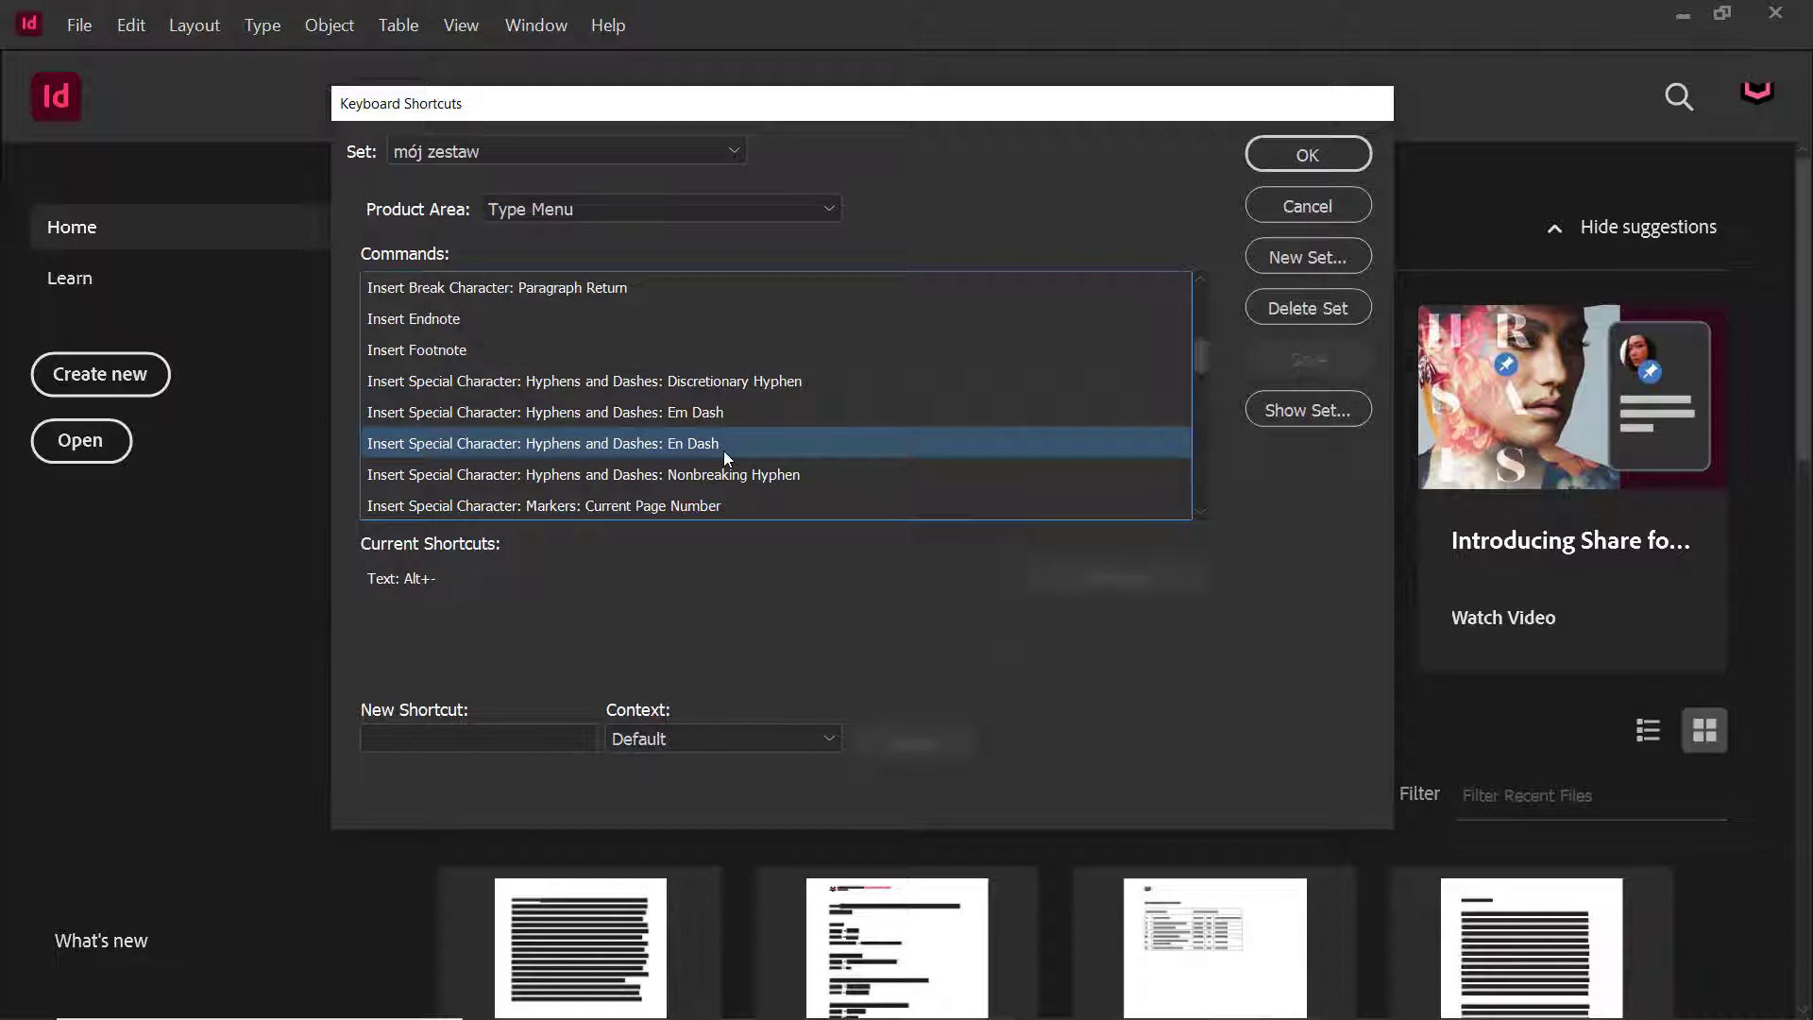
- Replace the existing shortcut of the Em Dash special character command with Ctrl+Alt+M in the Default context
left_click(712, 412)
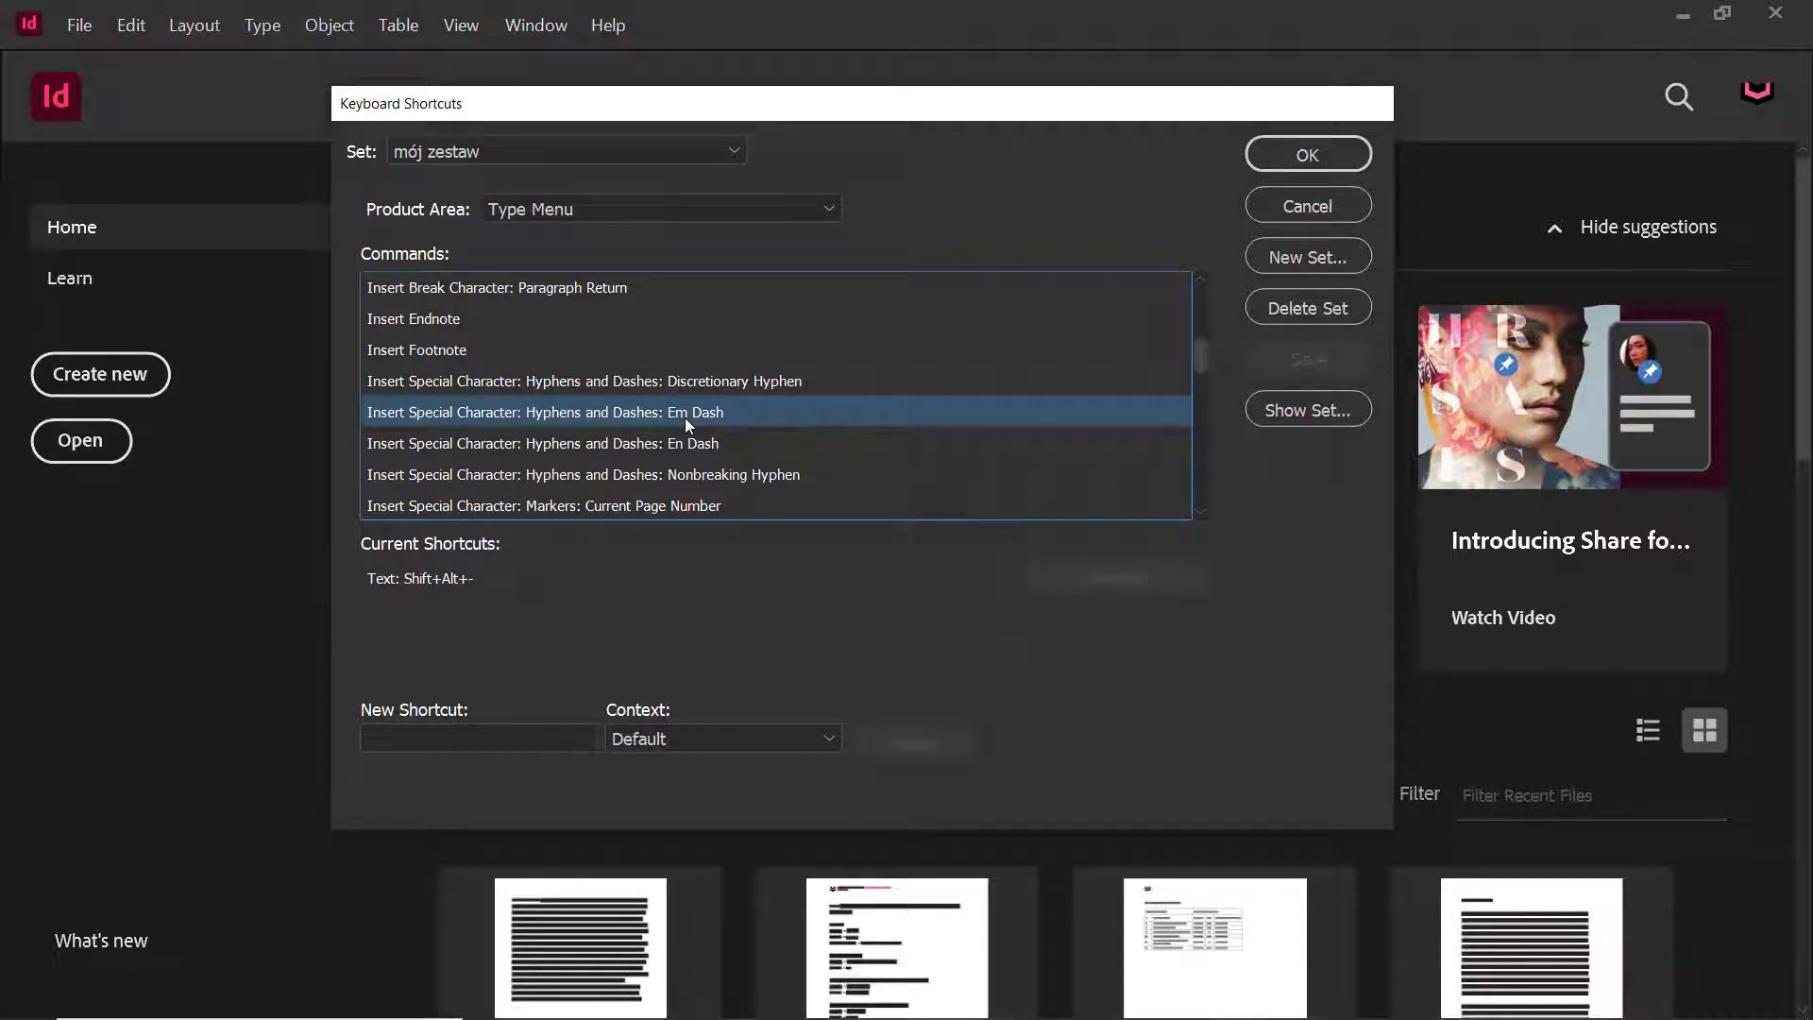
left_click(387, 587)
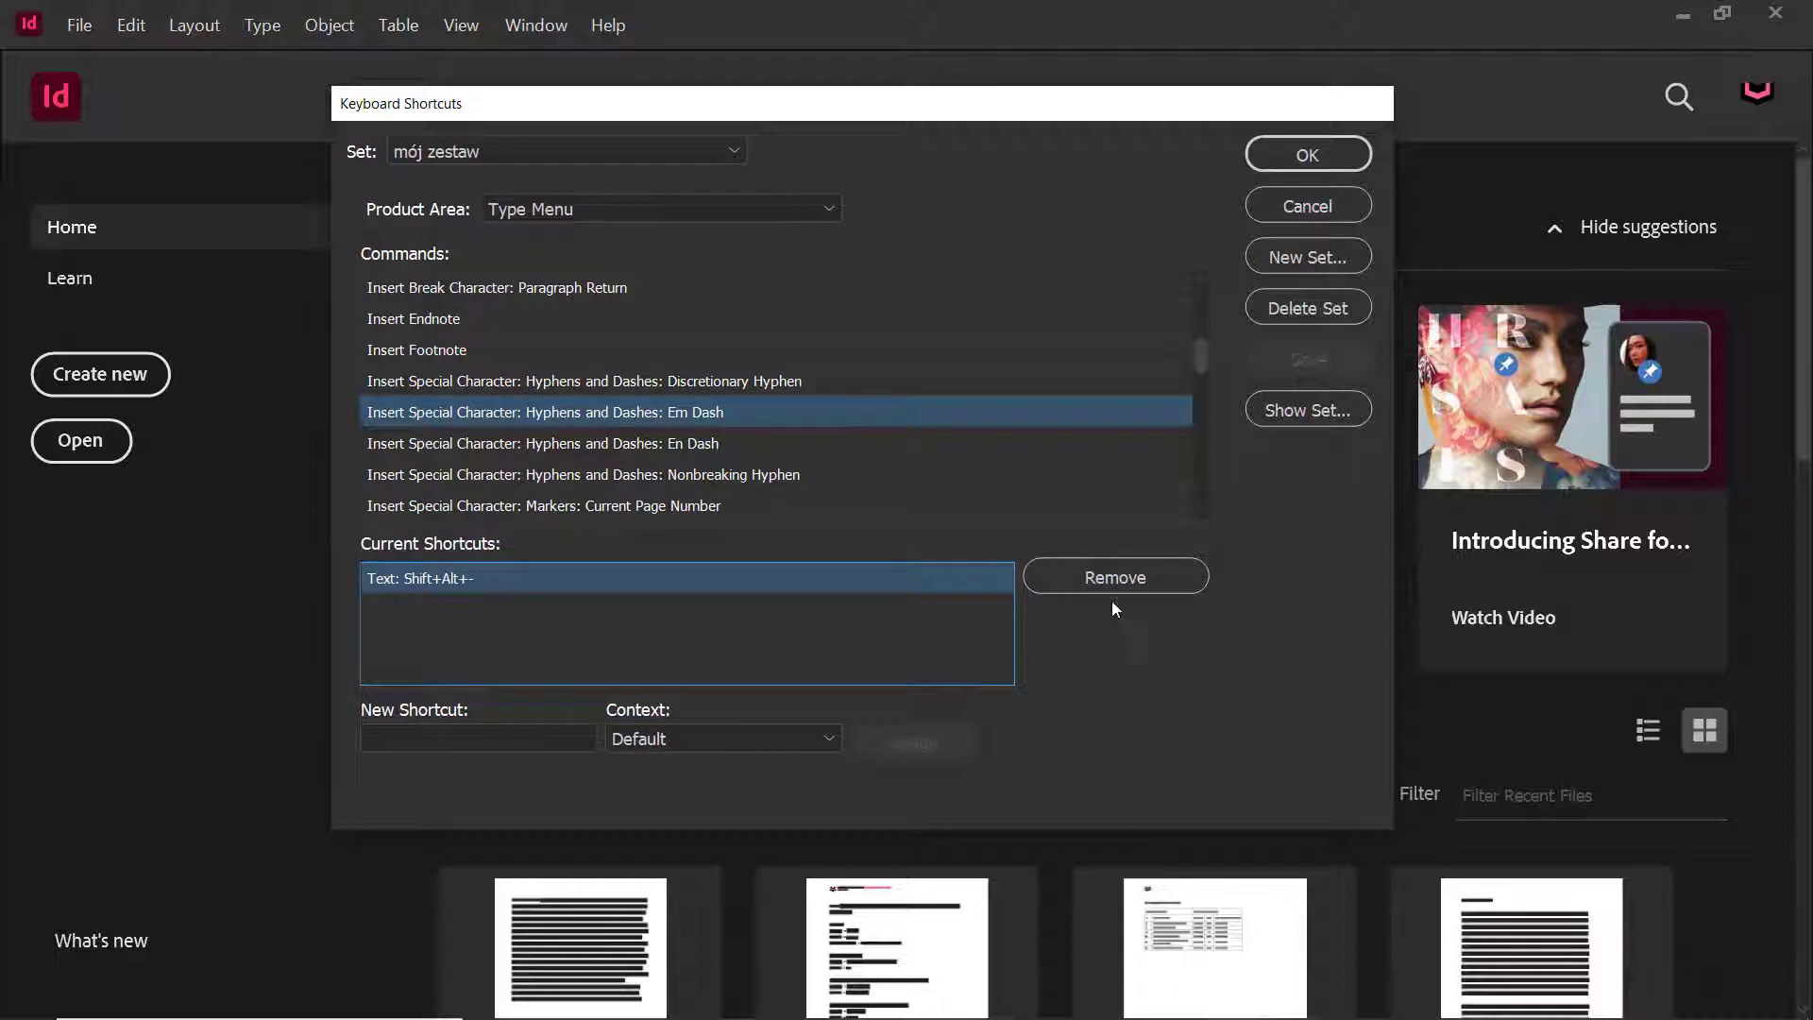
left_click(1178, 582)
left_click(561, 737)
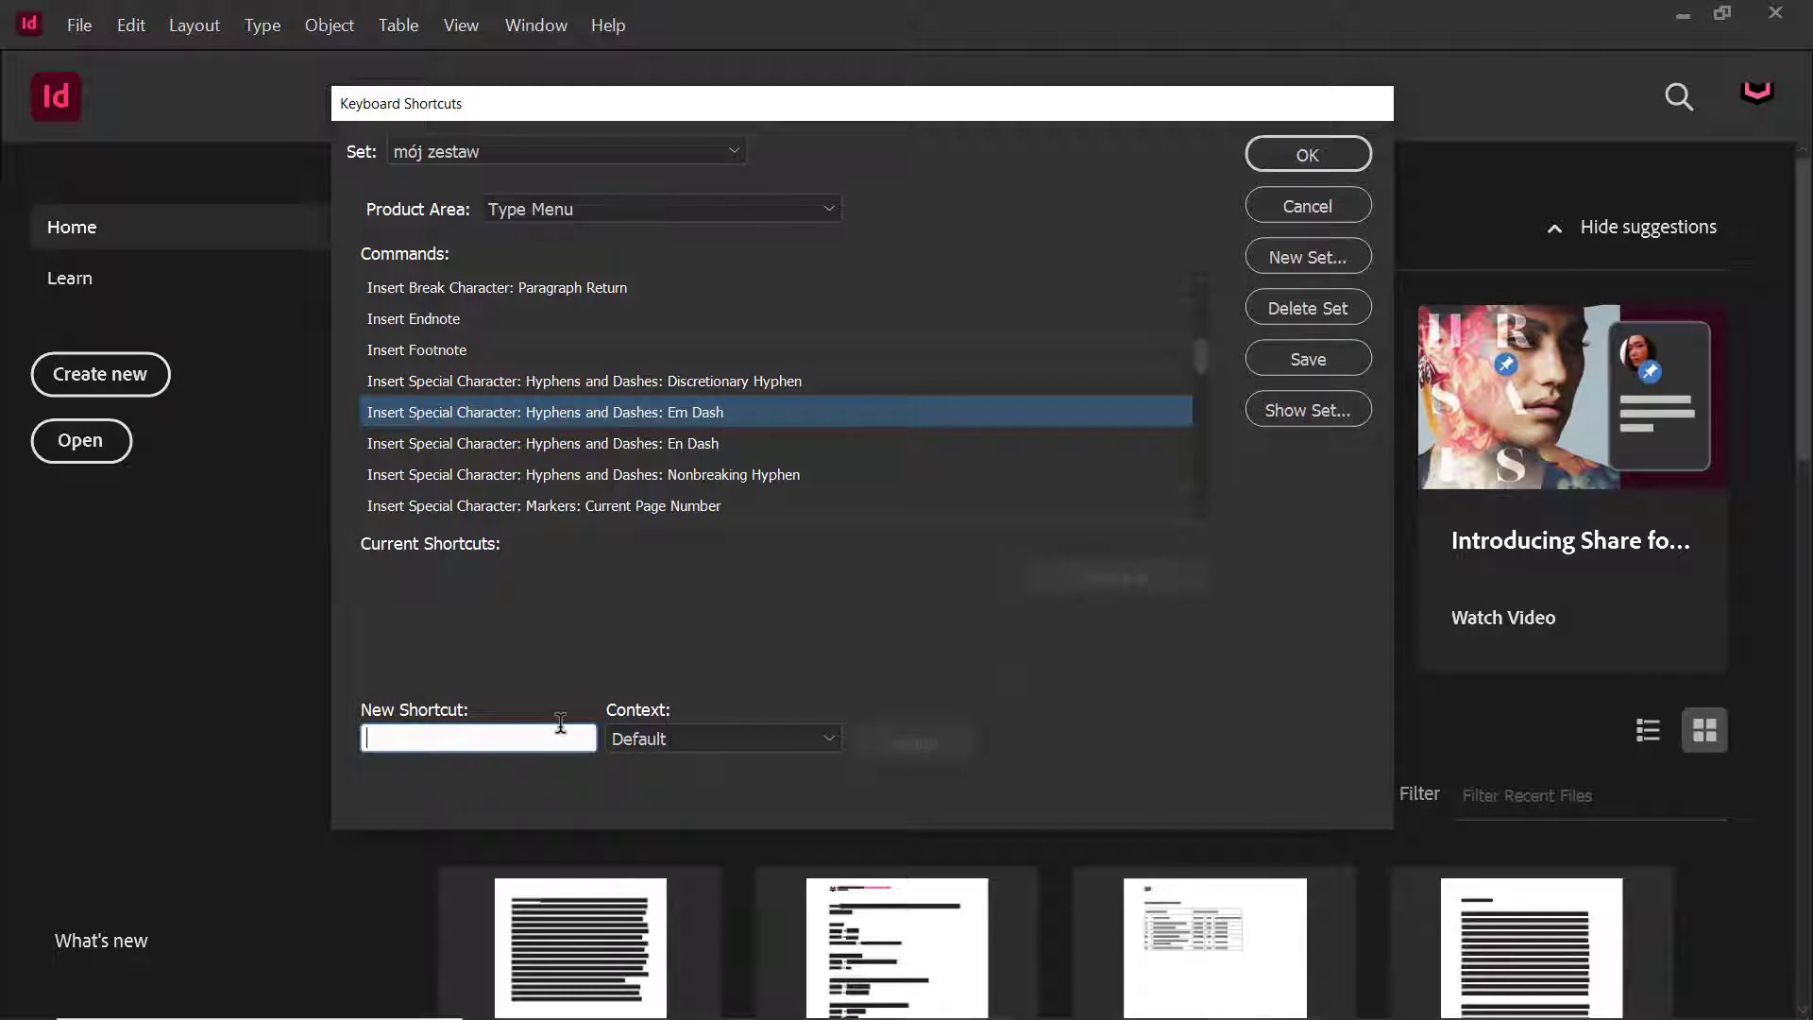
key("ctrl+alt+m")
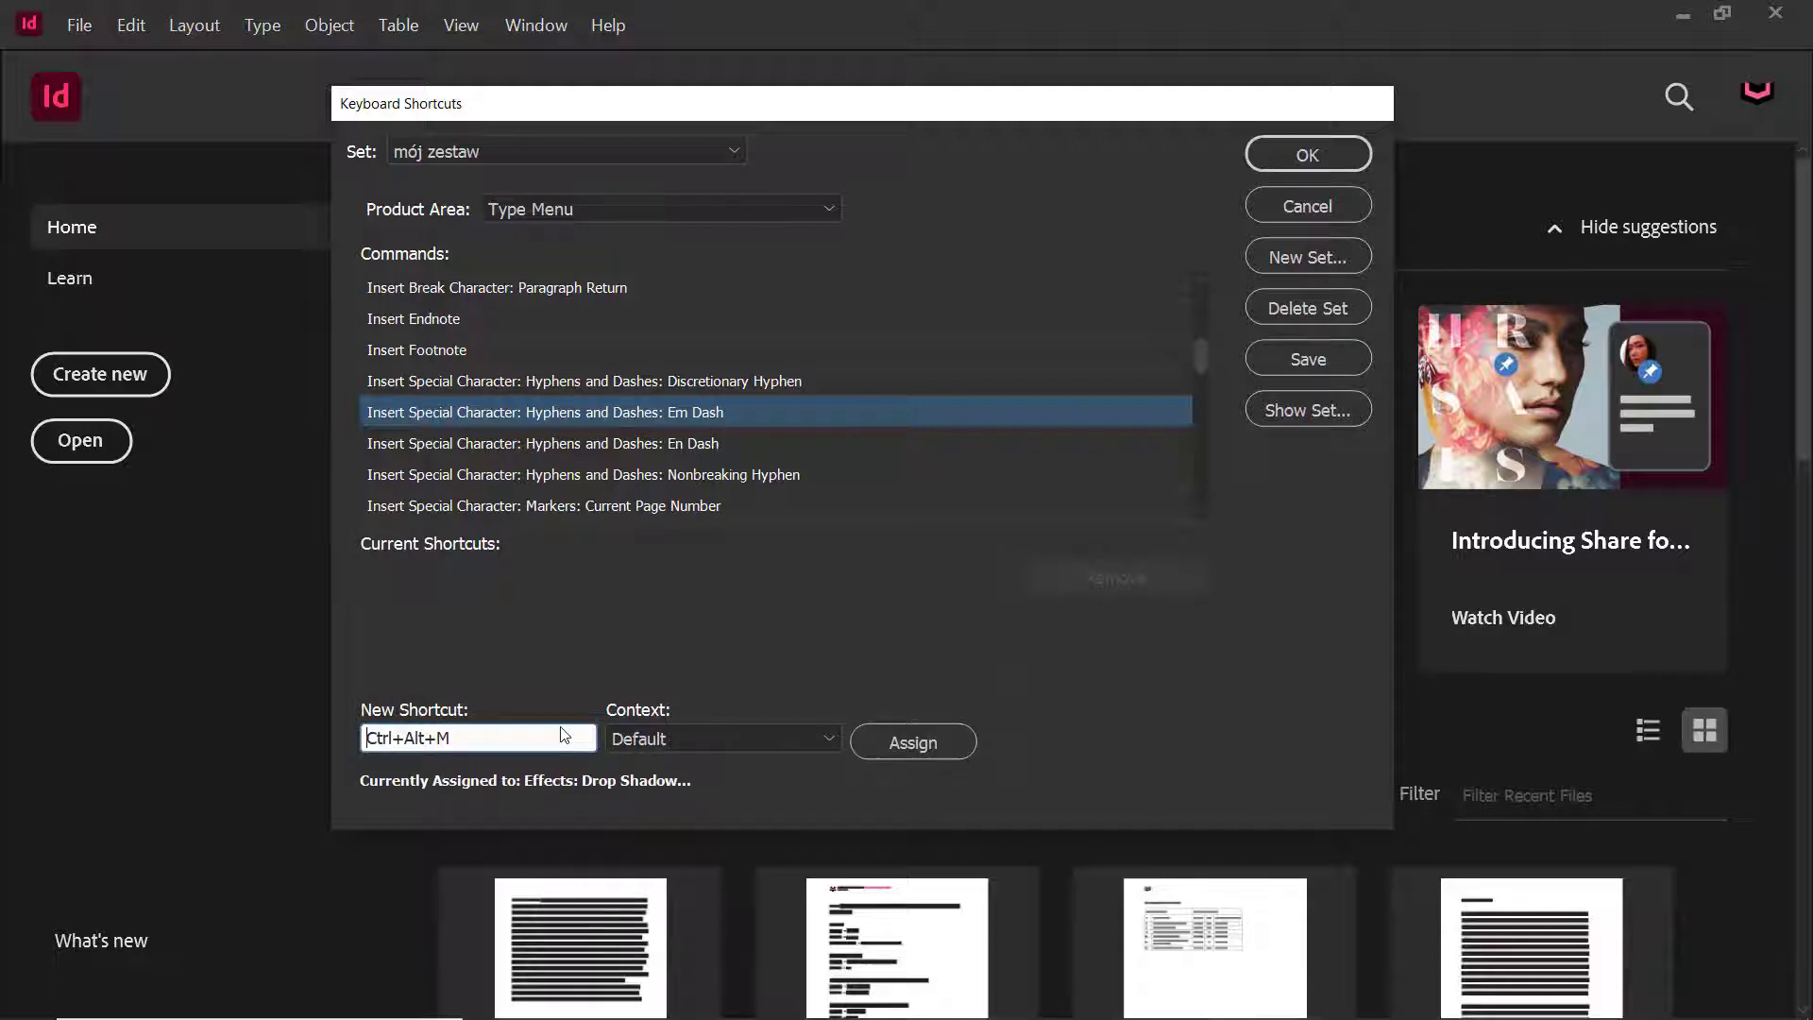
left_click(885, 744)
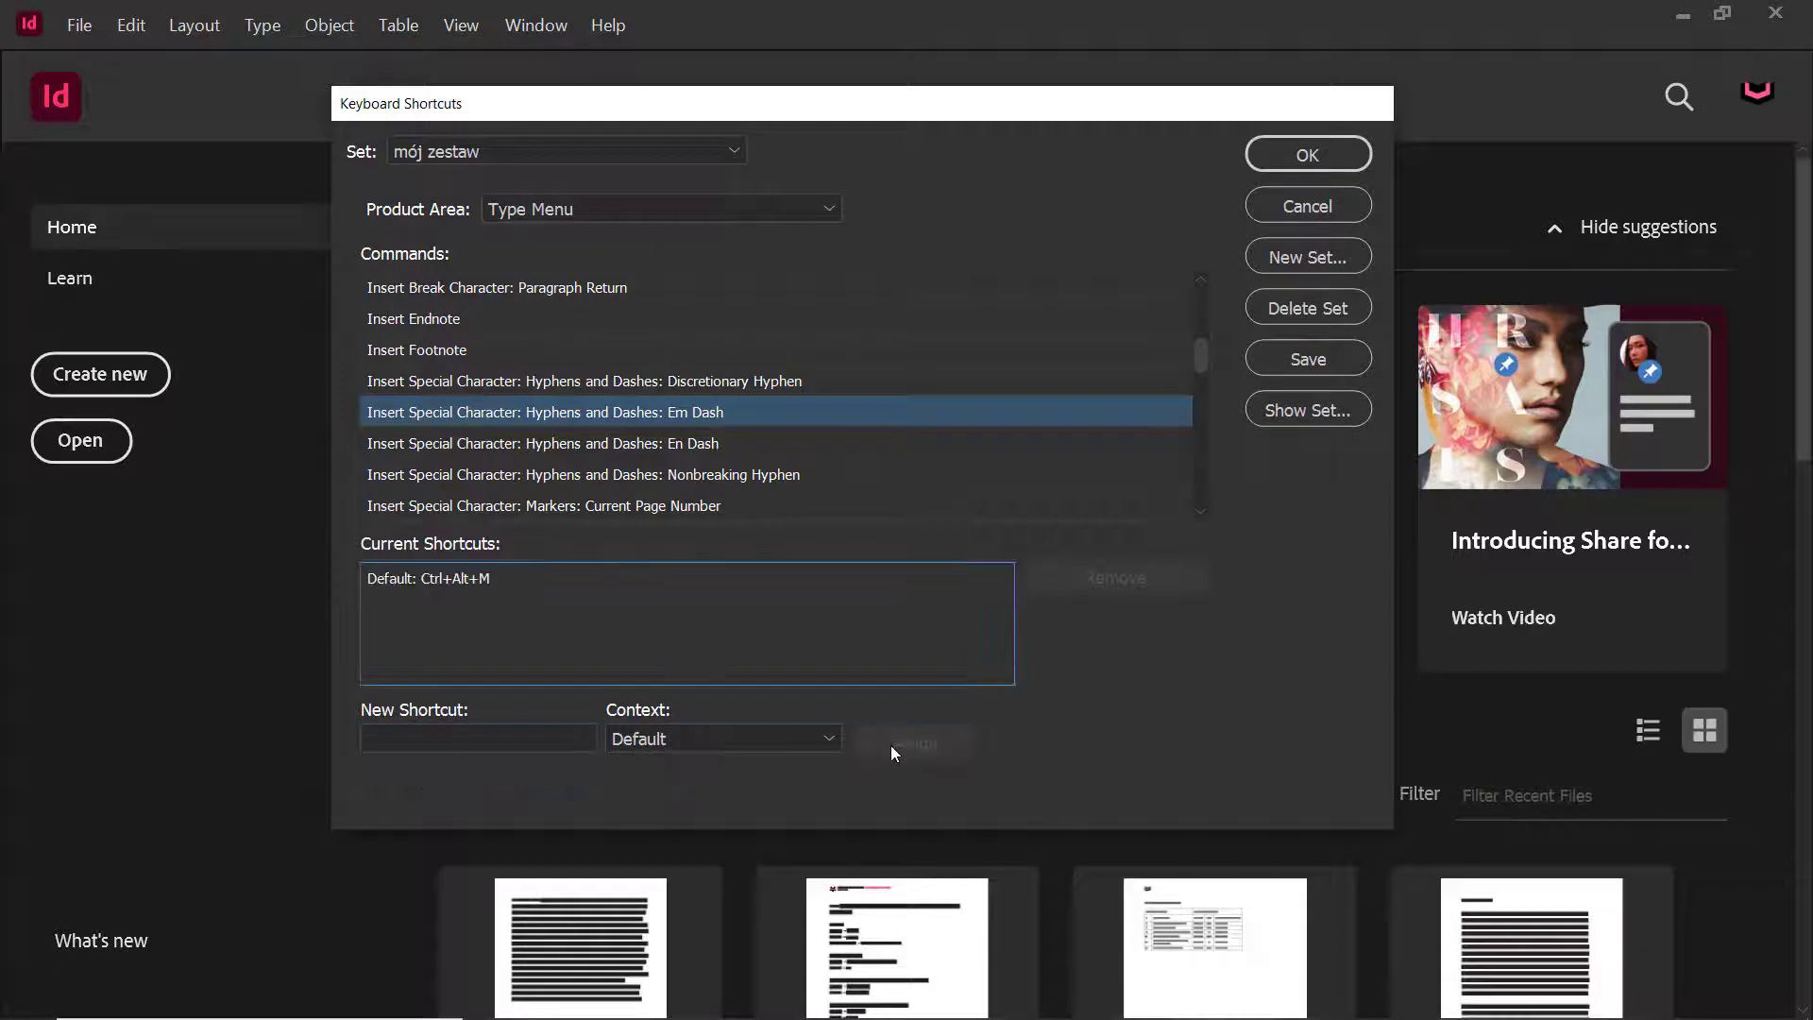
- Replace the existing shortcut of the En Dash special character command with Ctrl+Alt+N in the Default context
left_click(711, 449)
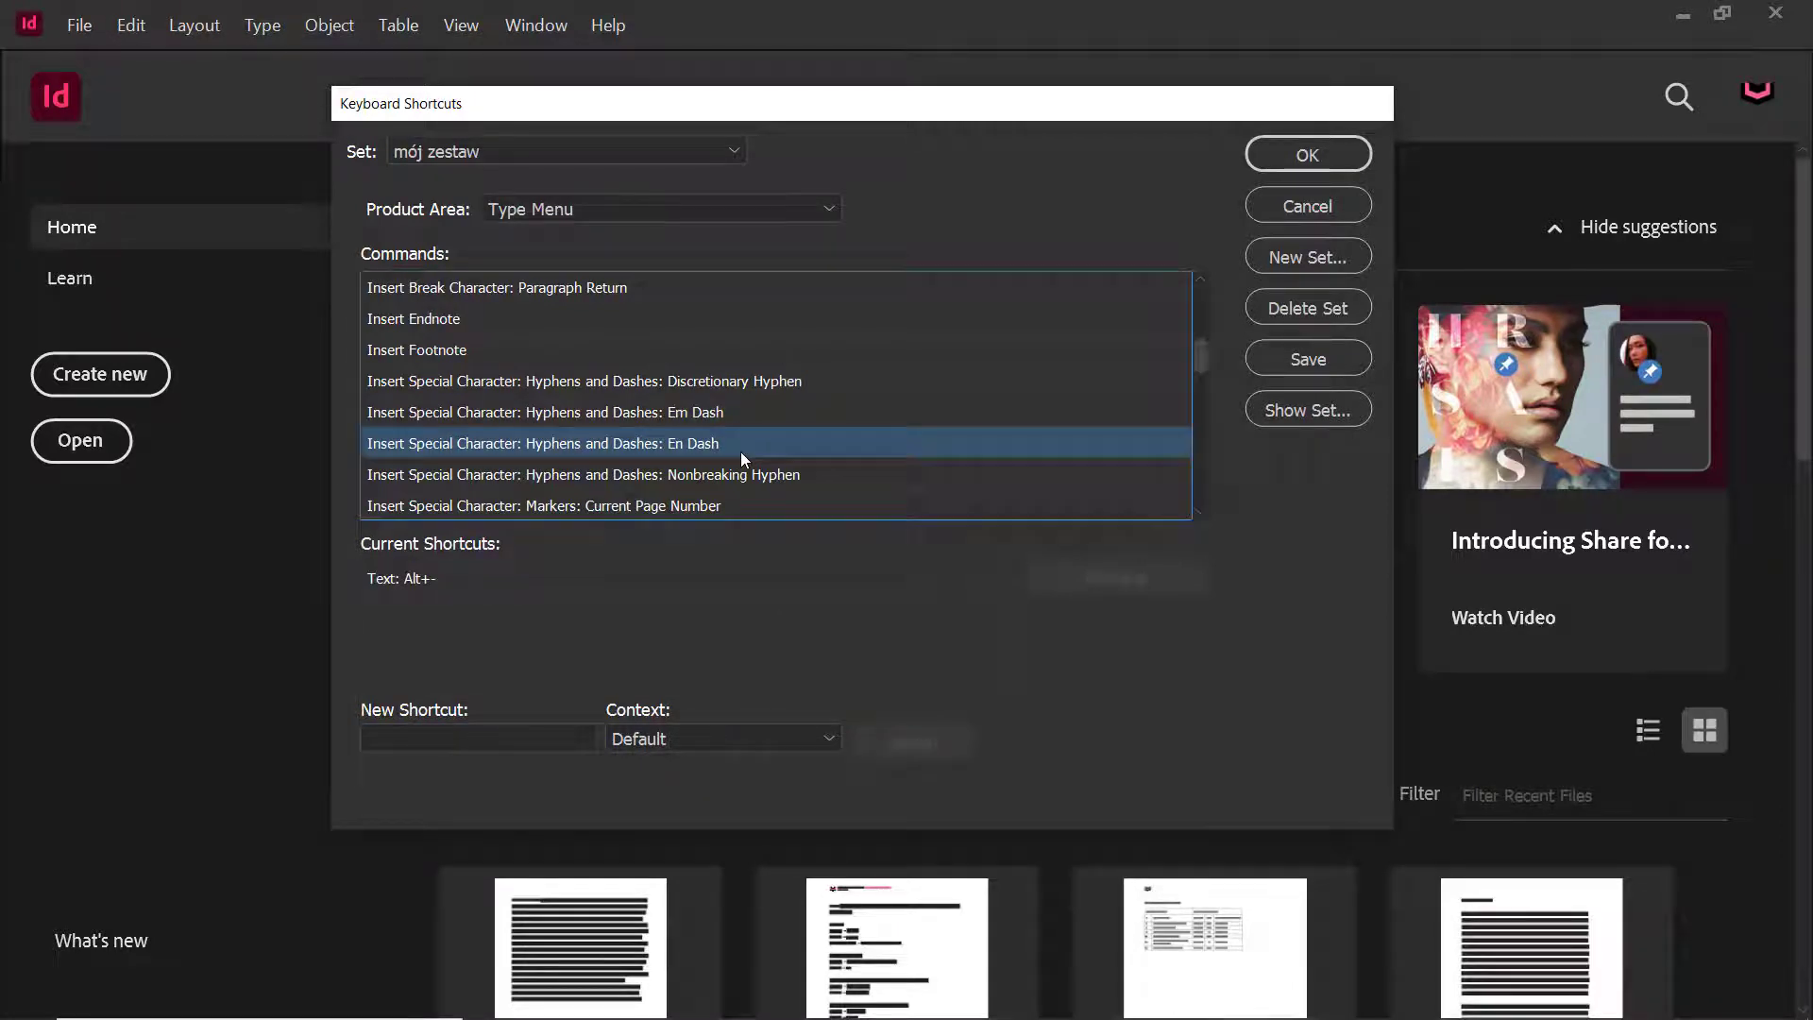
left_click(470, 586)
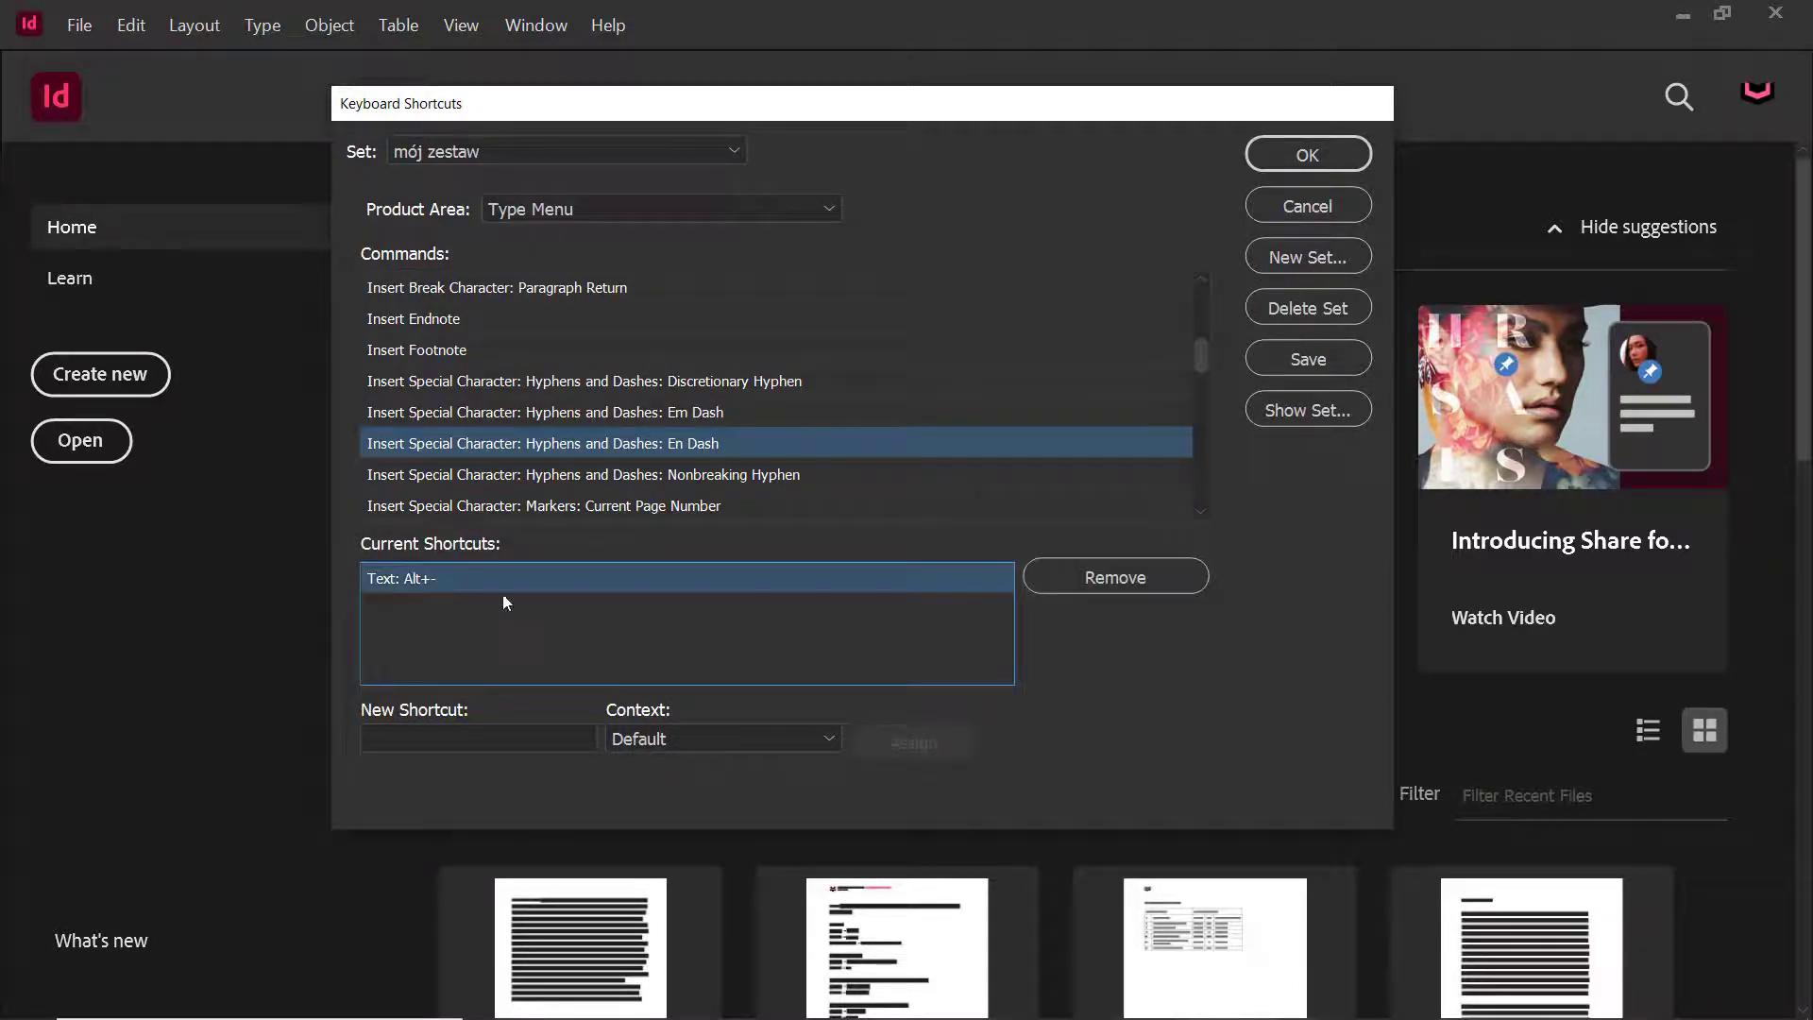
left_click(1112, 578)
left_click(429, 738)
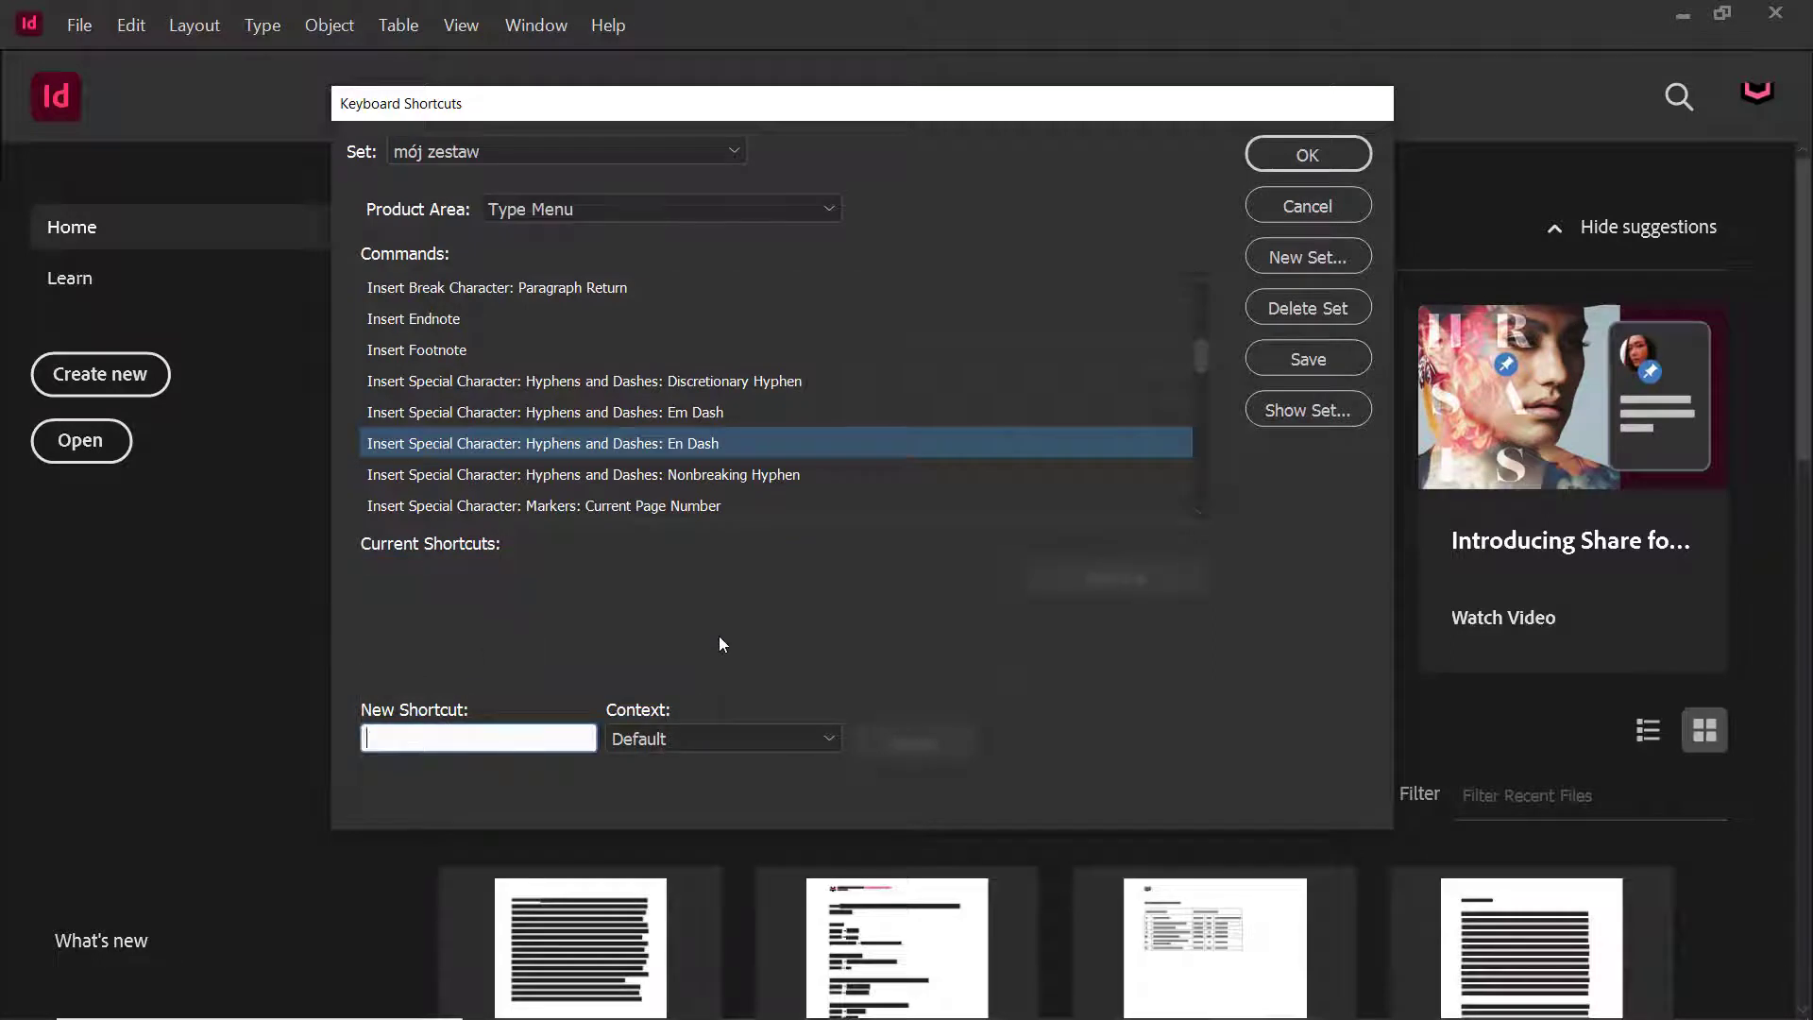
key("ctrl+alt+n")
left_click(927, 742)
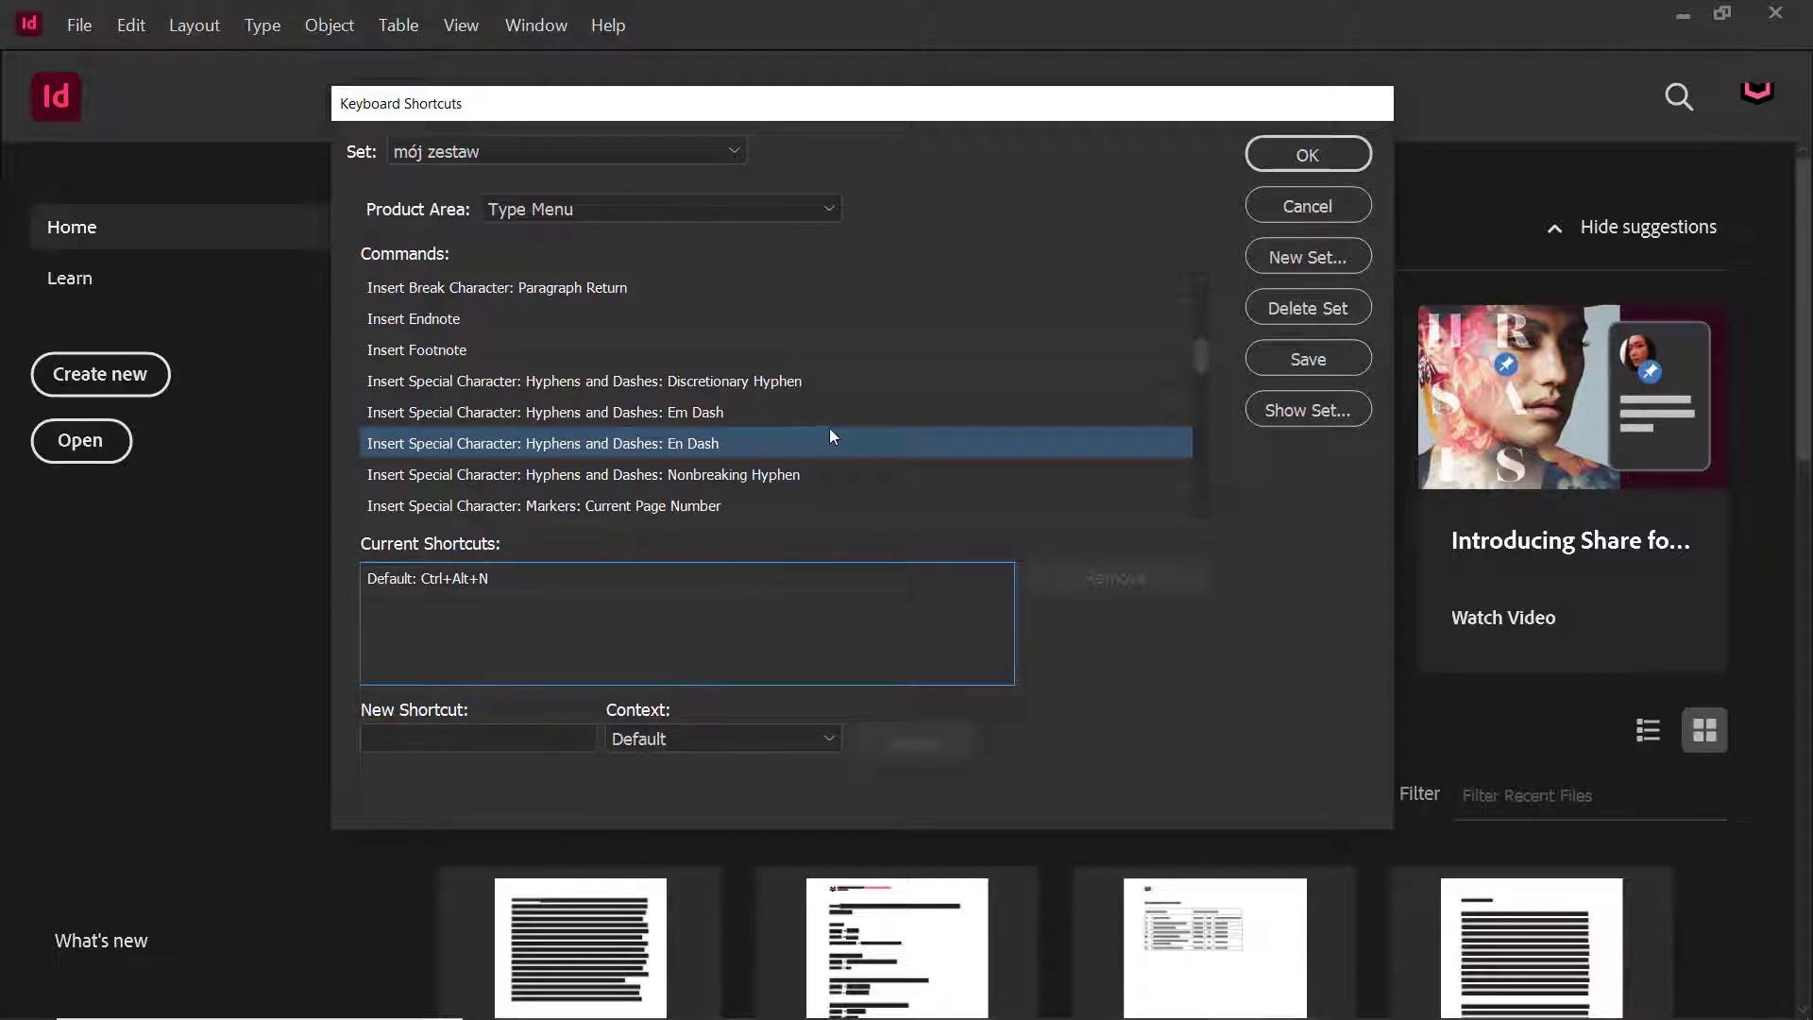
- Assign Ctrl+H to the Paragraph: Hyphenation command of the Panel Menus product area in the Default context
left_click(674, 208)
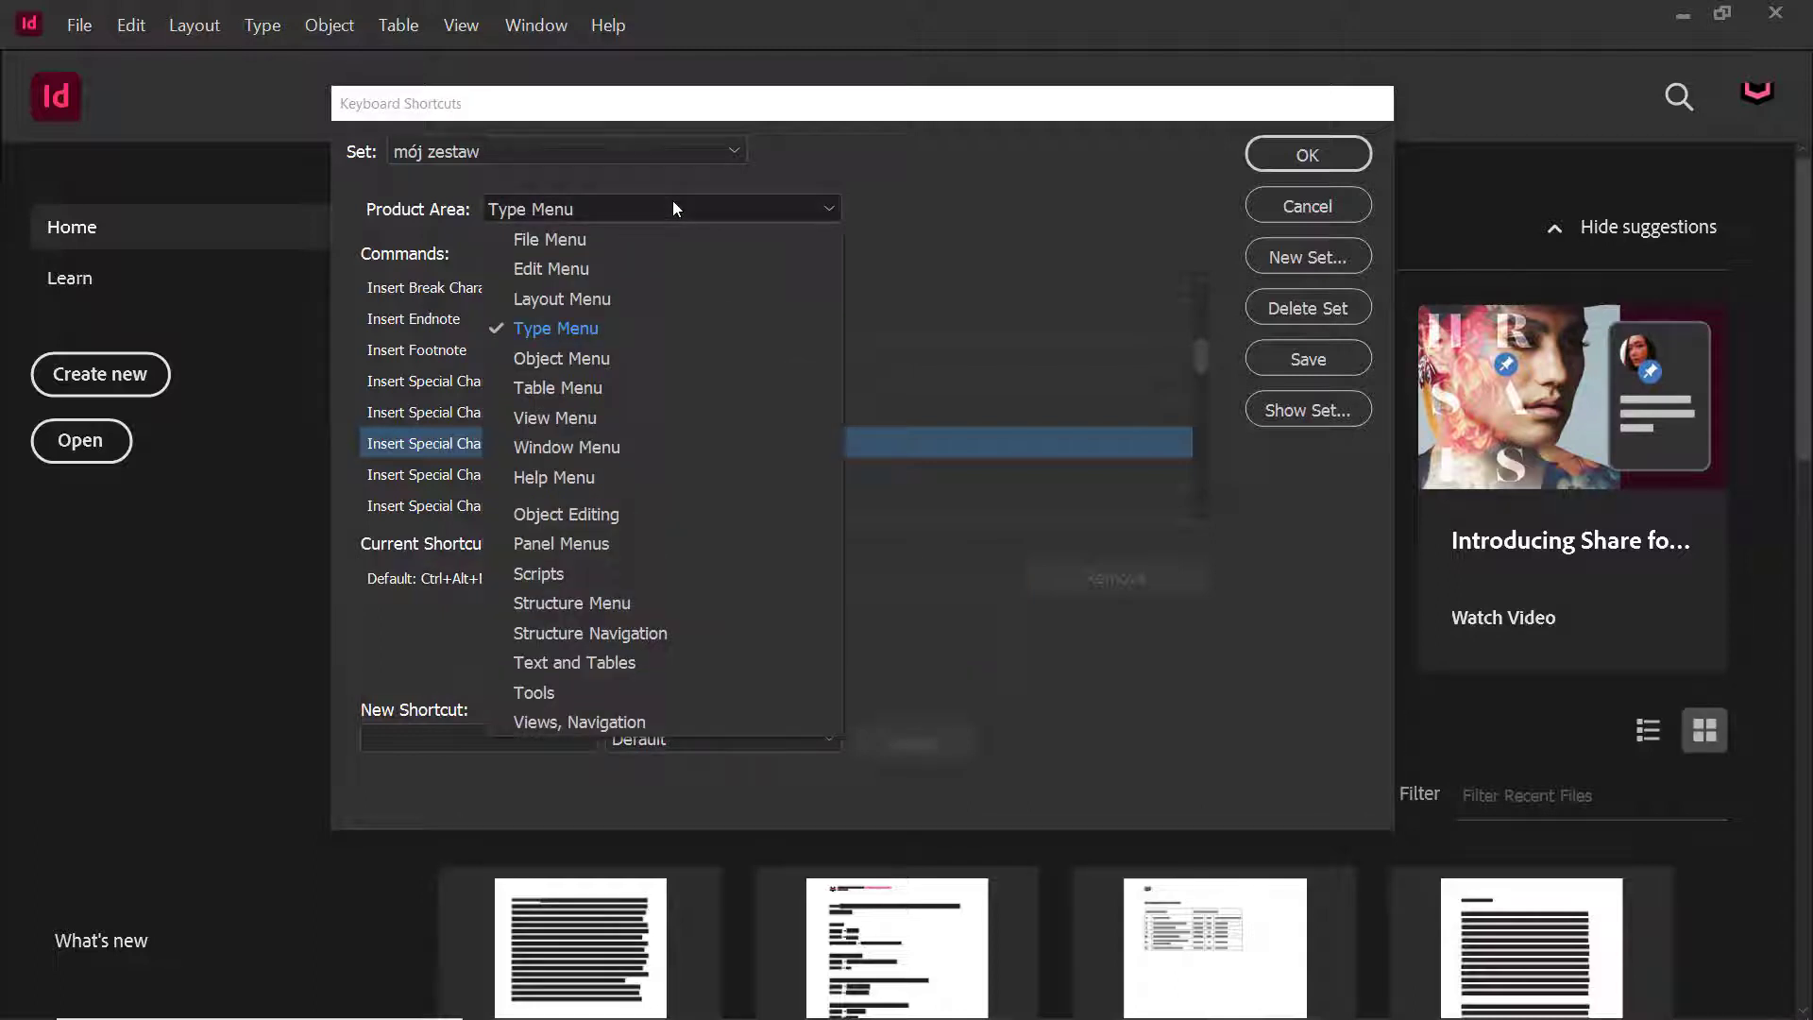
left_click(580, 544)
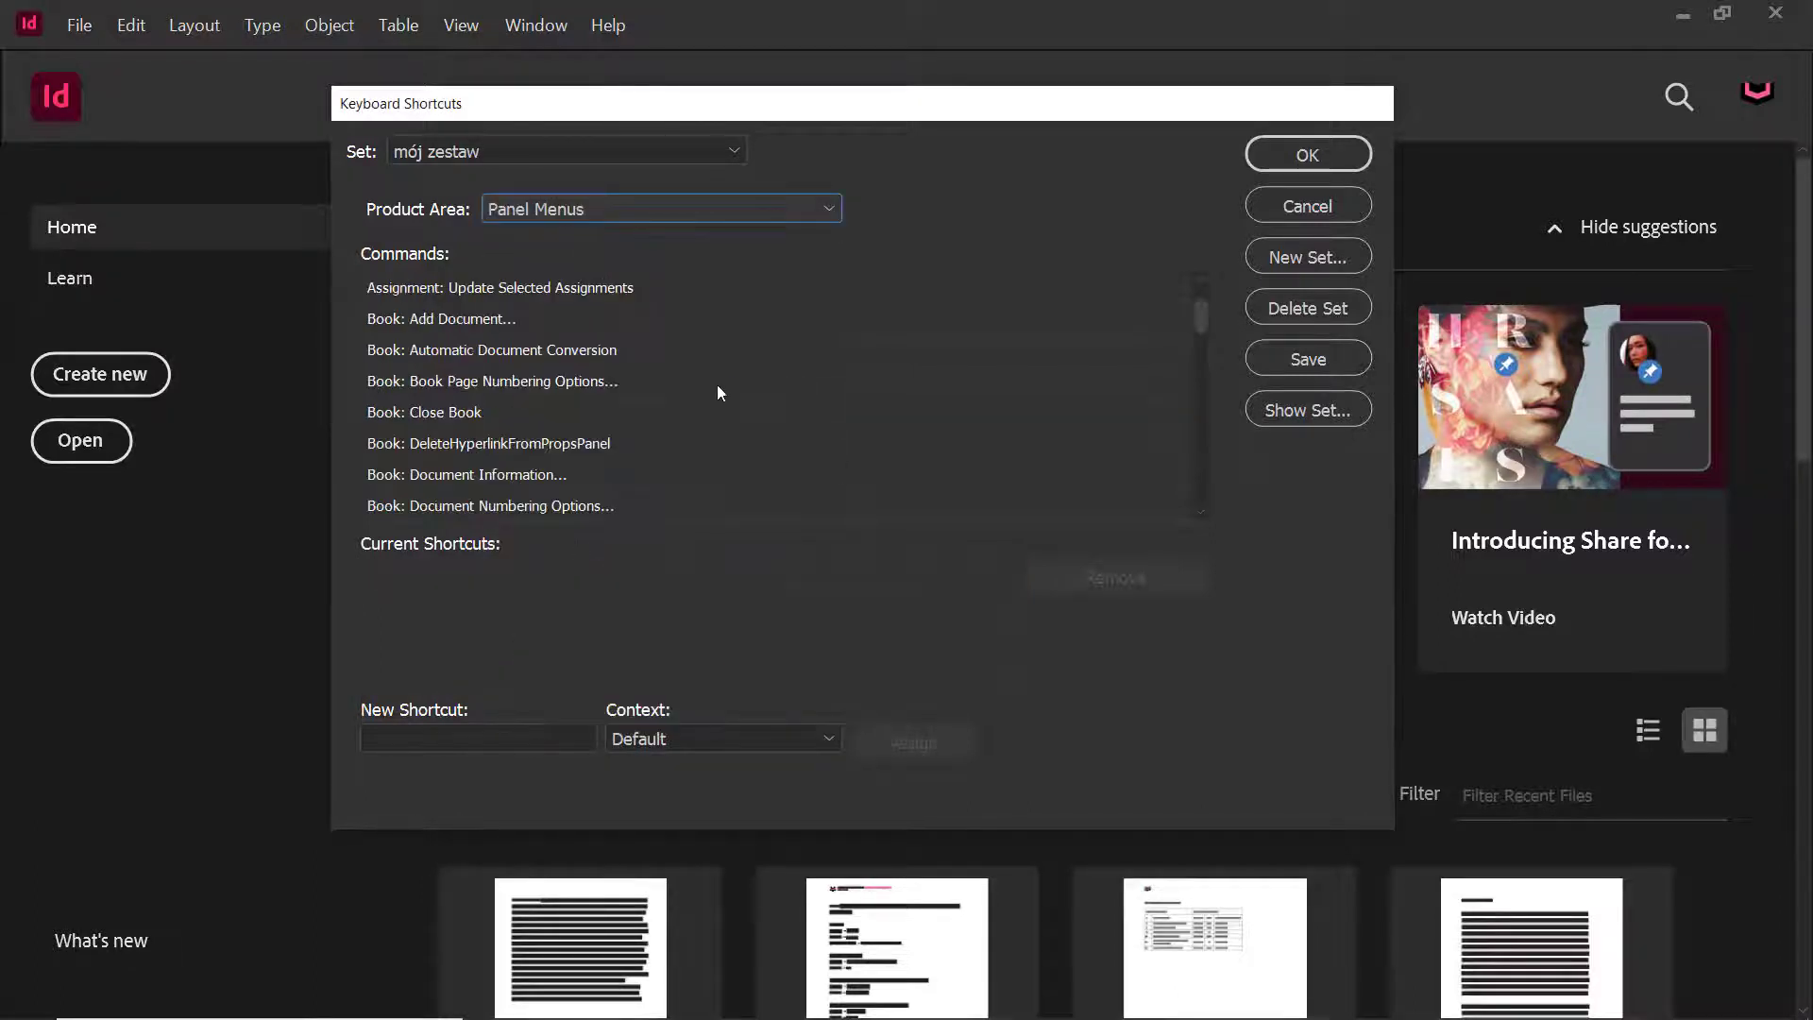
scroll(715, 397, "down", 5)
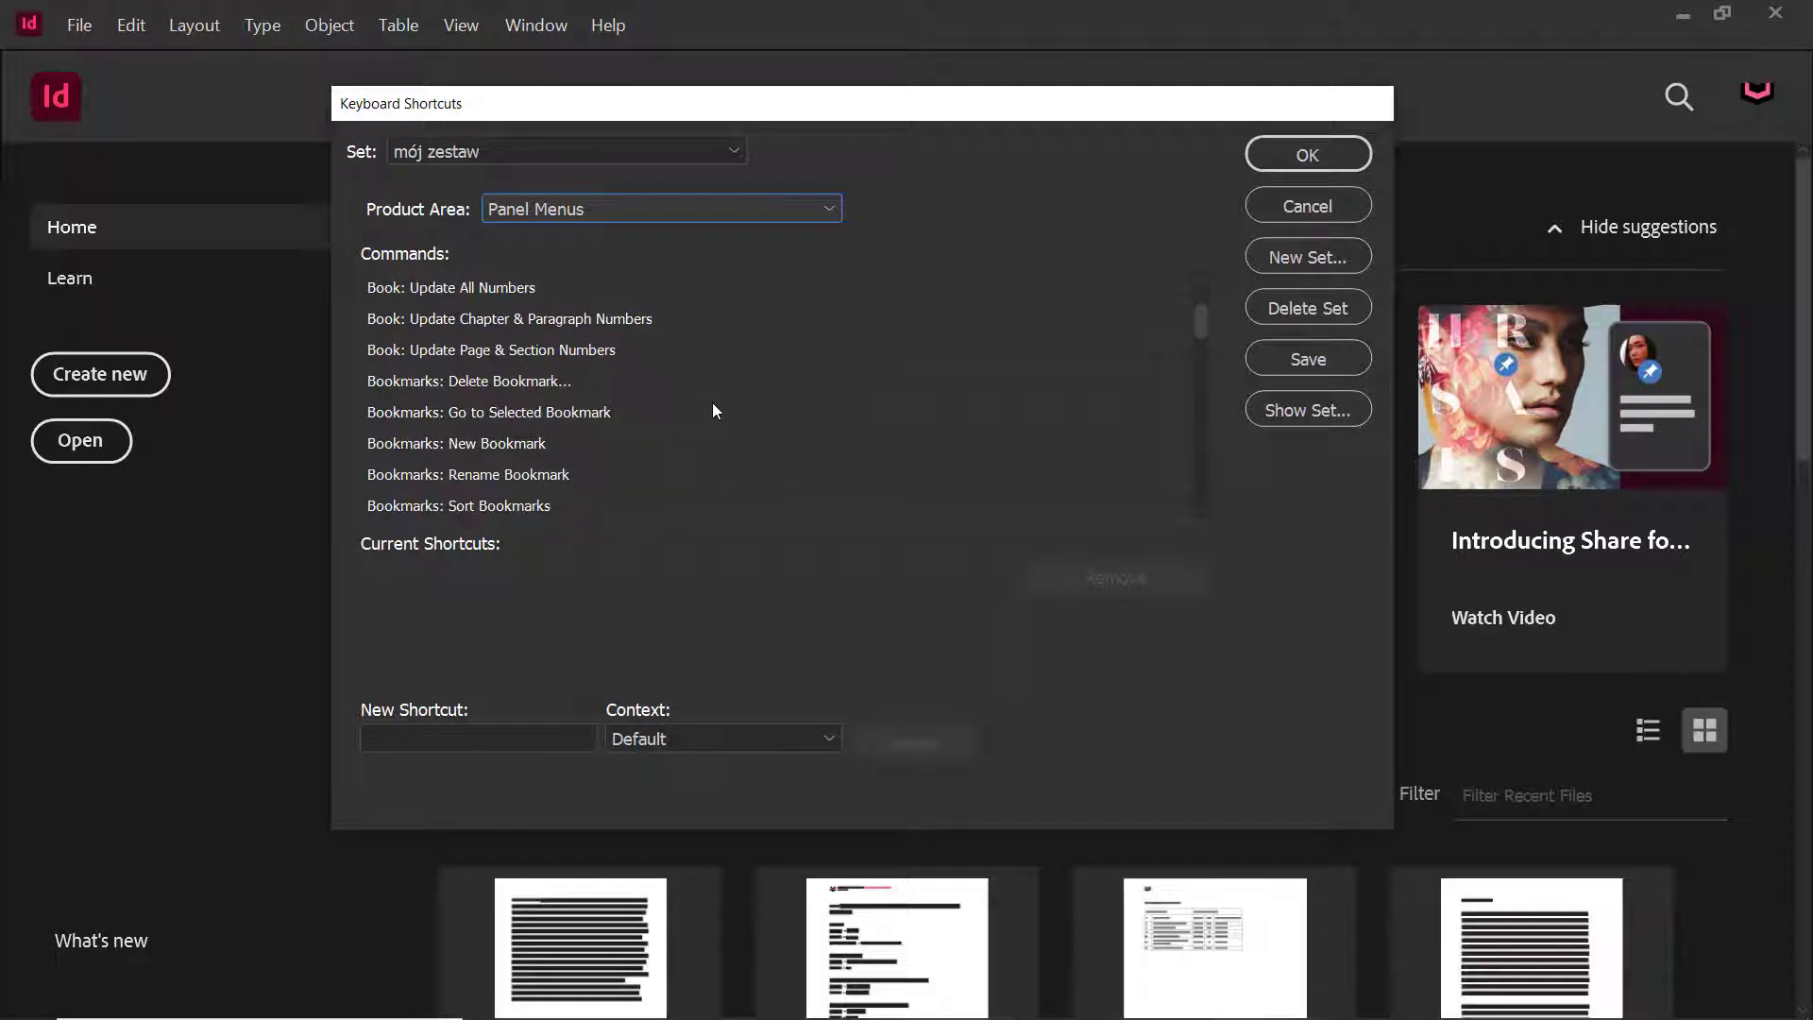
scroll(714, 412, "down", 5)
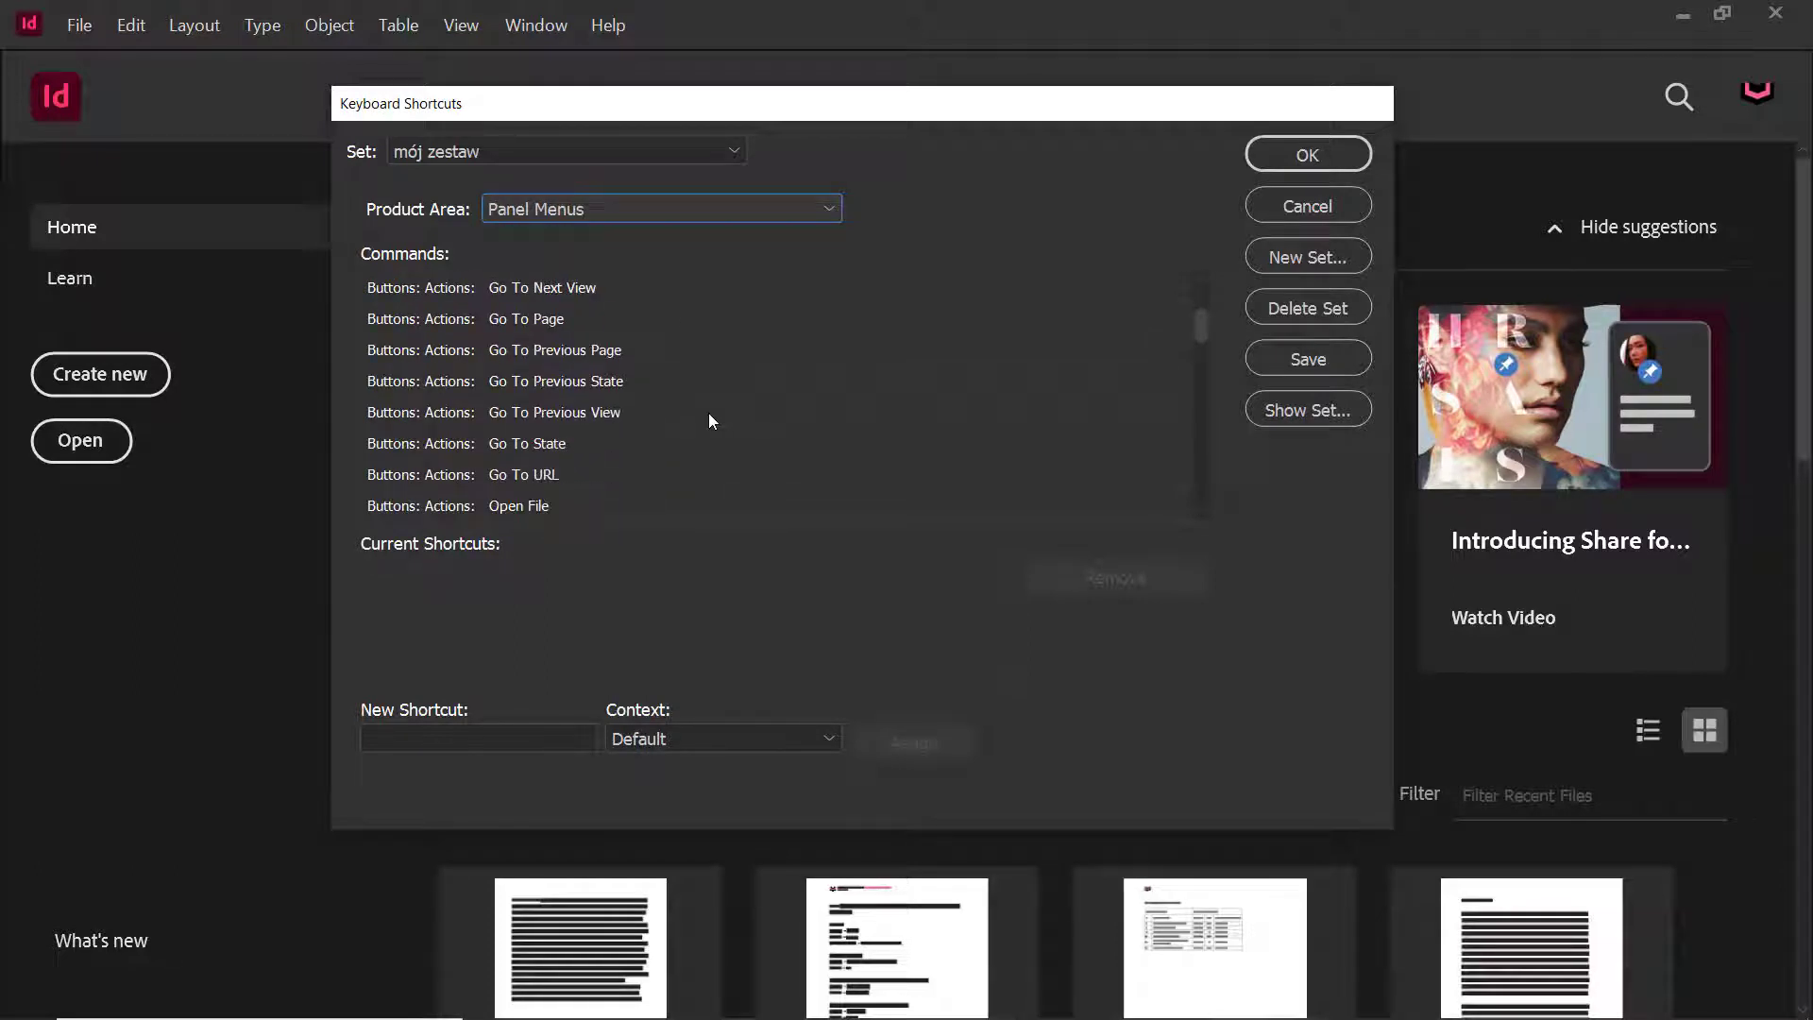
scroll(708, 412, "down", 10)
left_click(503, 516)
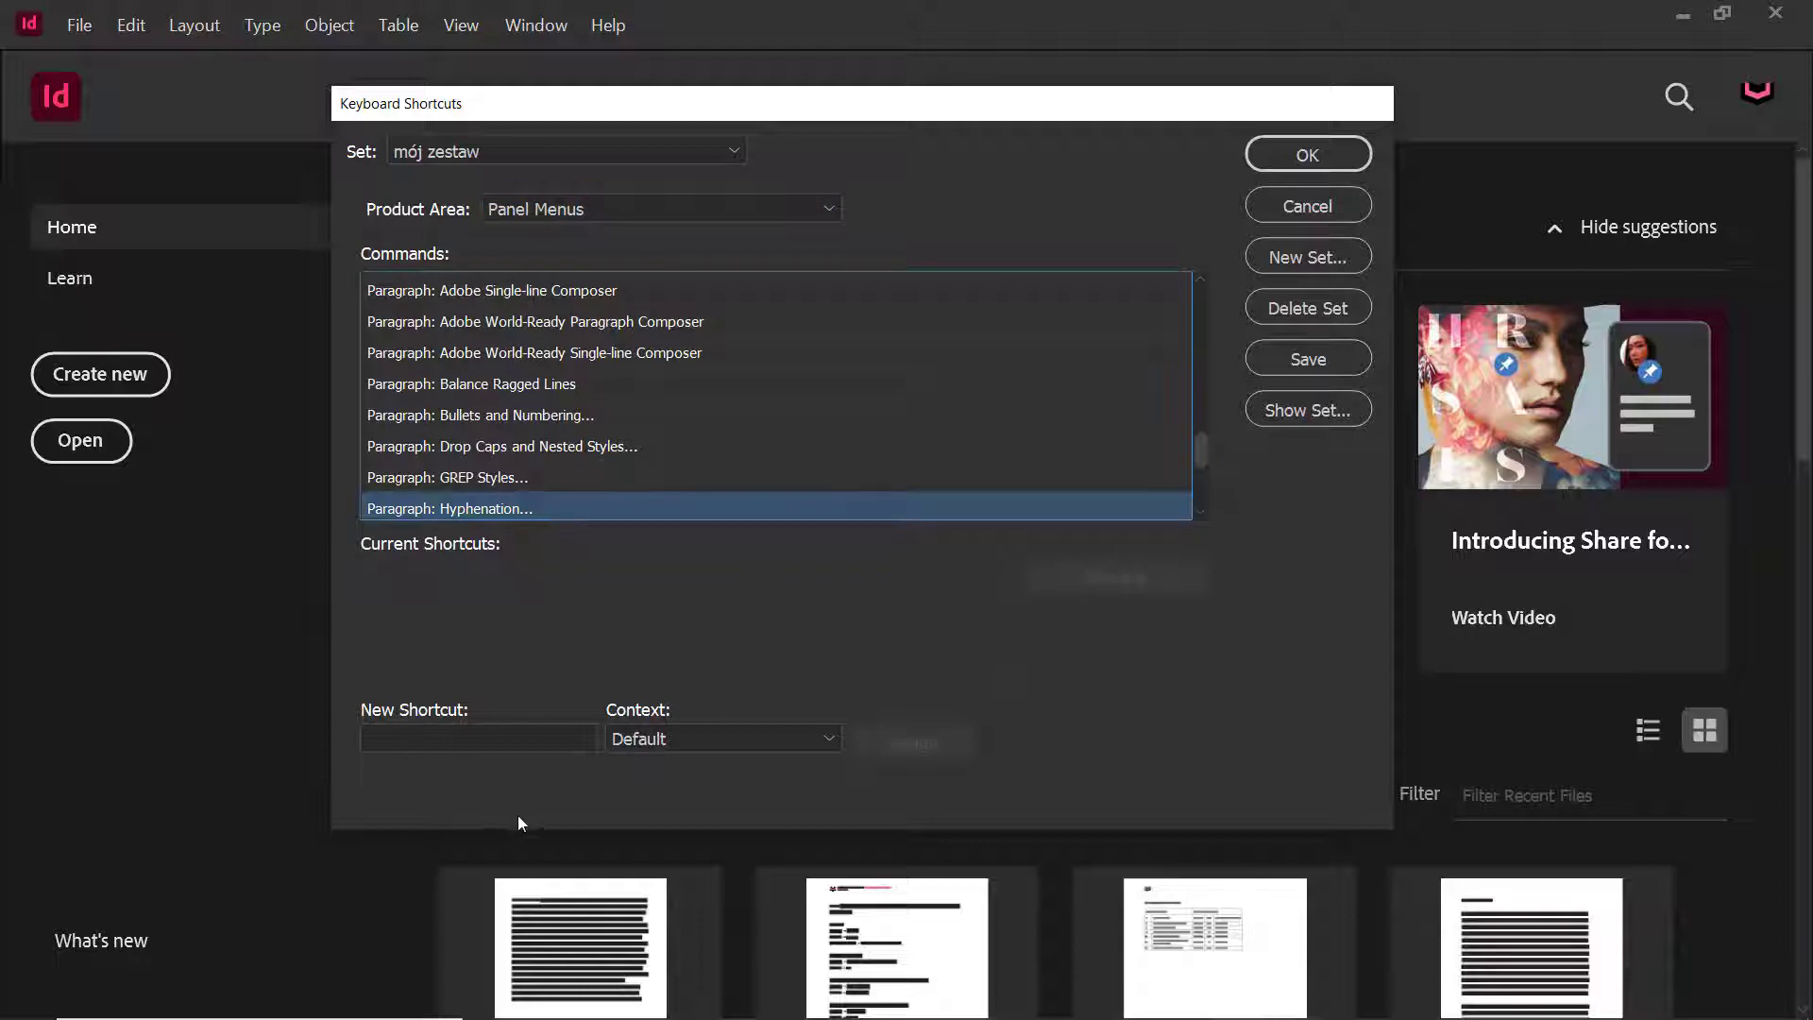
left_click(486, 741)
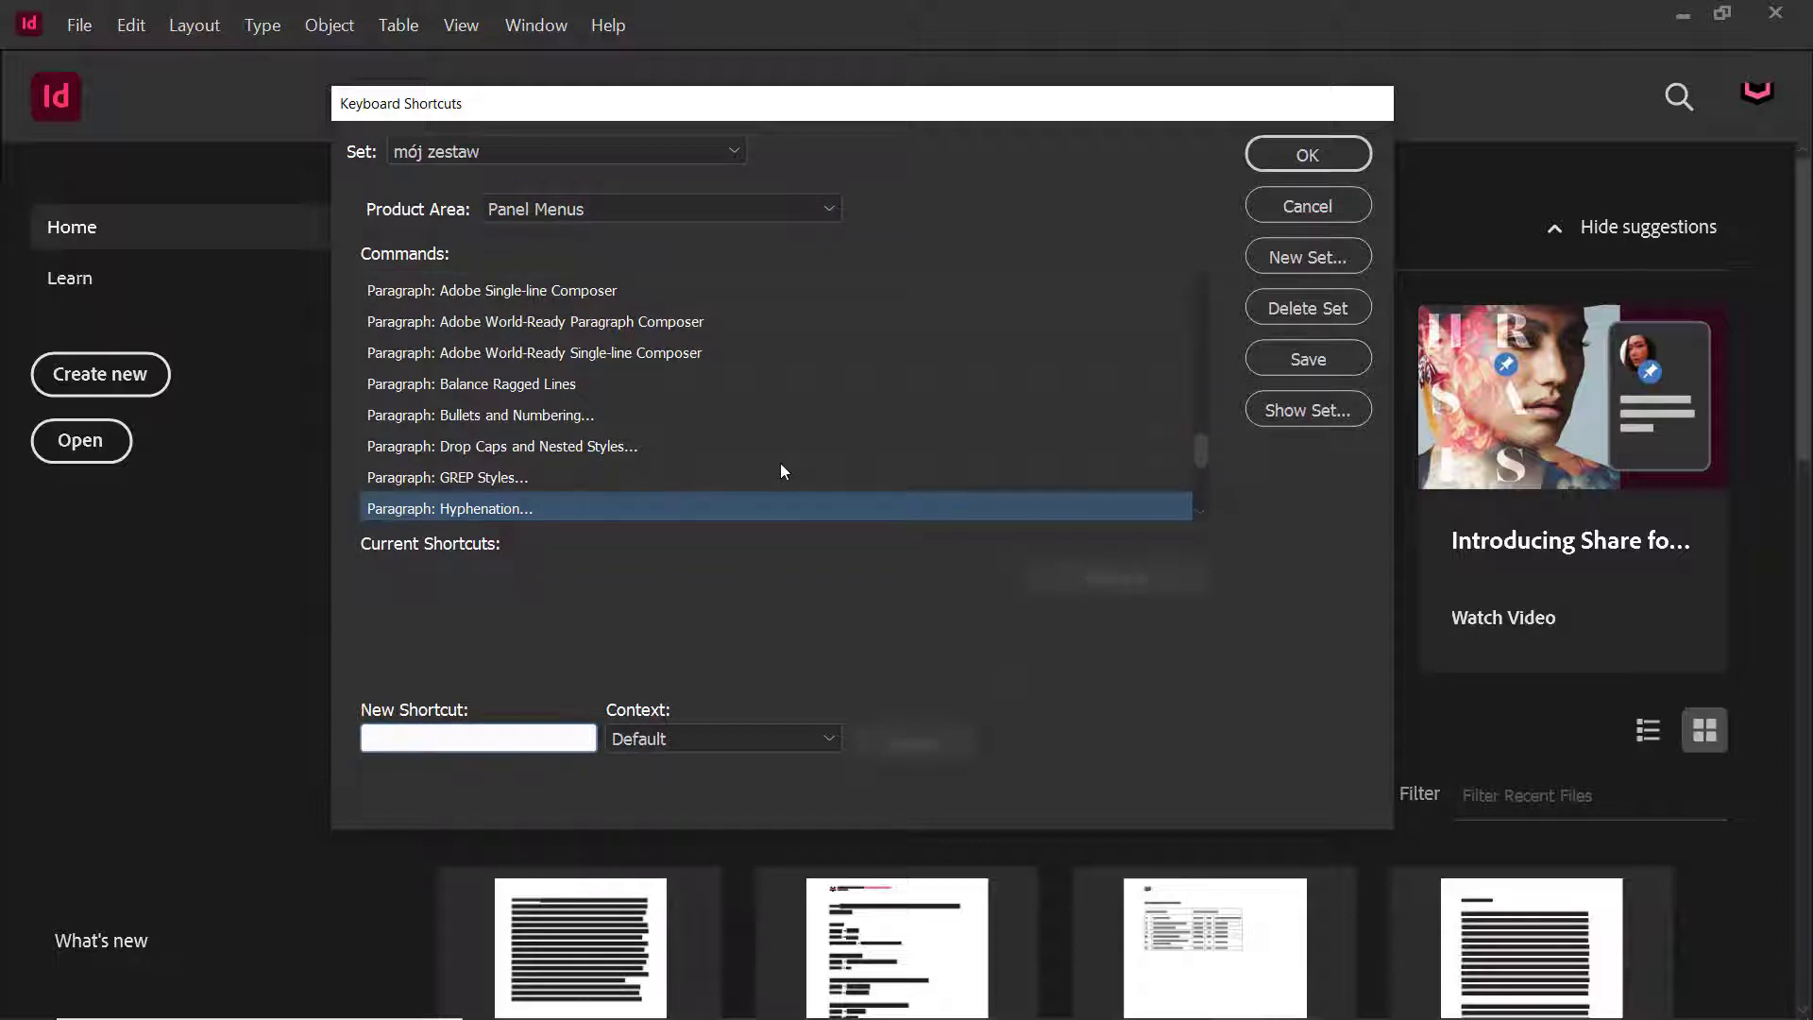
key("ctrl+h")
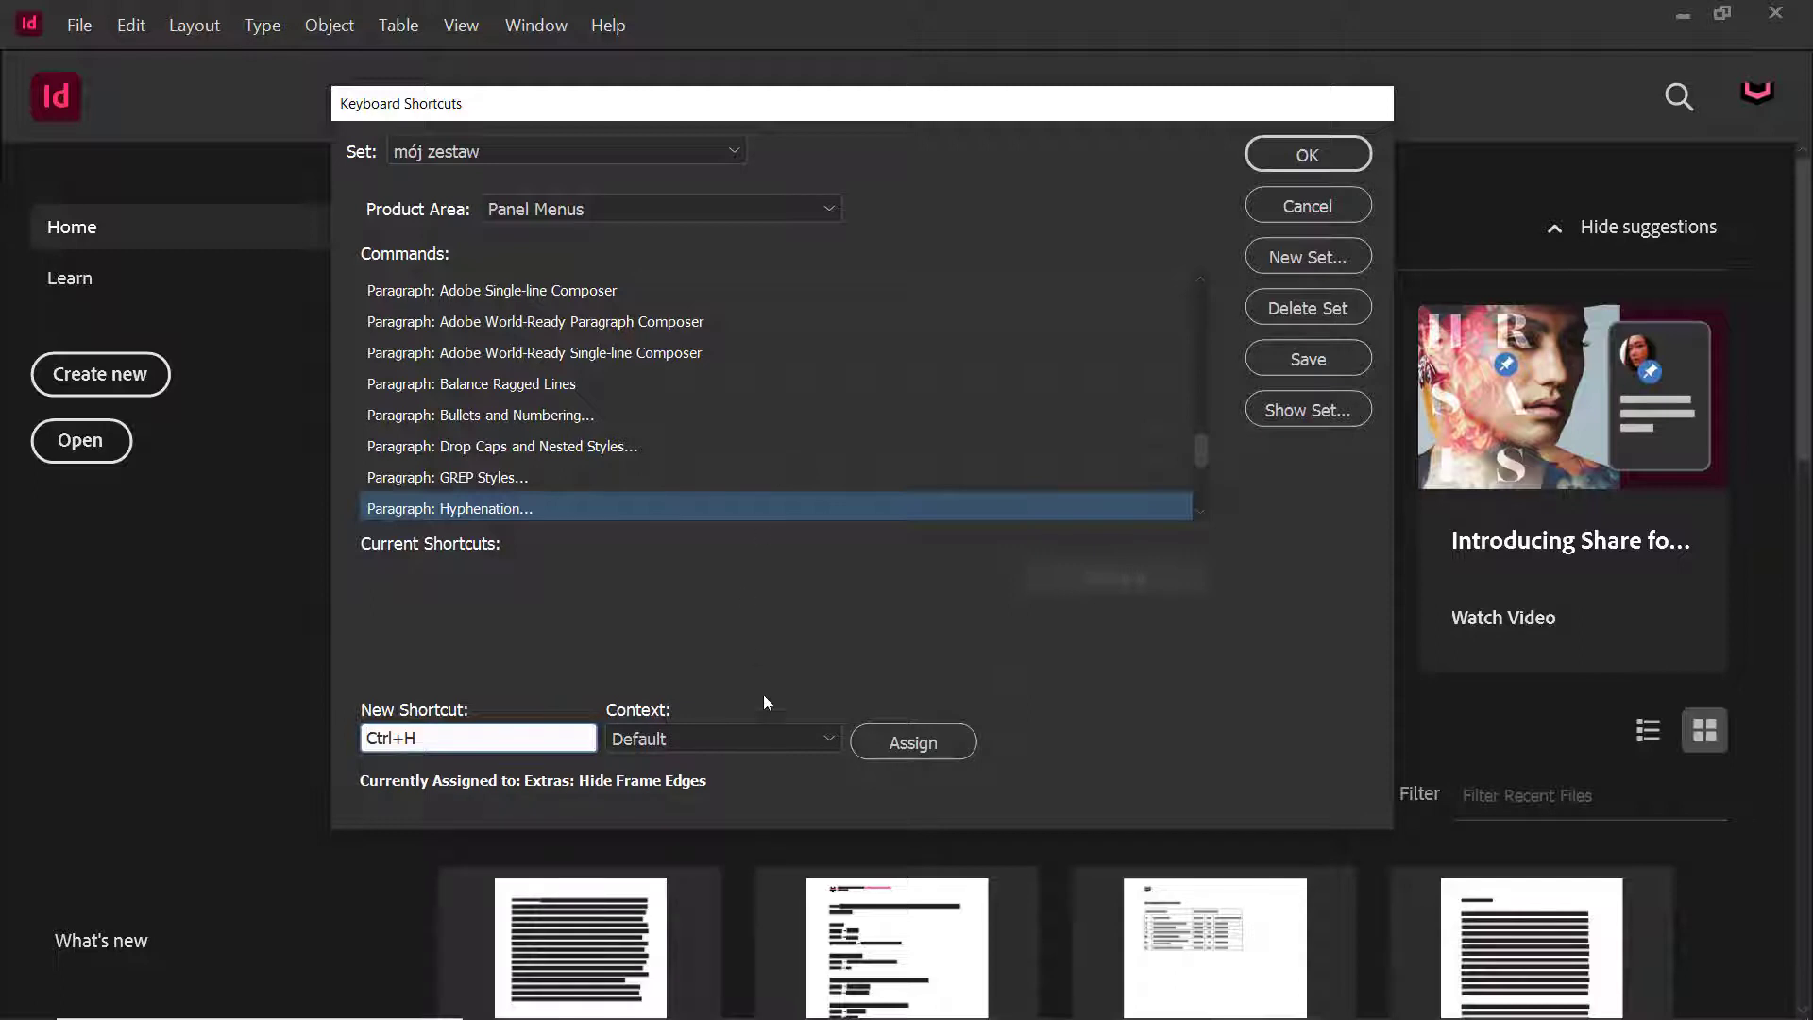
left_click(912, 743)
- Replace the existing shortcut of the Paragraph: Justification command with Ctrl+J in the Default context
scroll(627, 411, "down", 1)
scroll(627, 414, "down", 3)
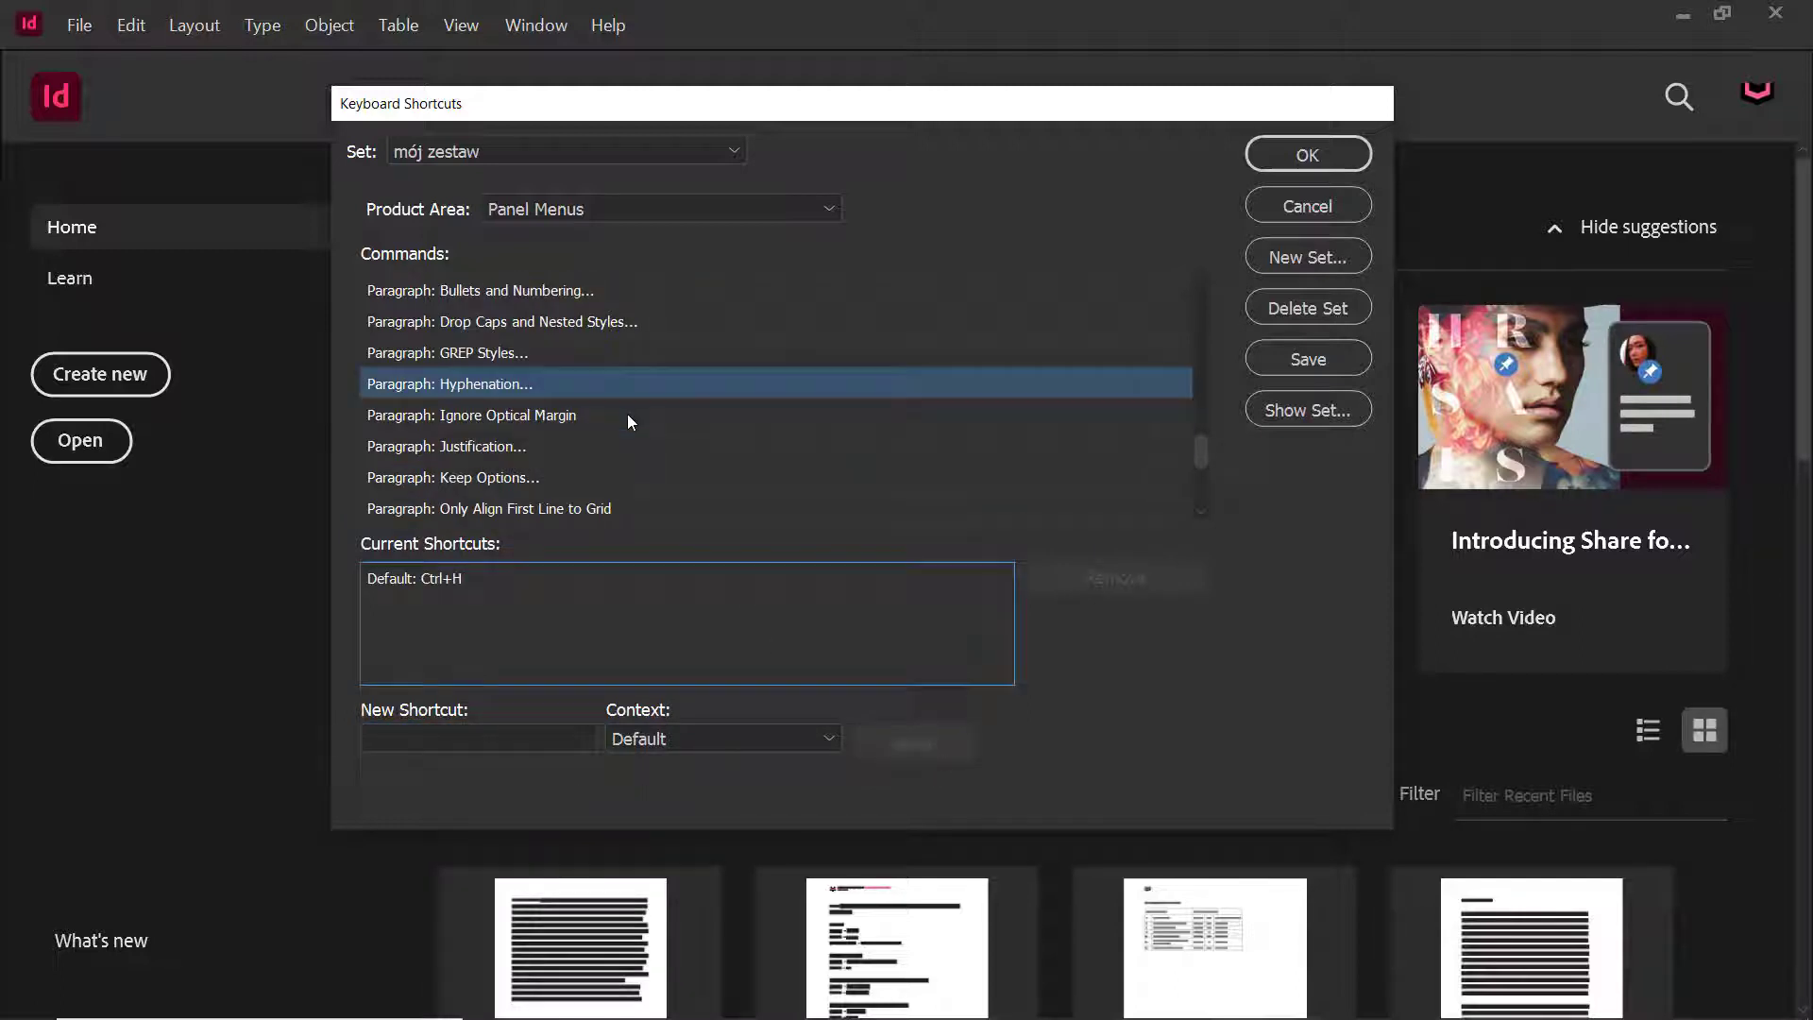
left_click(546, 450)
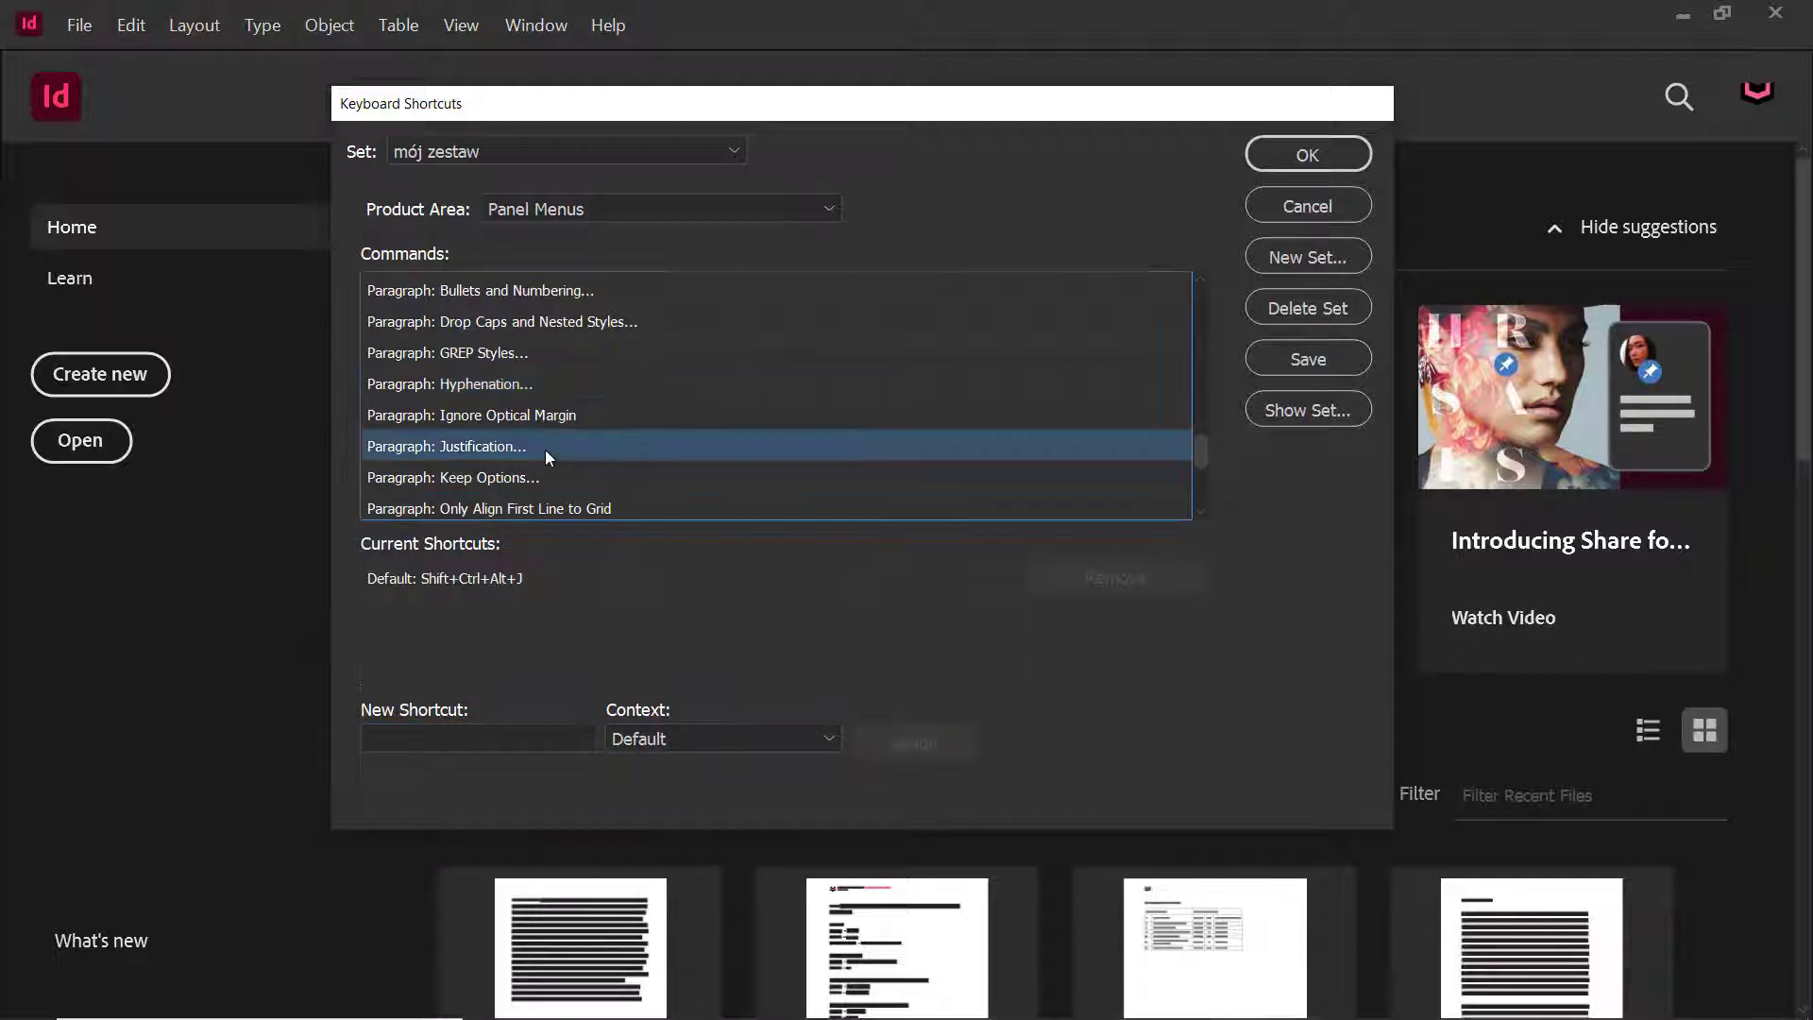
left_click(439, 748)
left_click(474, 578)
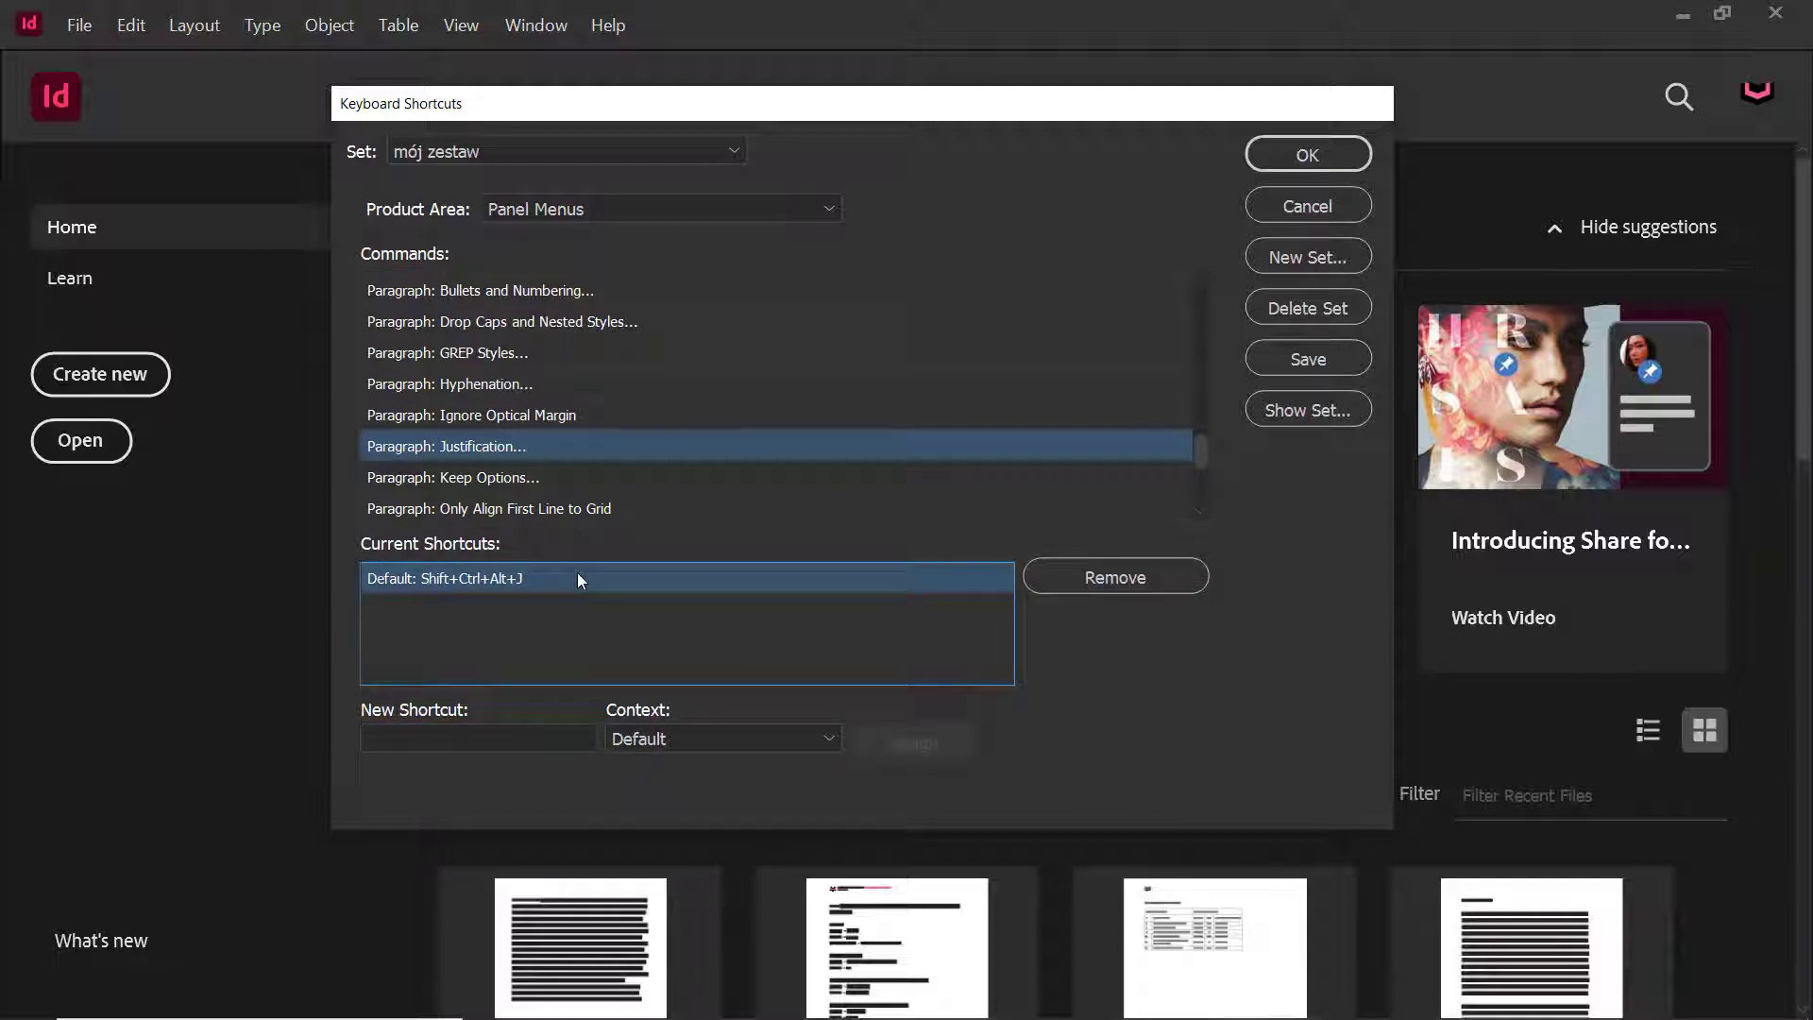
left_click(1101, 576)
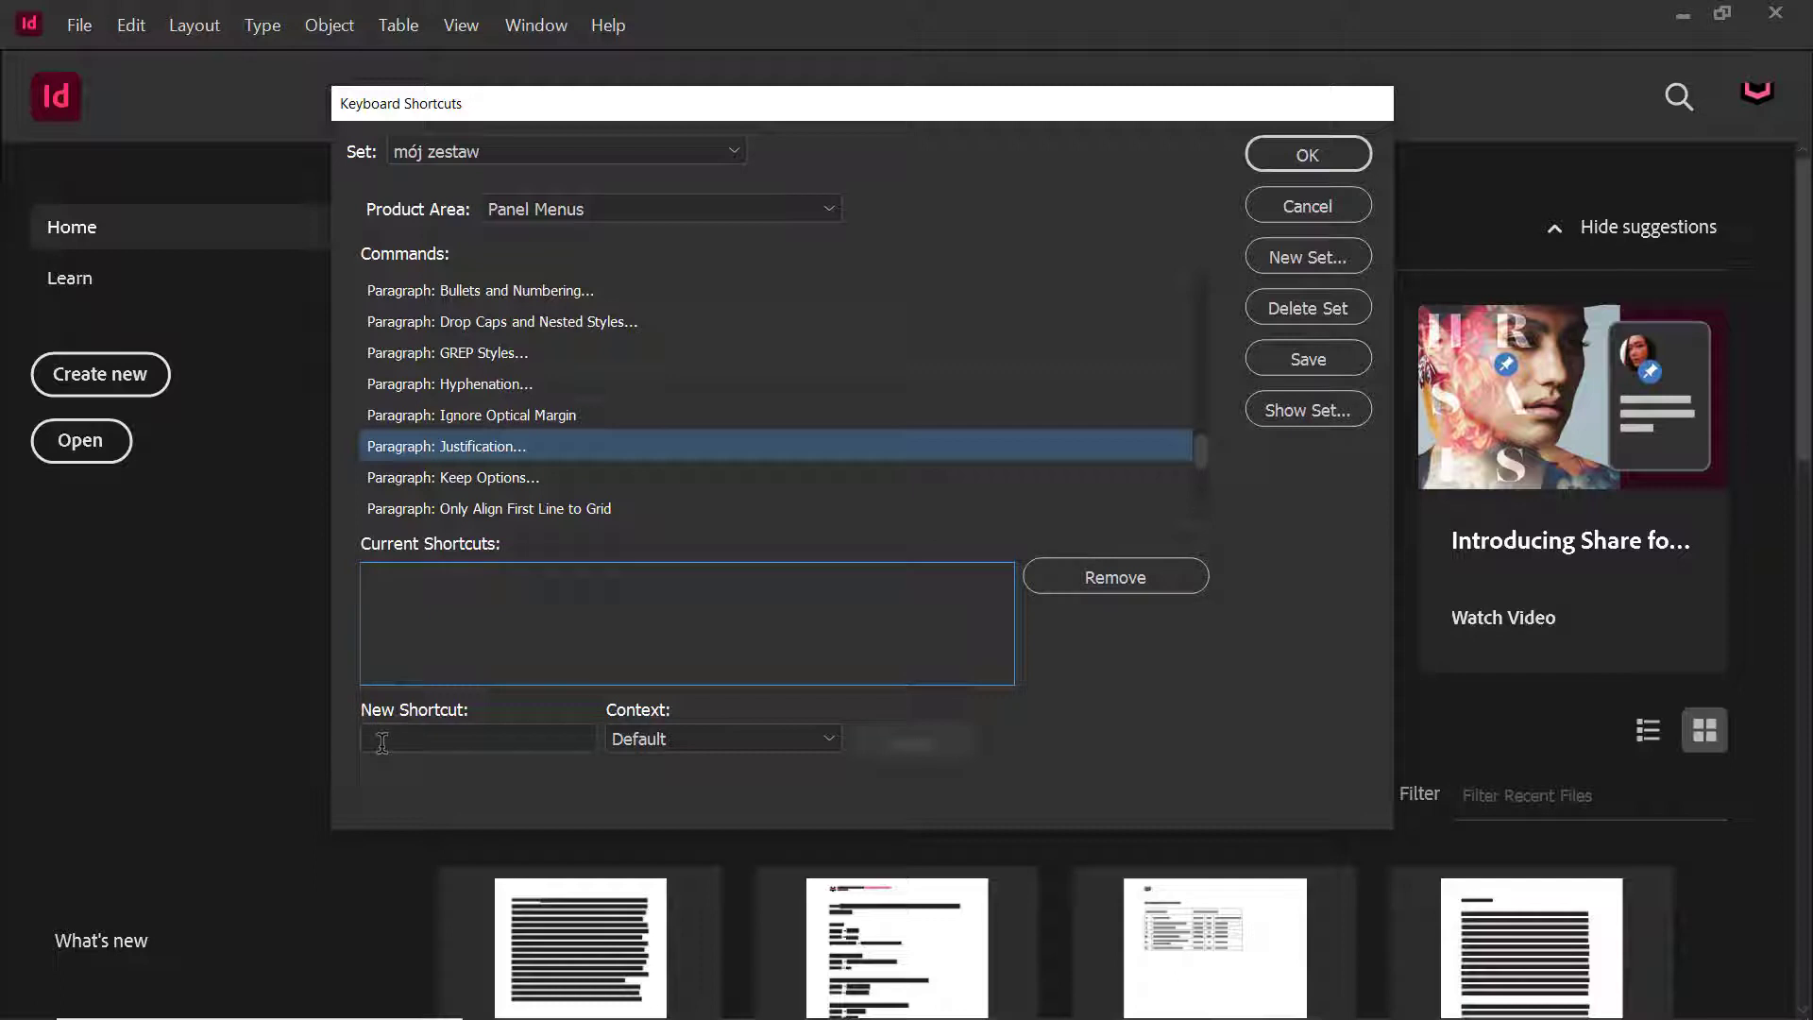
left_click(397, 738)
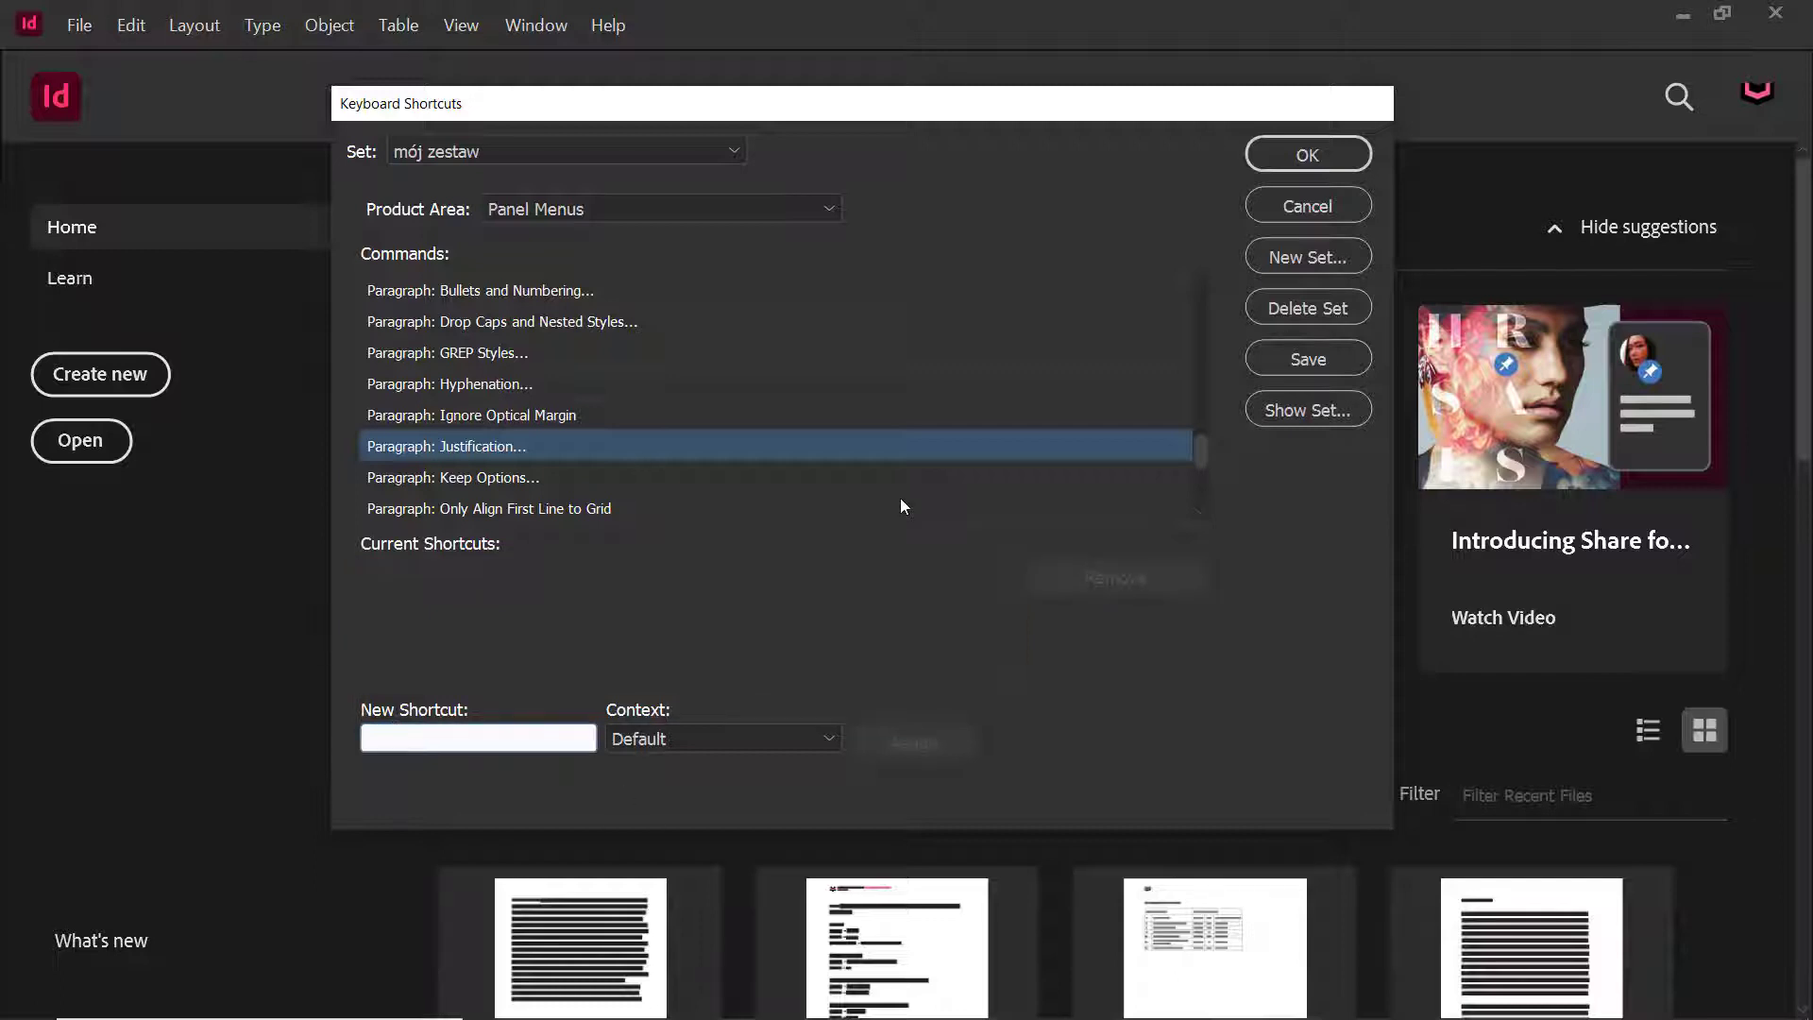
key("ctrl+j")
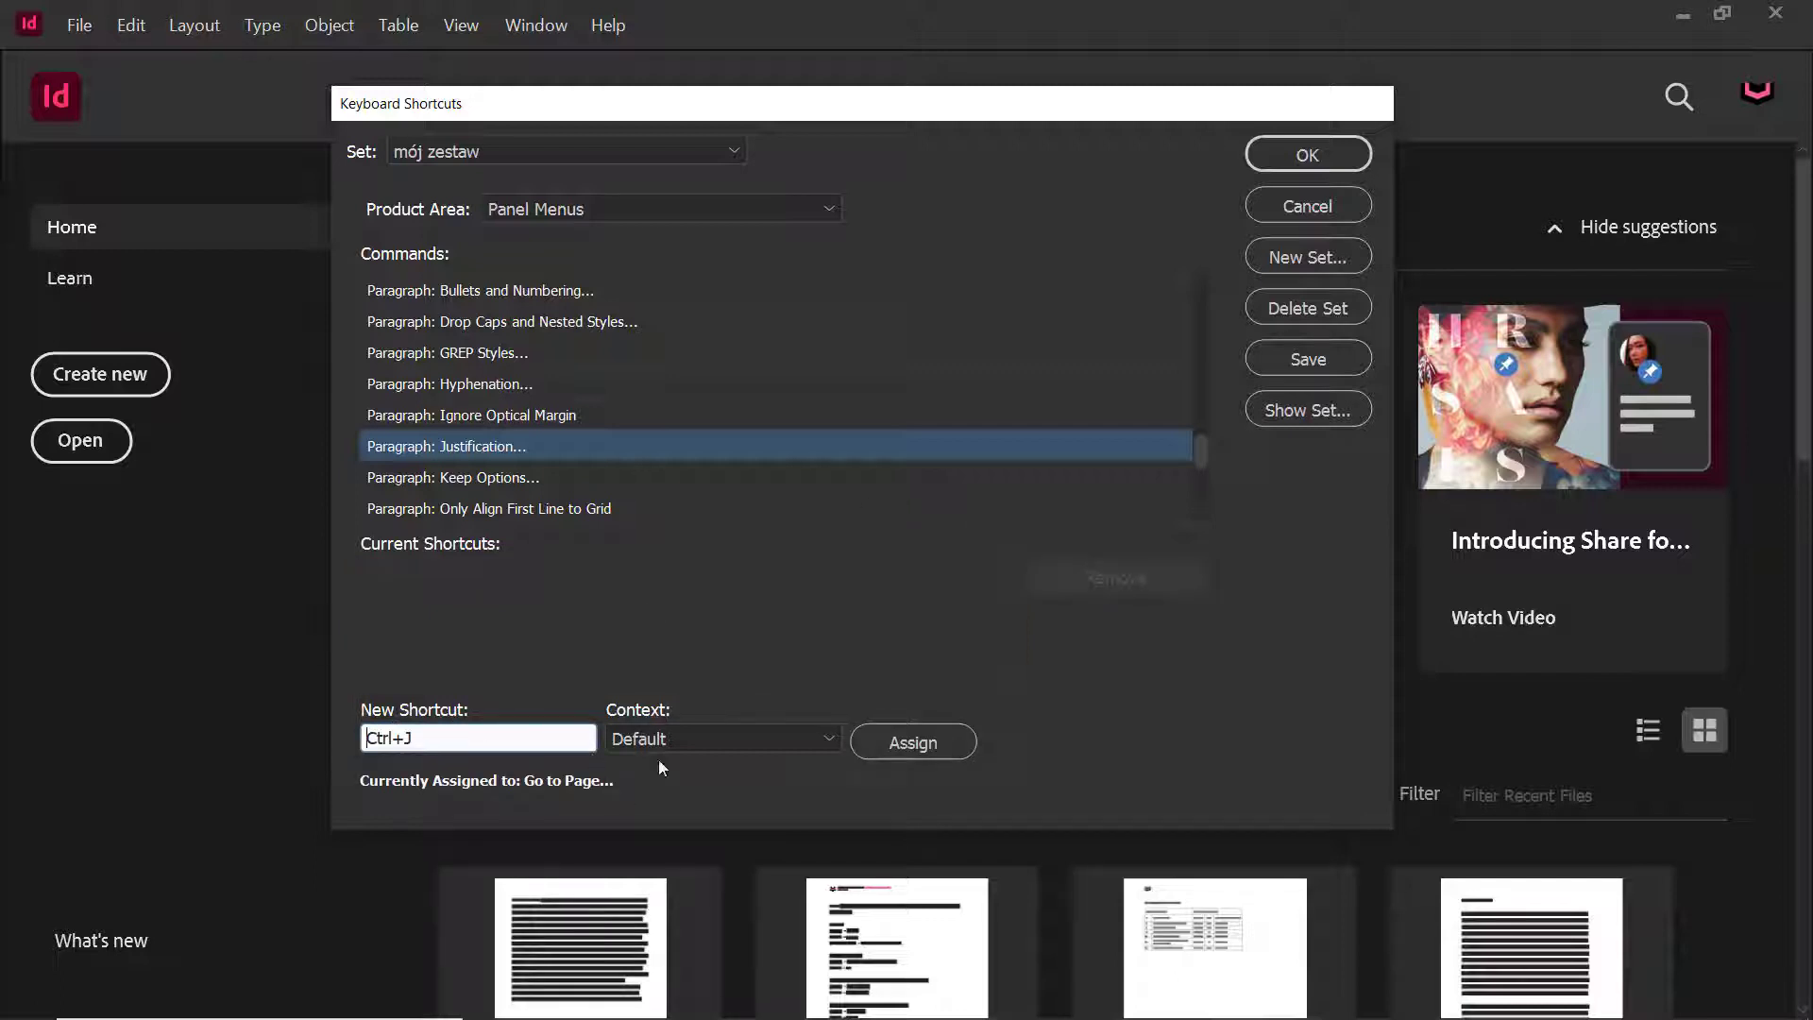
left_click(937, 740)
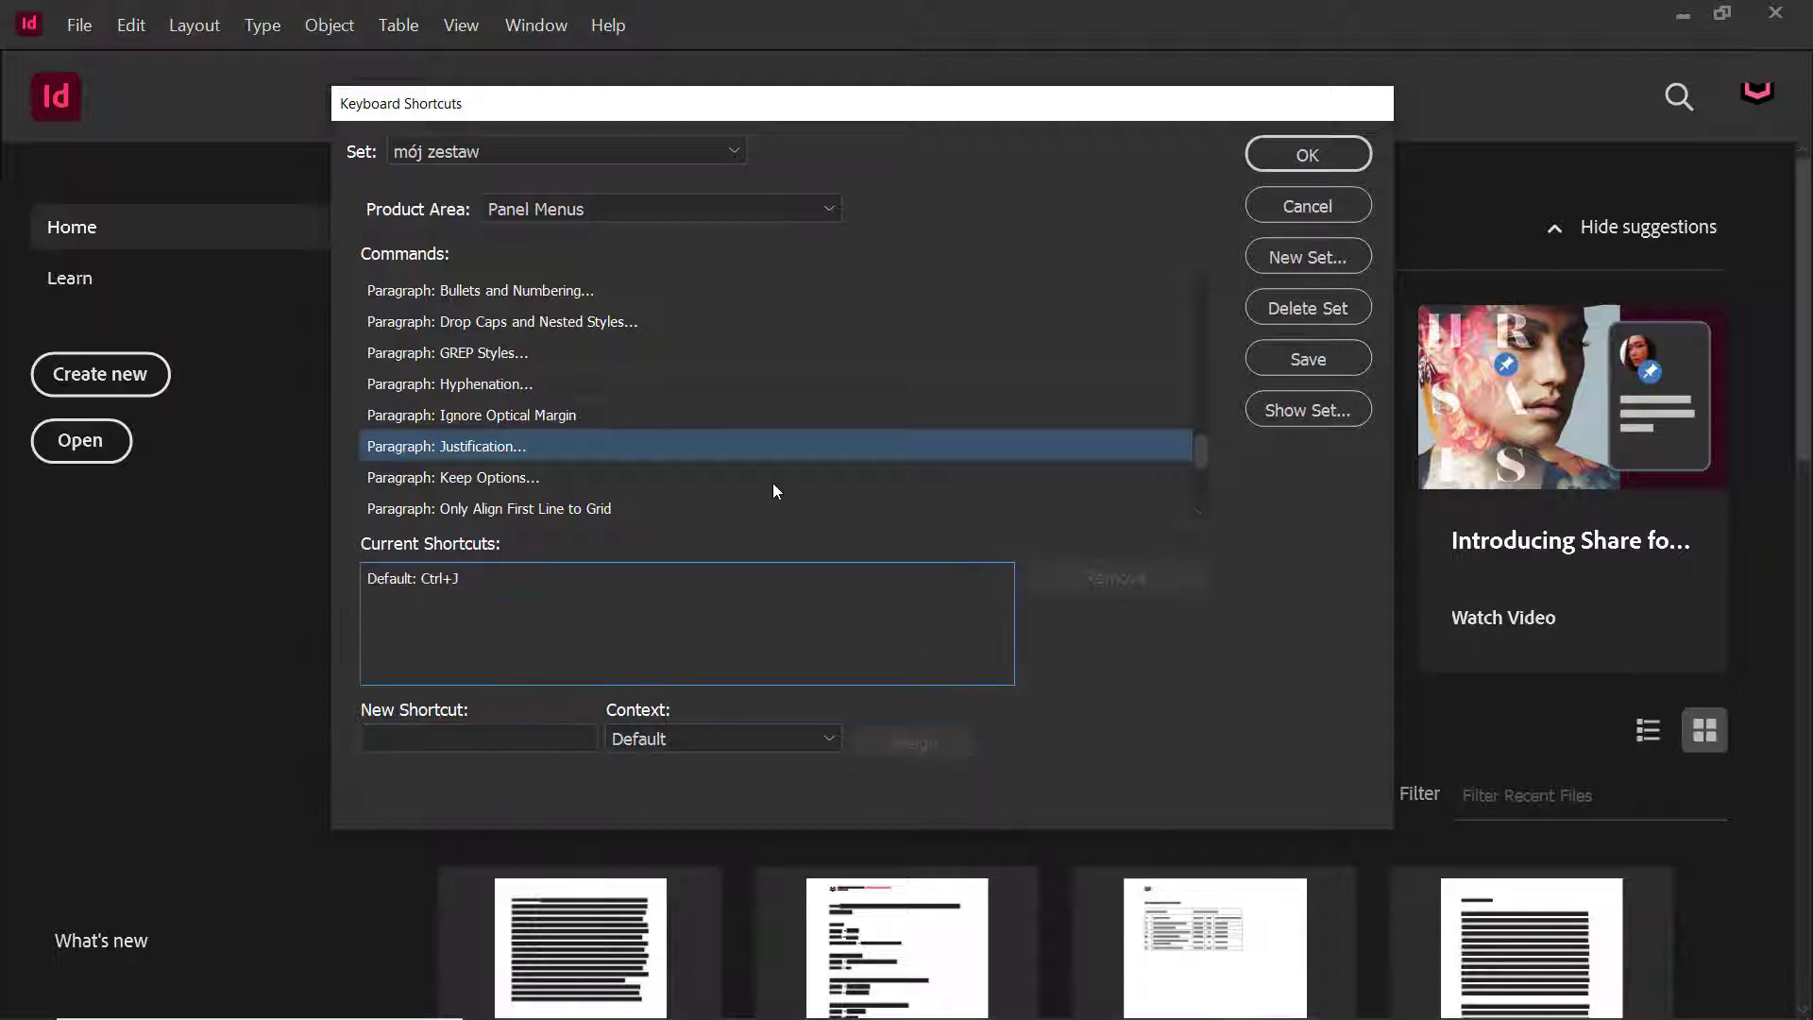
- Assign Ctrl+Alt+T to the Type Menu command End Nested Style Here in the Default context and accept the shortcut changes
left_click(623, 215)
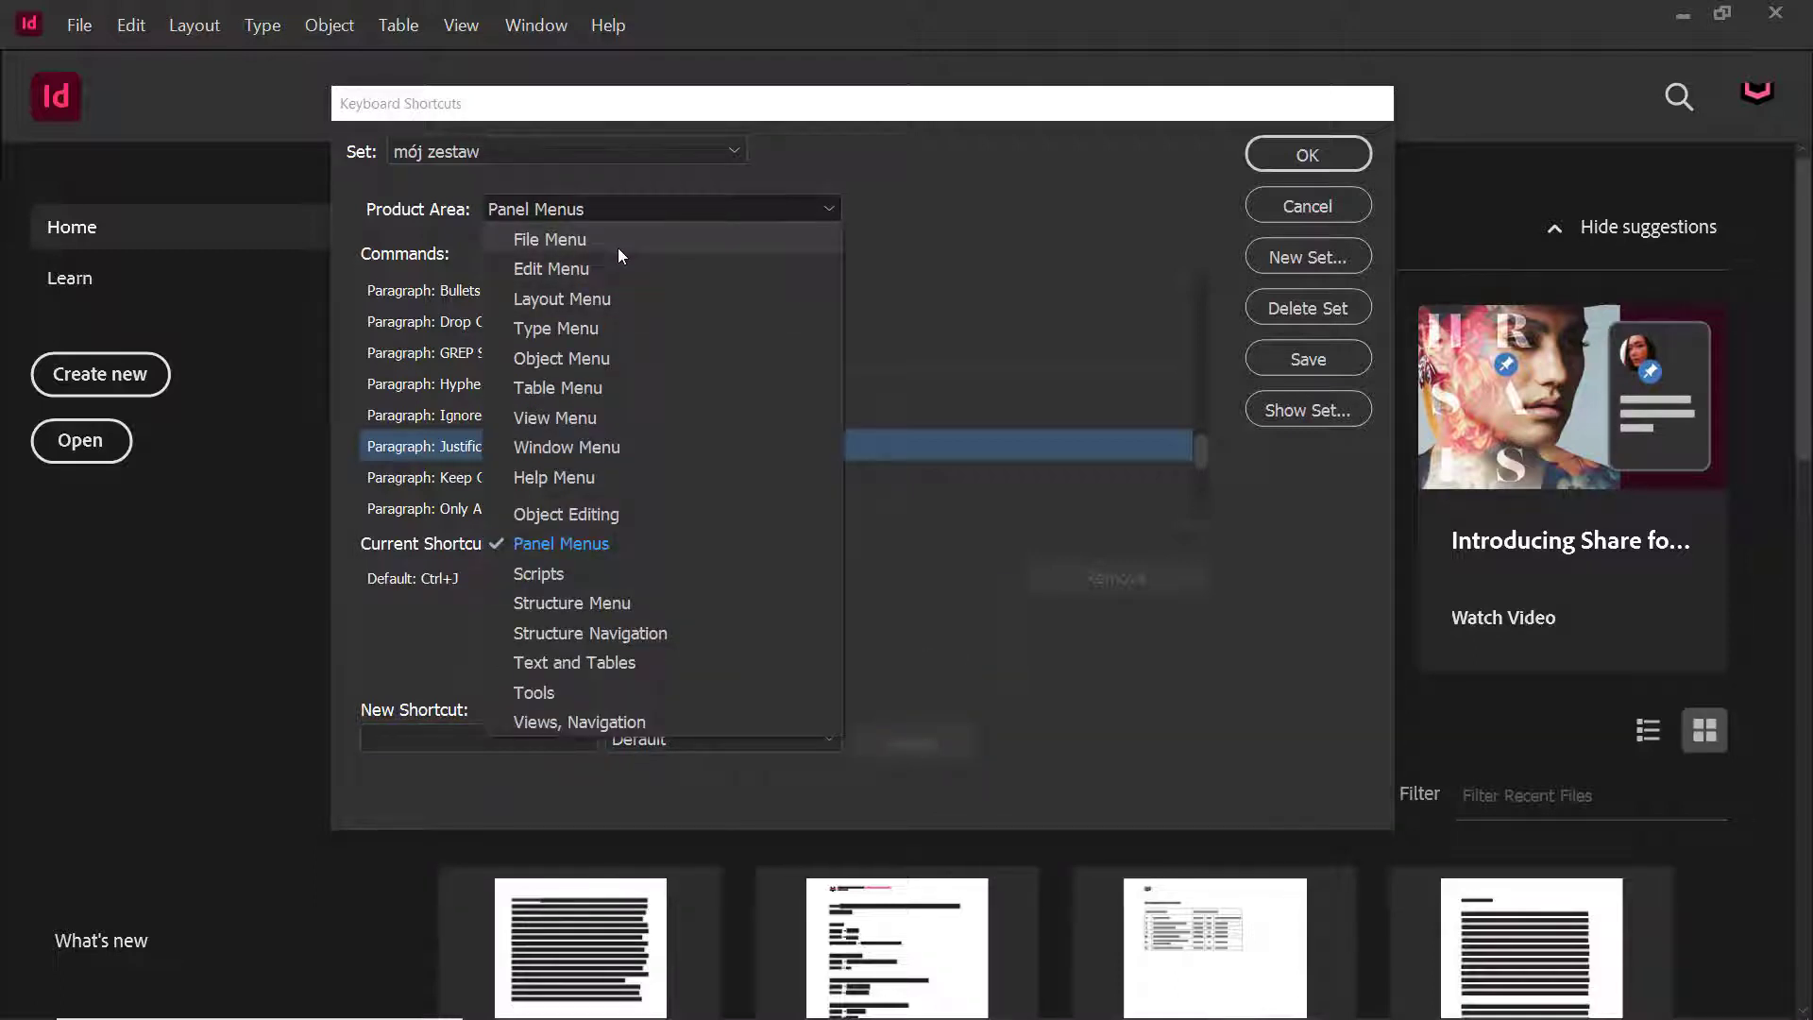
left_click(588, 329)
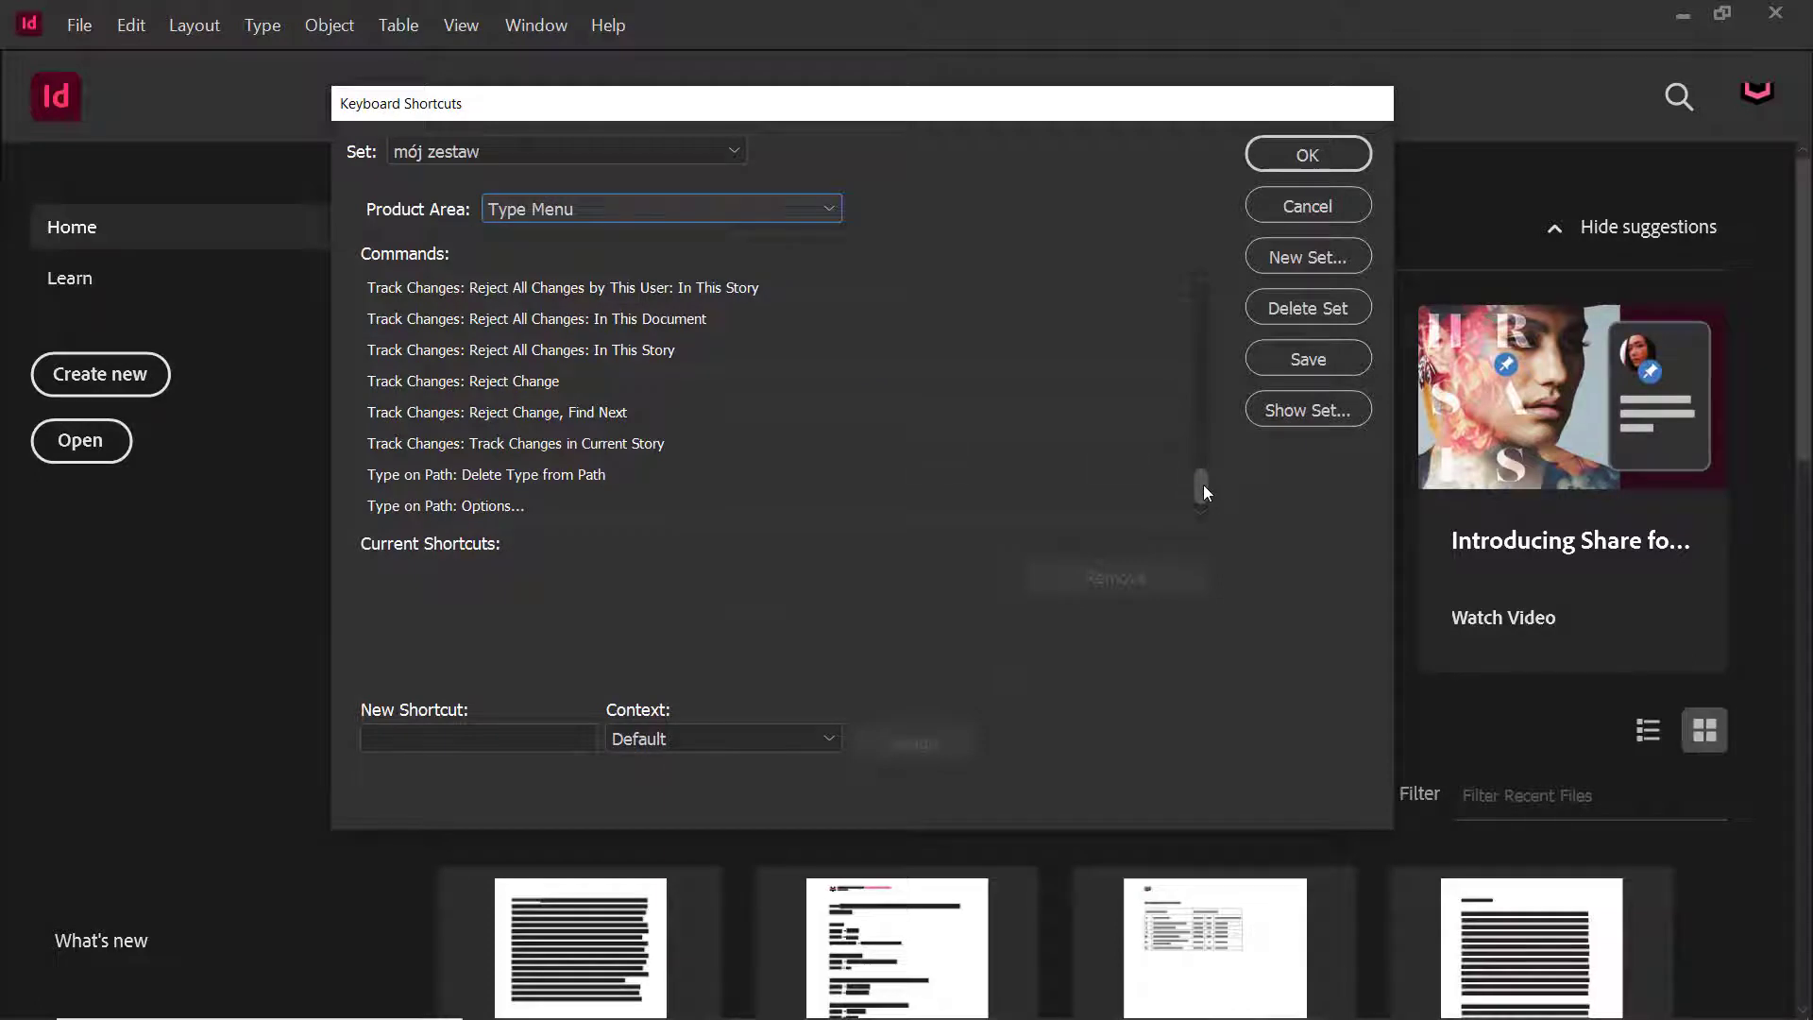
left_click_drag(1201, 486, 1177, 389)
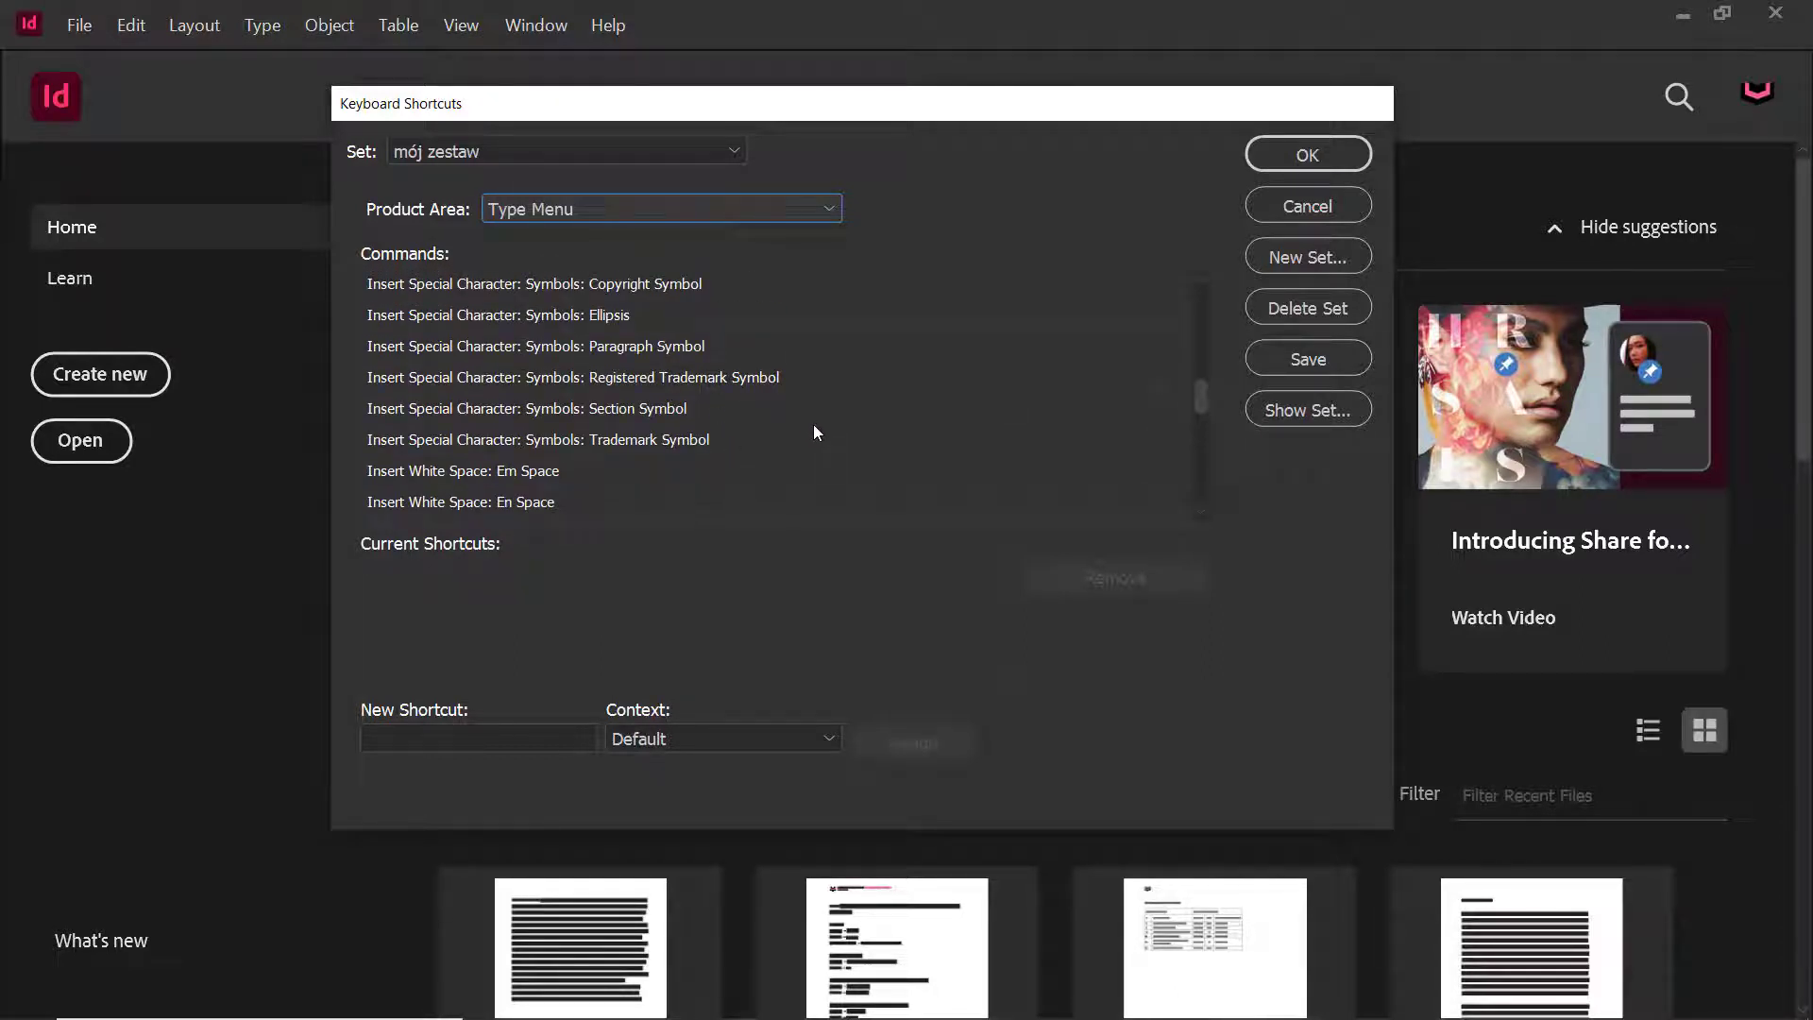
scroll(817, 432, "up", 2)
scroll(813, 433, "up", 4)
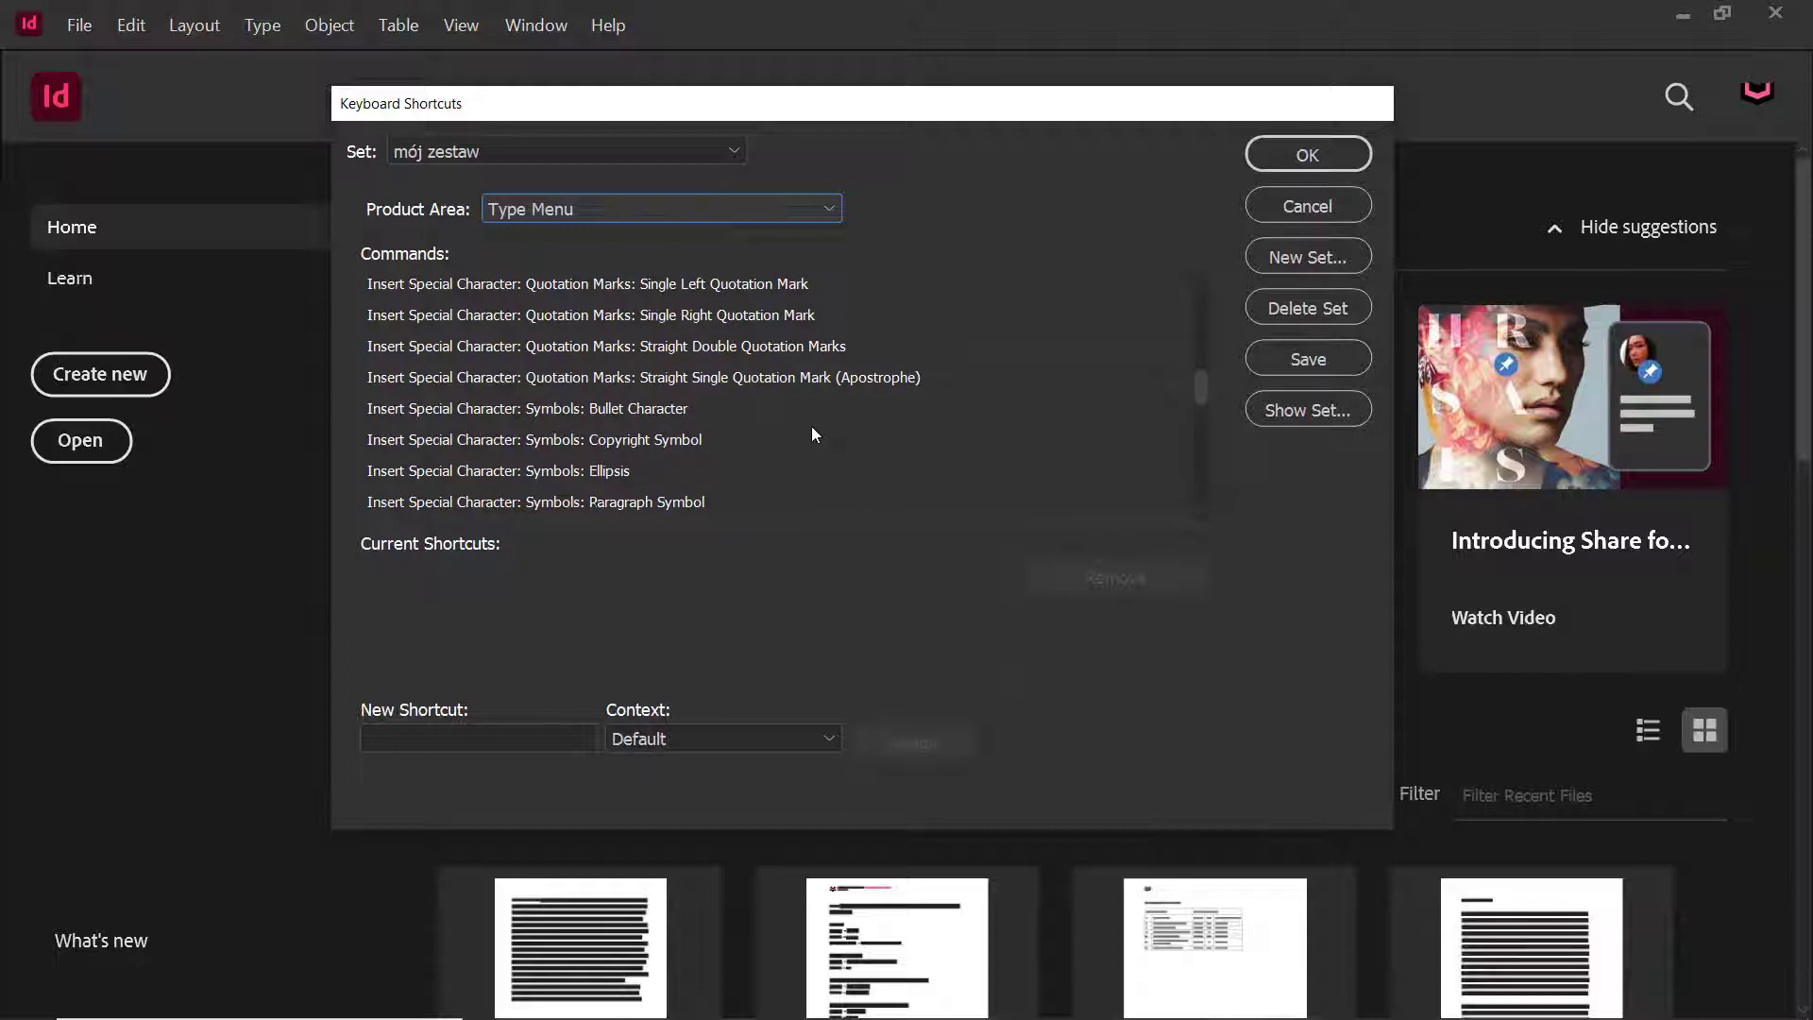
left_click(365, 346)
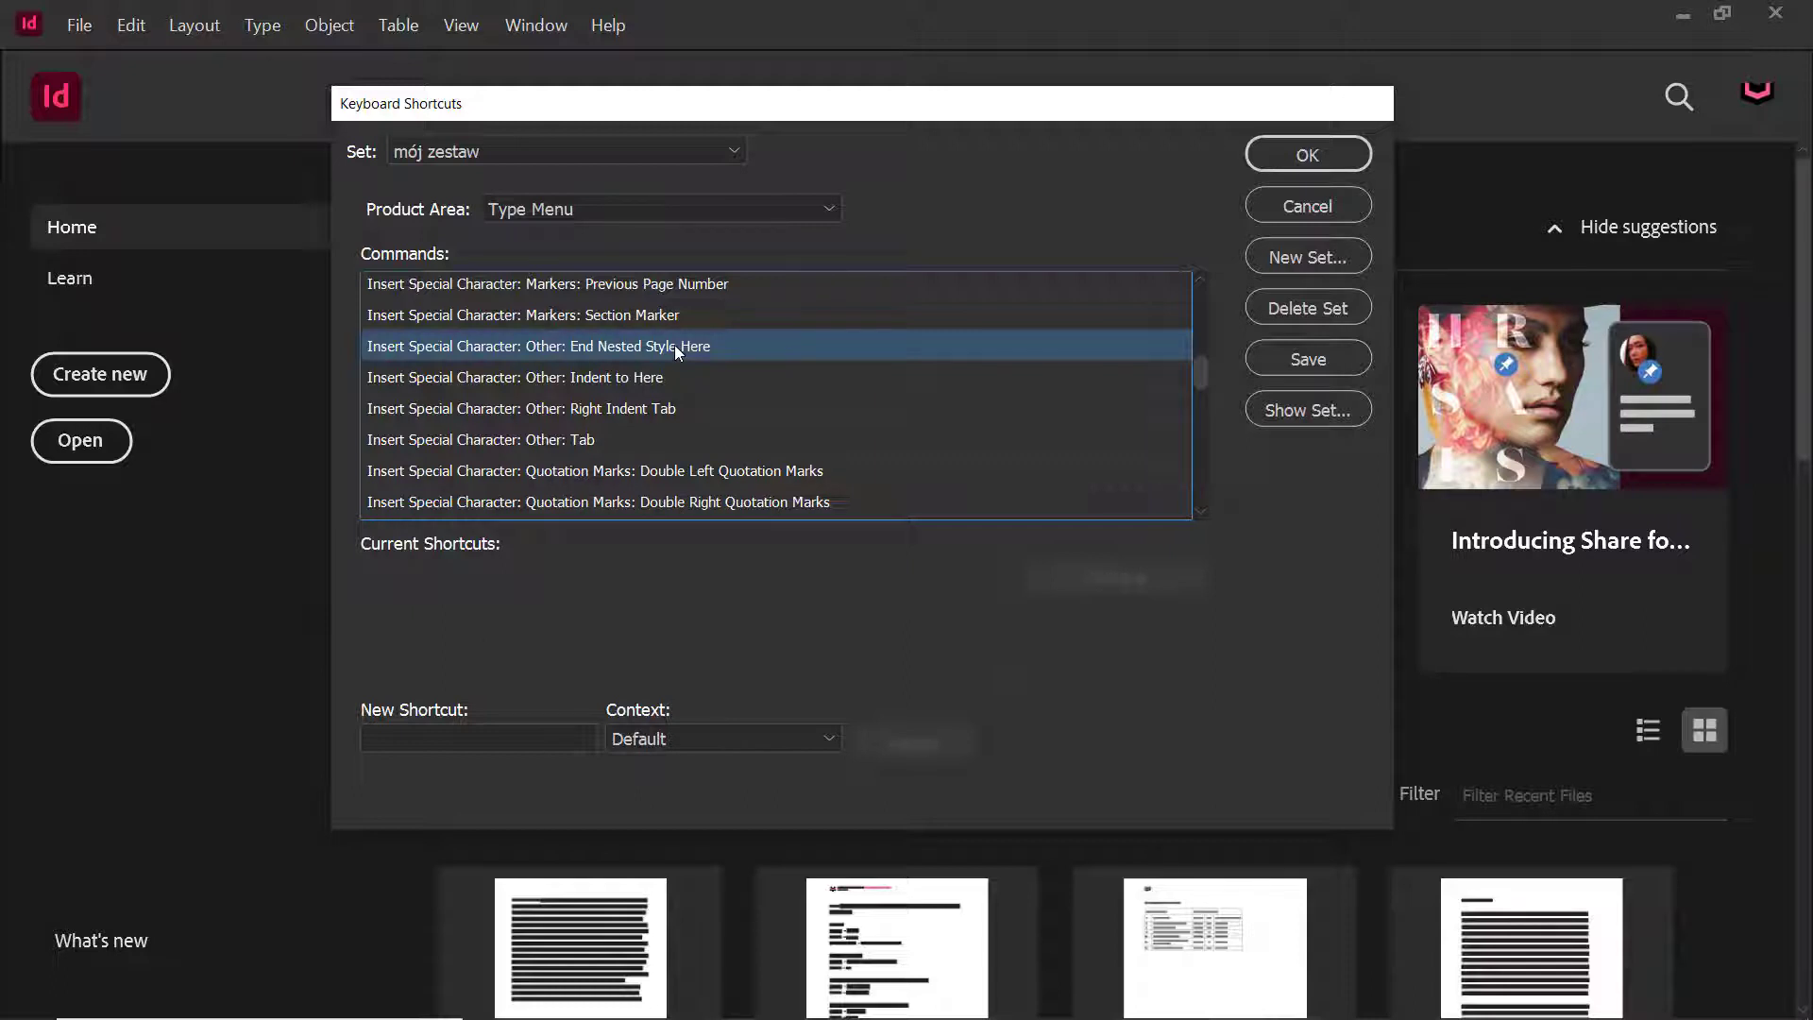
left_click(505, 740)
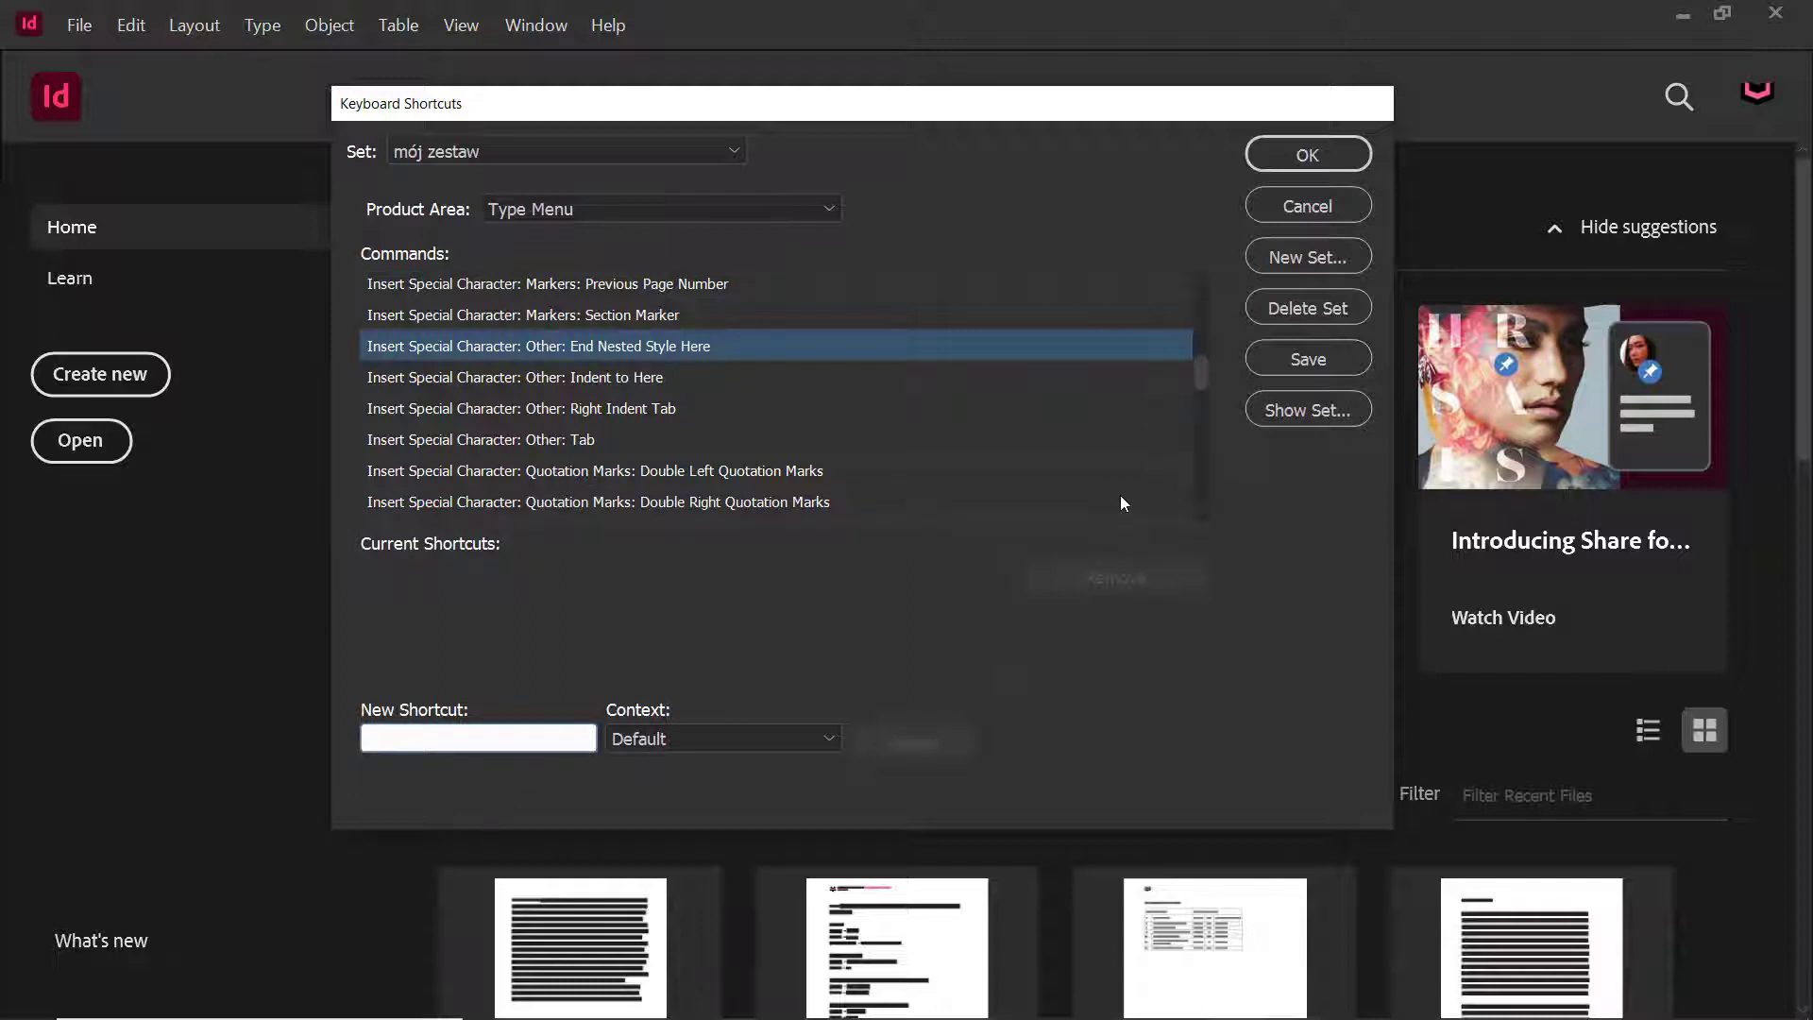
key("ctrl+alt+t")
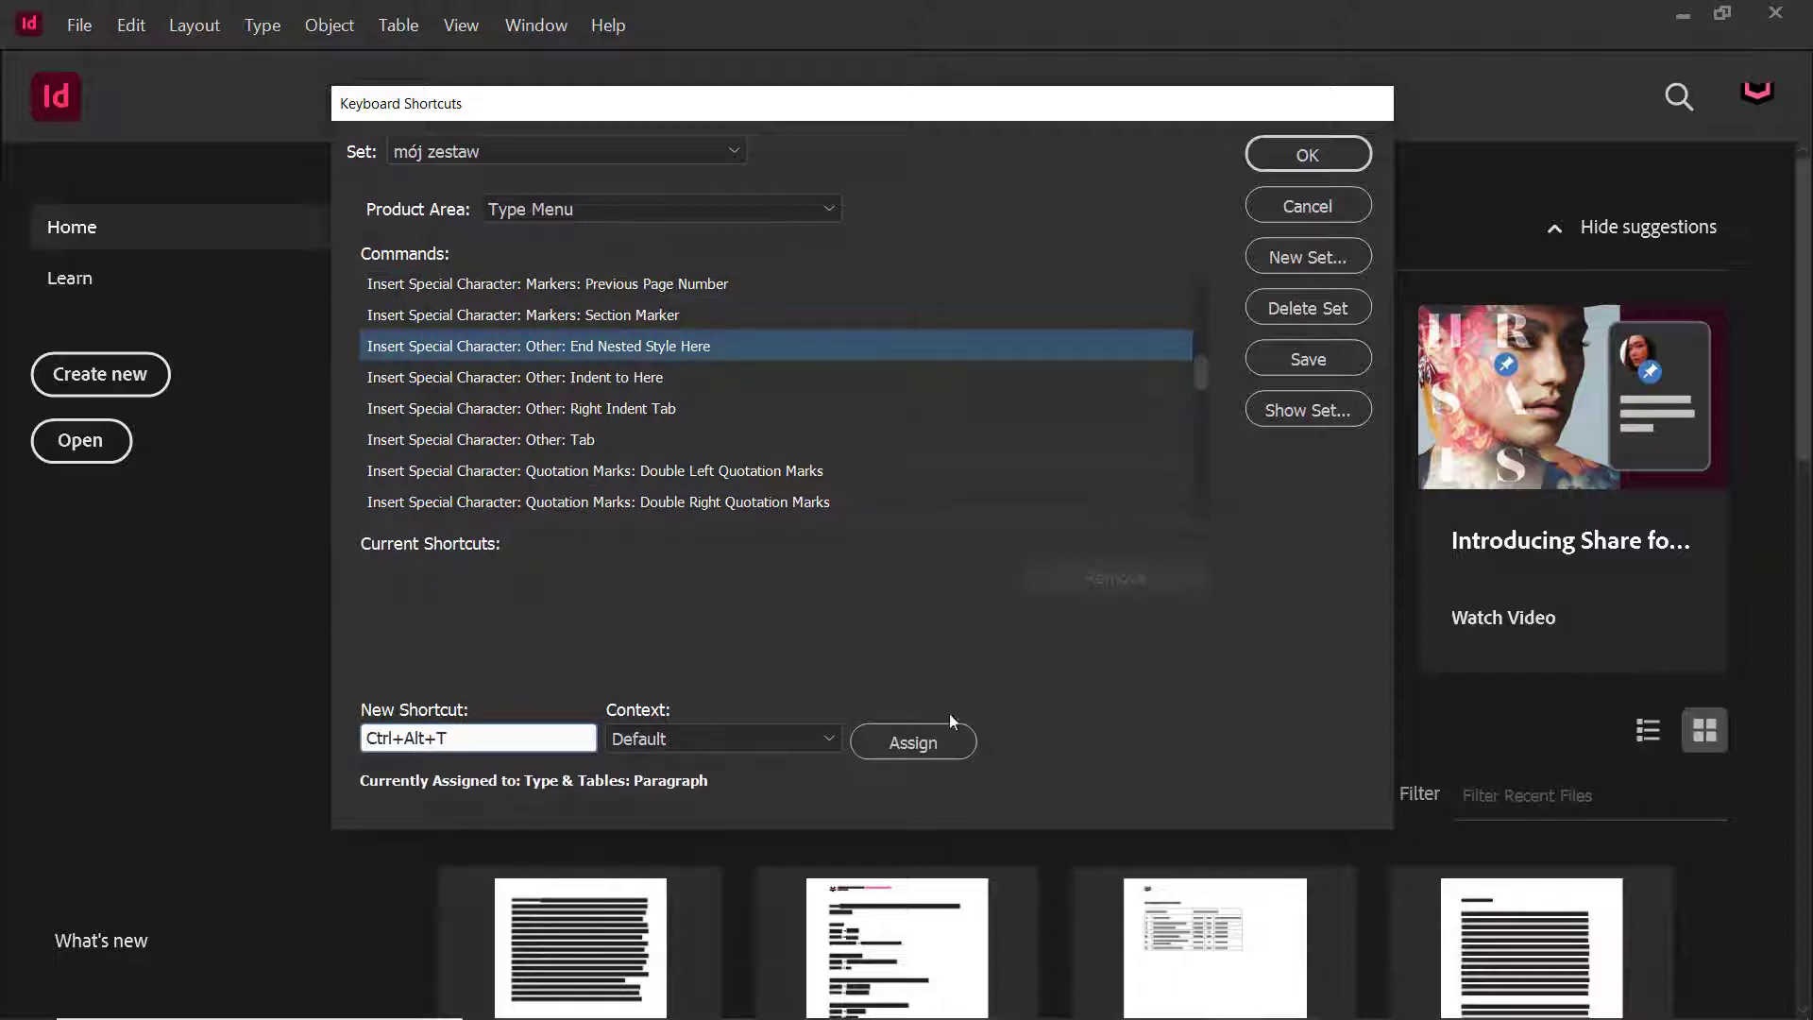
left_click(917, 742)
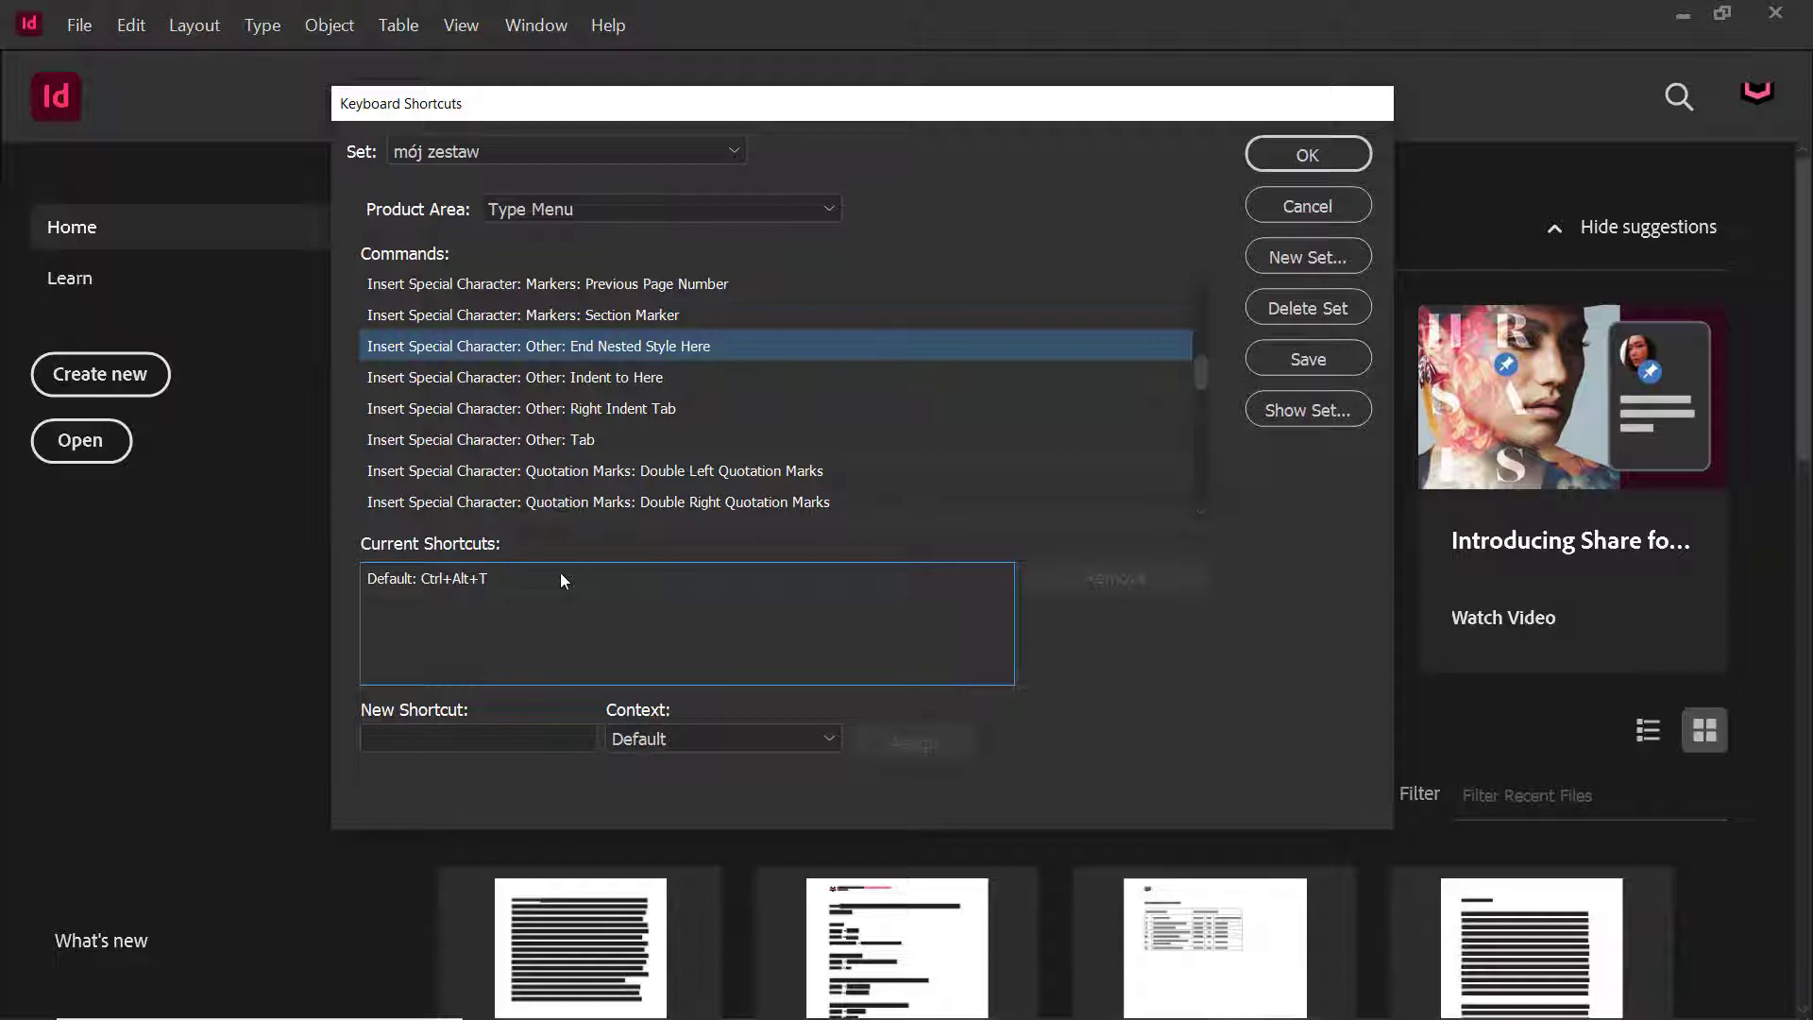
left_click(1306, 160)
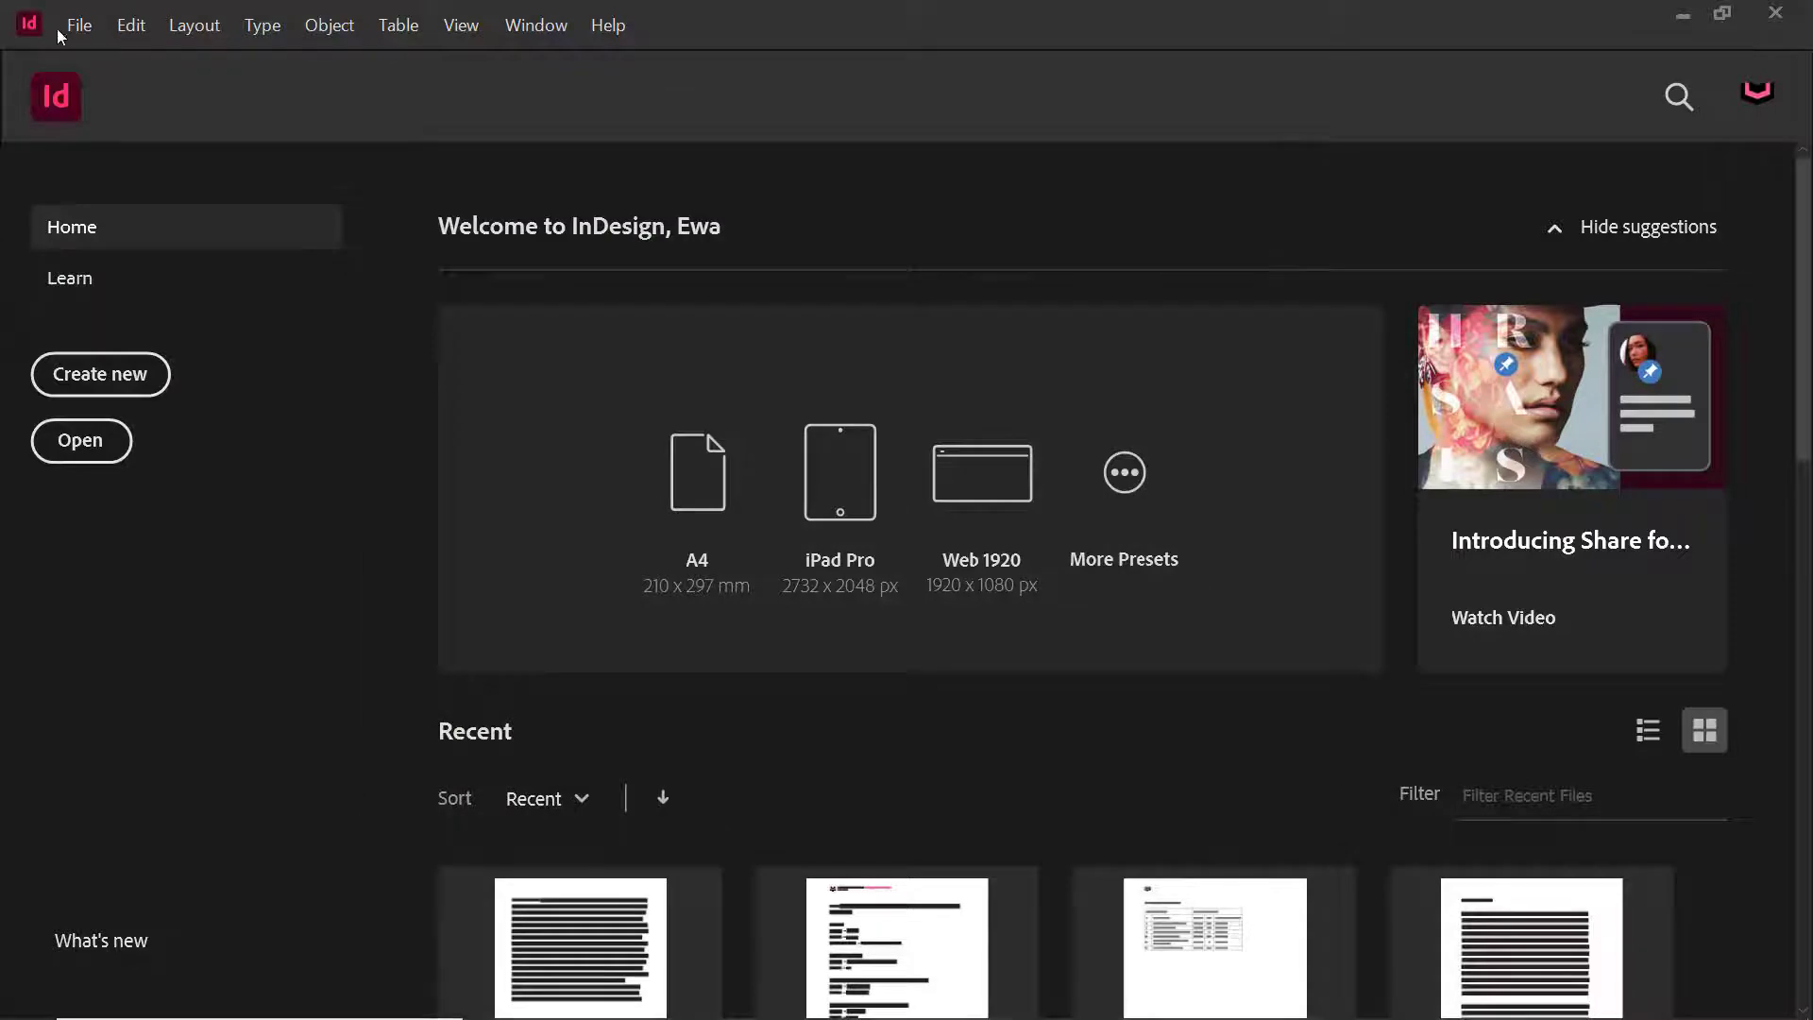
- Create a new document from the recent 140x210 preset with facing pages and 15 mm margins
left_click(66, 26)
mouse_move(110, 49)
left_click(485, 52)
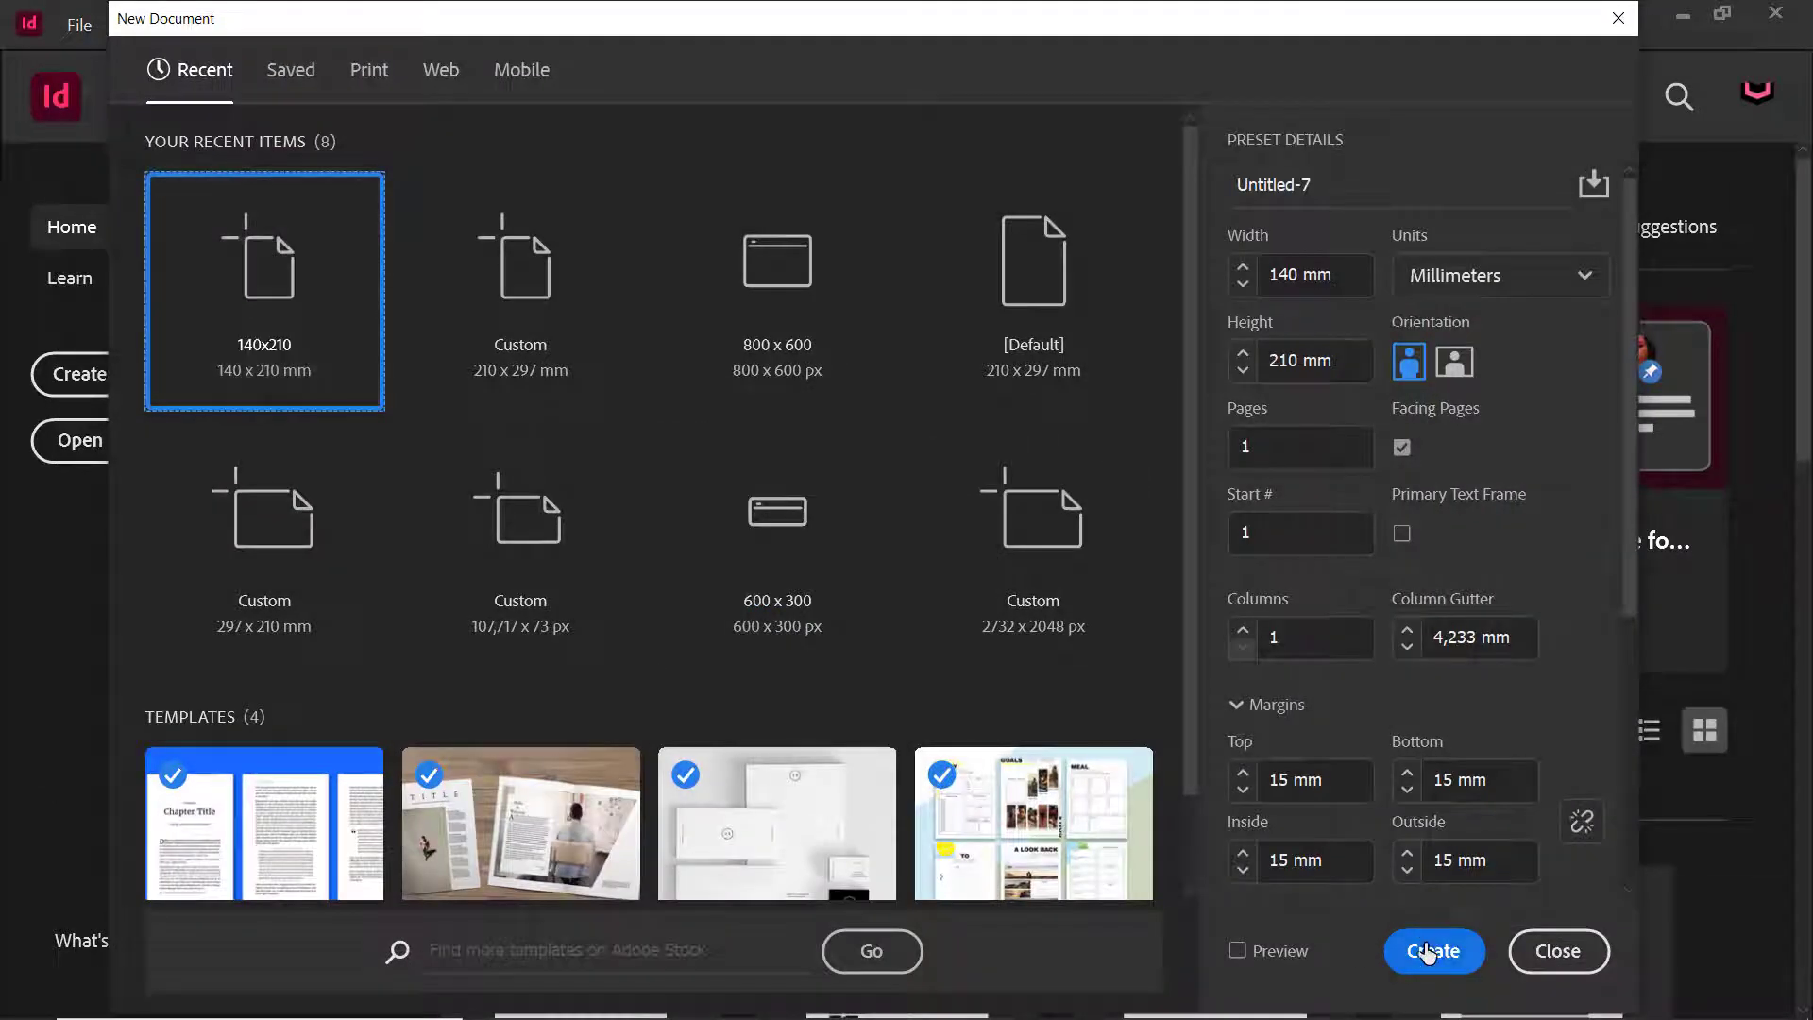
left_click(1428, 951)
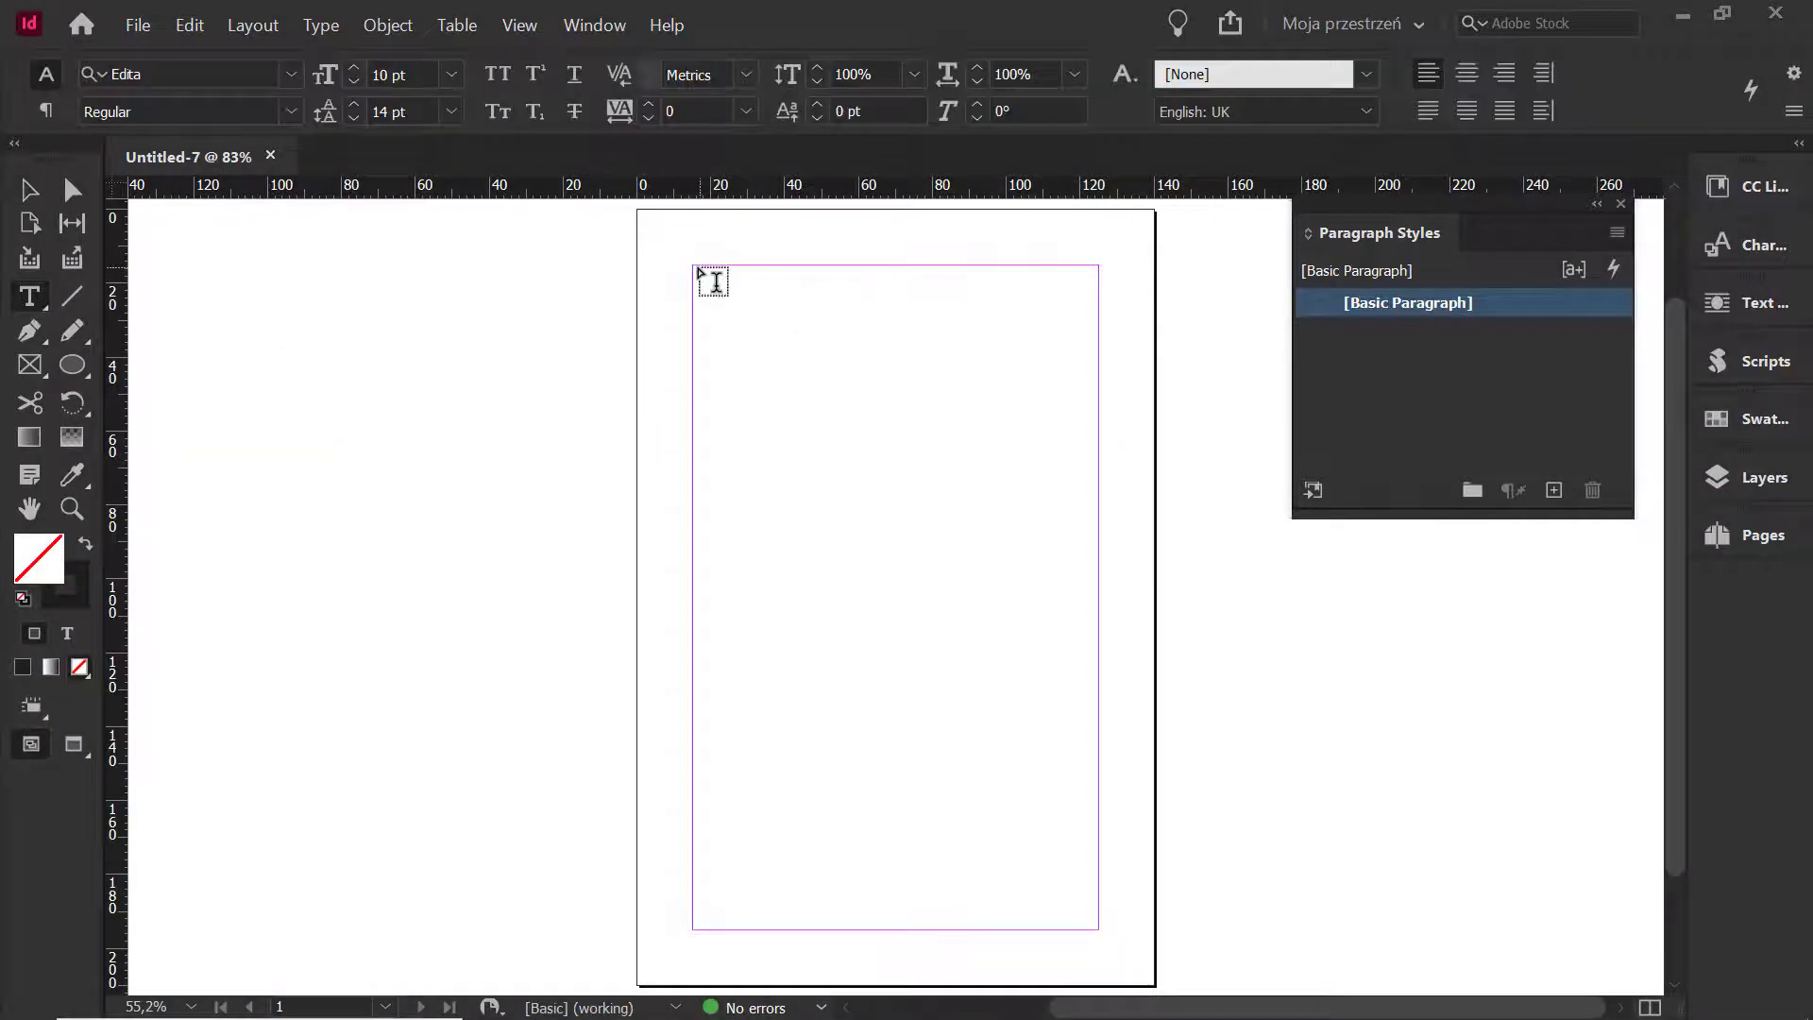
- Draw a text frame across the full width between the margins in the page's upper half and fill it with placeholder text
left_click_drag(695, 266, 1098, 587)
right_click(876, 393)
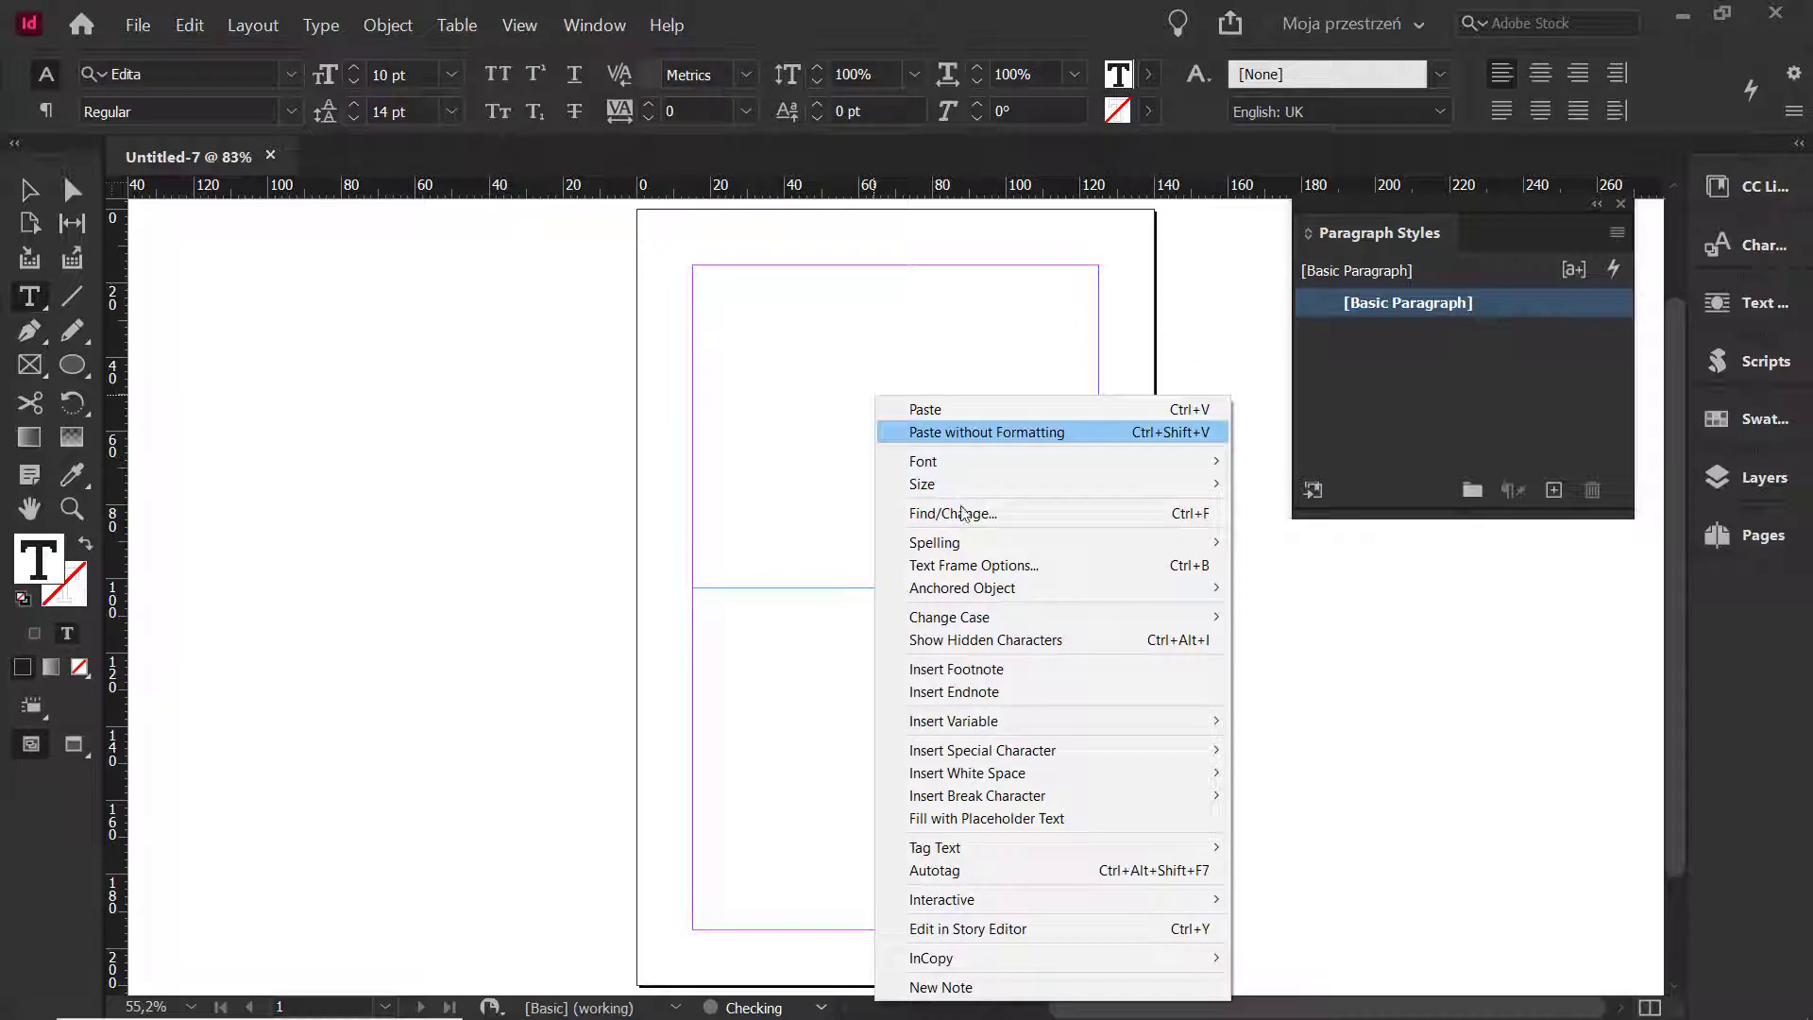
left_click(1053, 816)
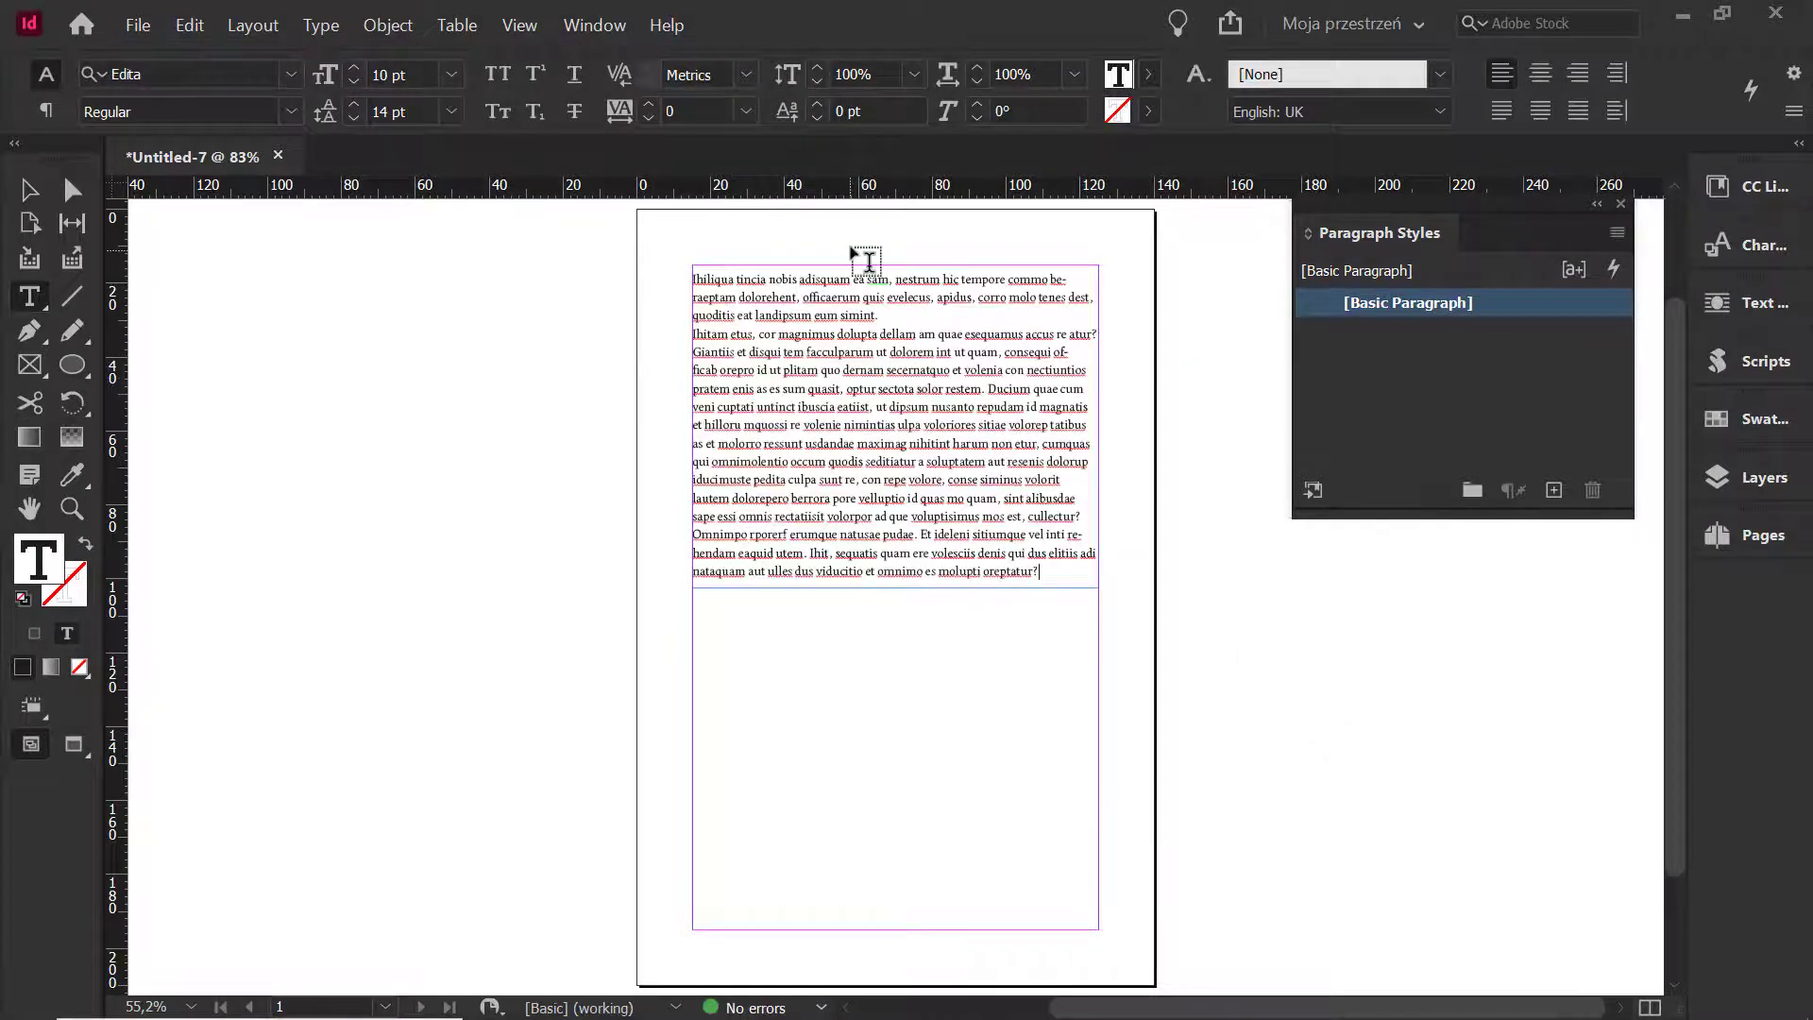
- Check the Basic Character Formats of the [Basic Paragraph] style, including its font, size and leading
scroll(862, 283, "up", 2)
left_click(673, 371)
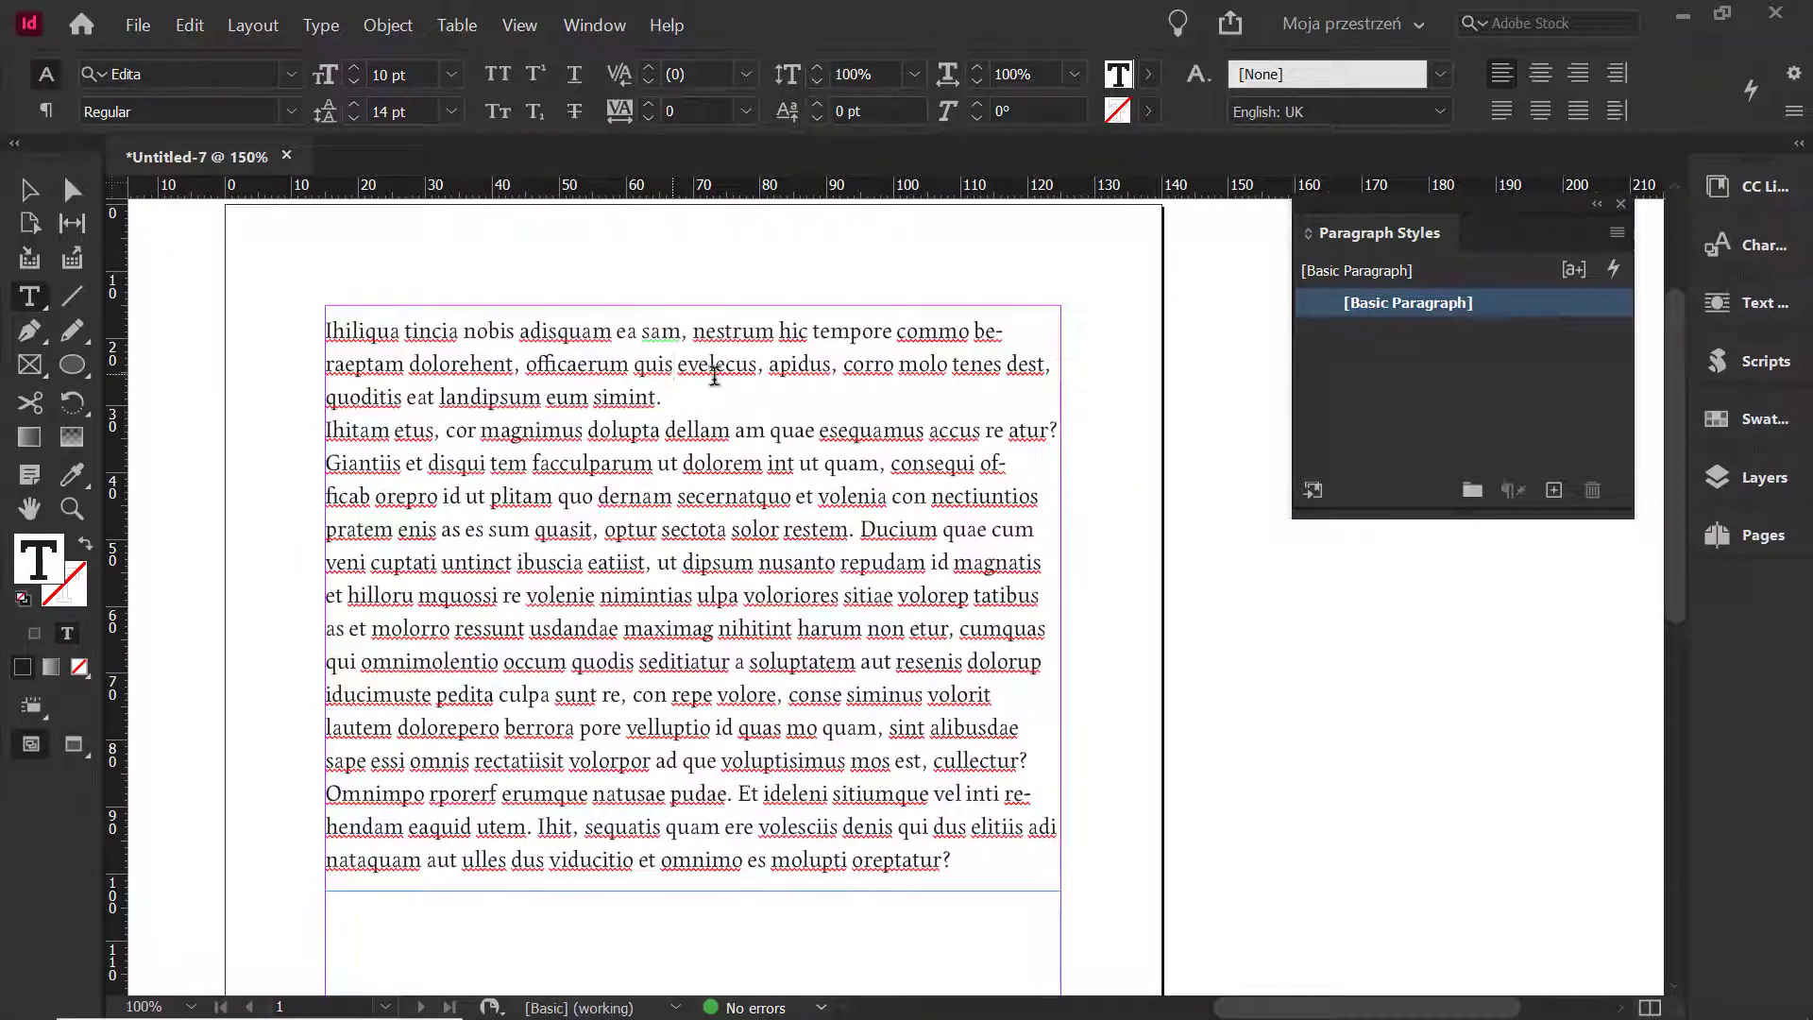
double_click(1501, 306)
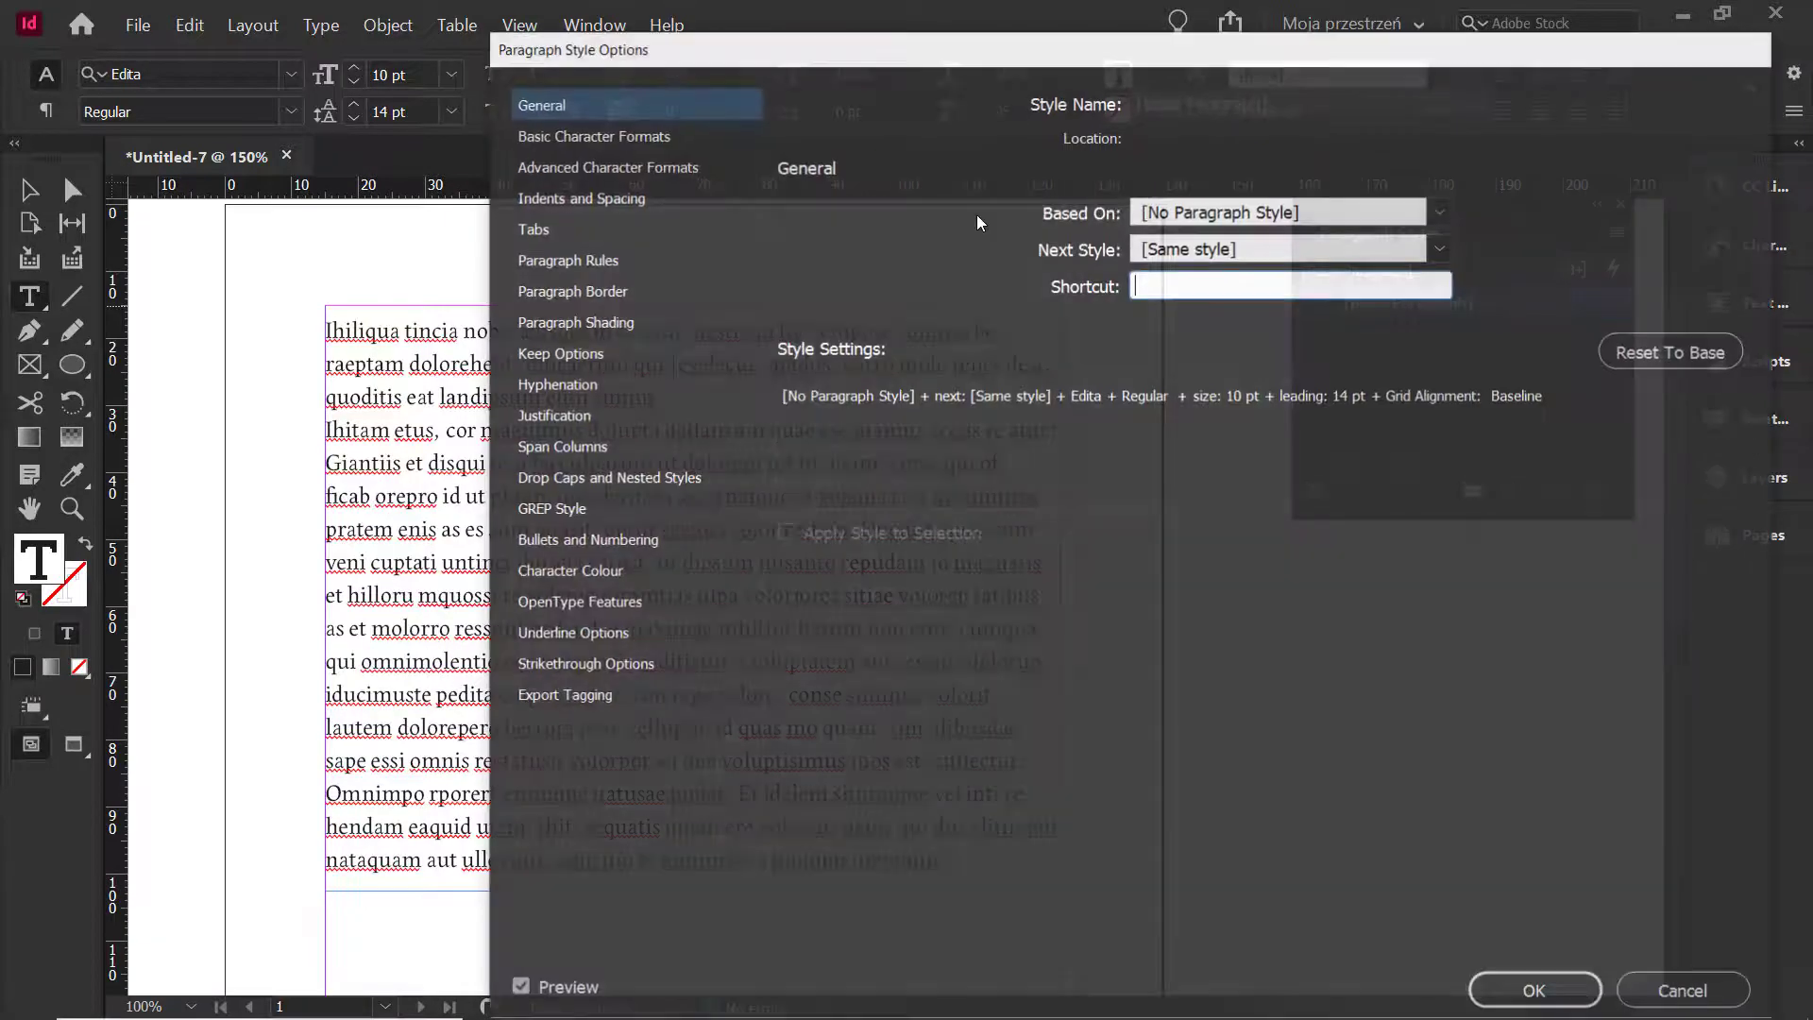
key("Tab")
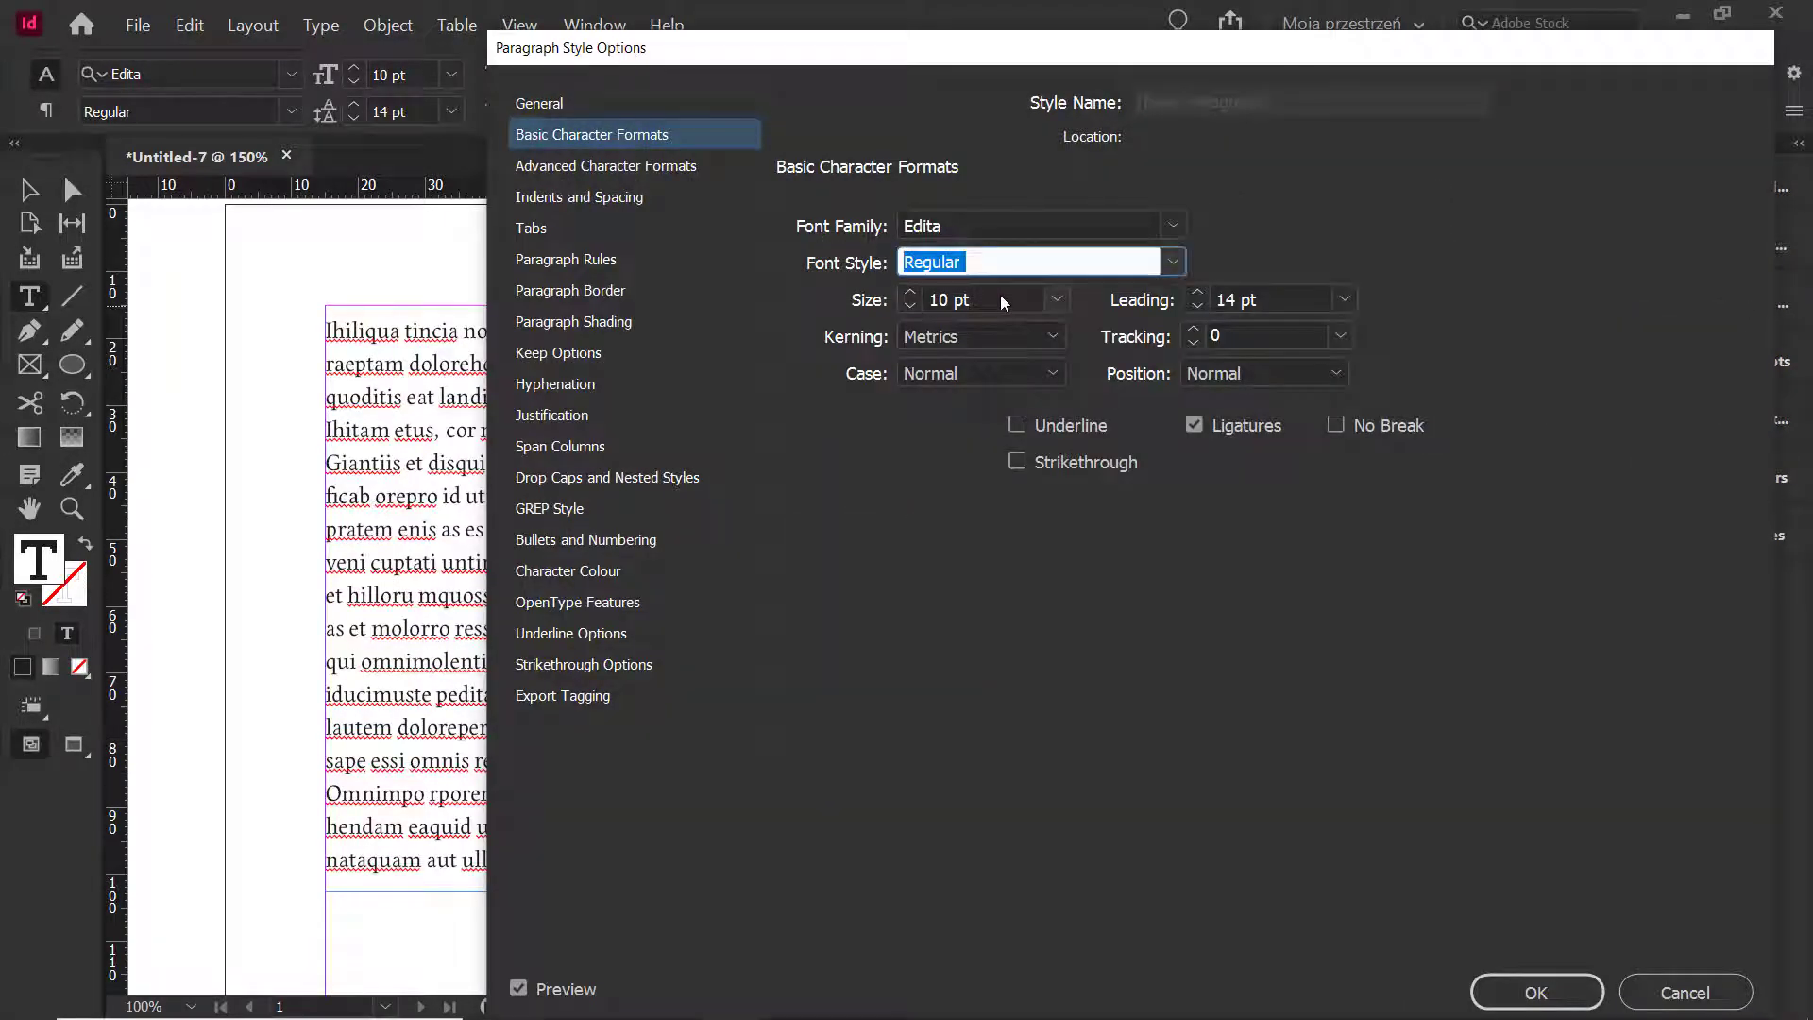
left_click(1549, 992)
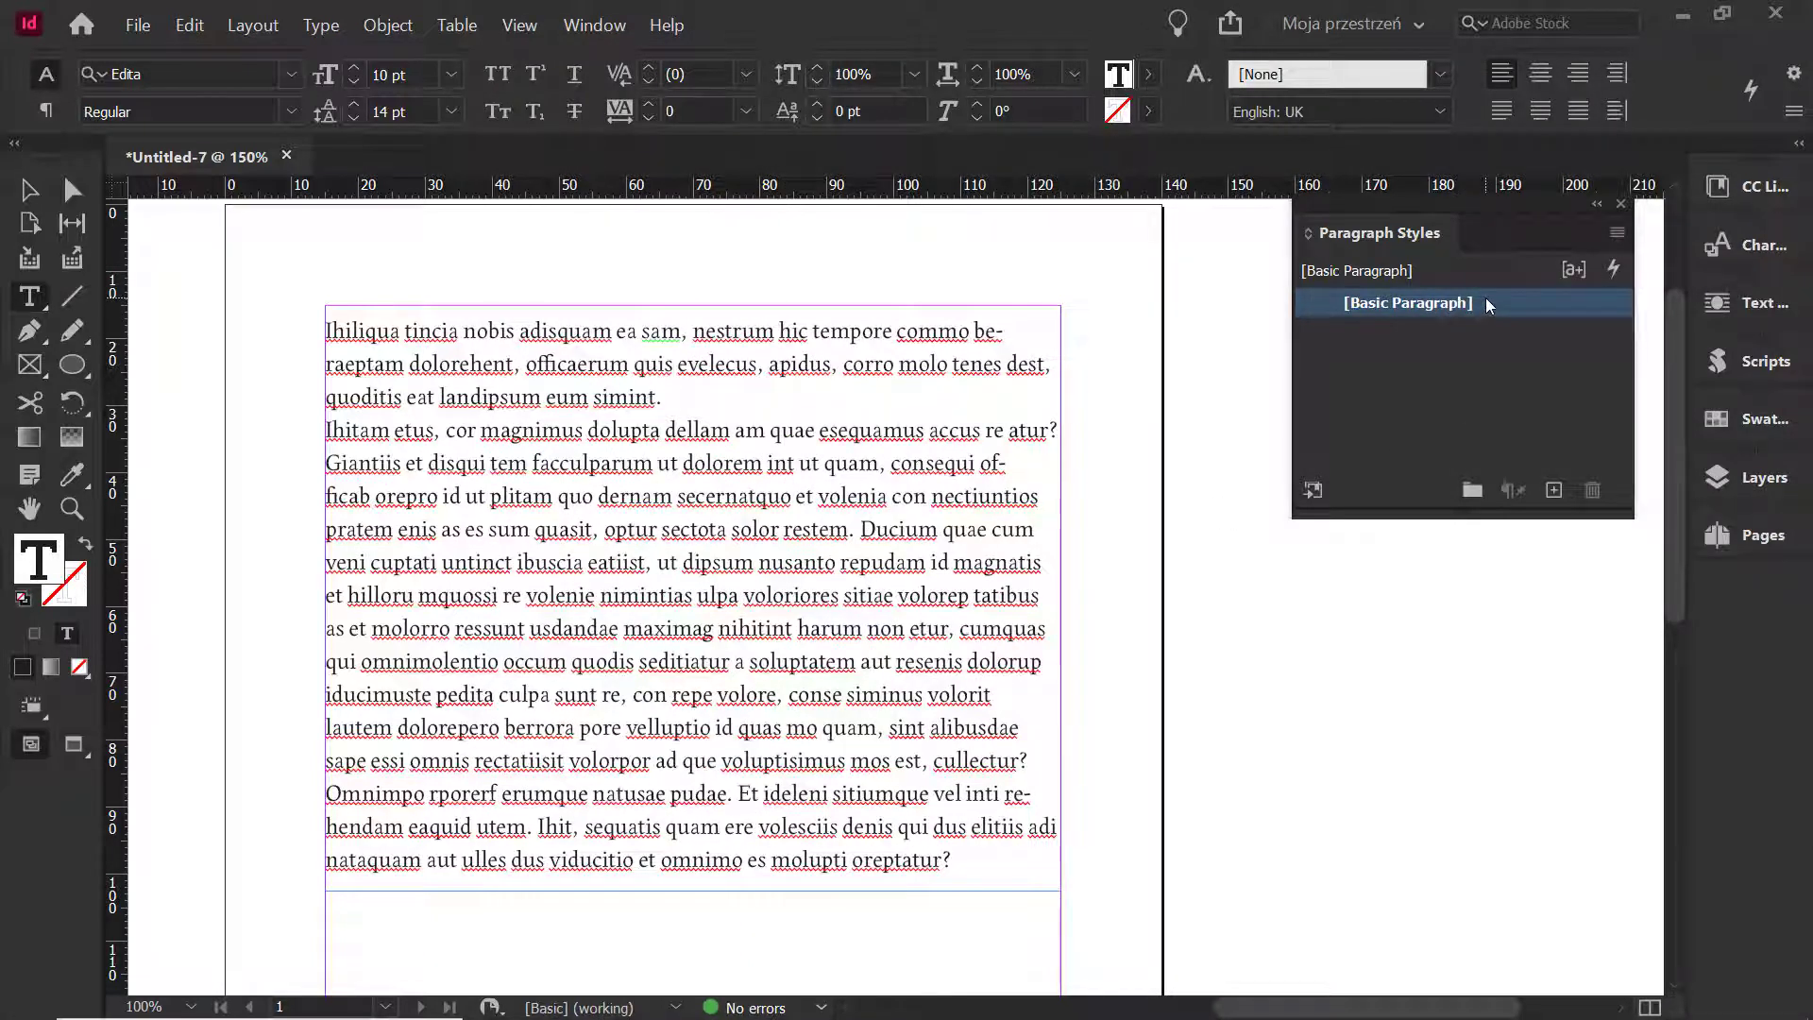
- Show the hidden characters in the placeholder text at 400% magnification
key("ctrl+4")
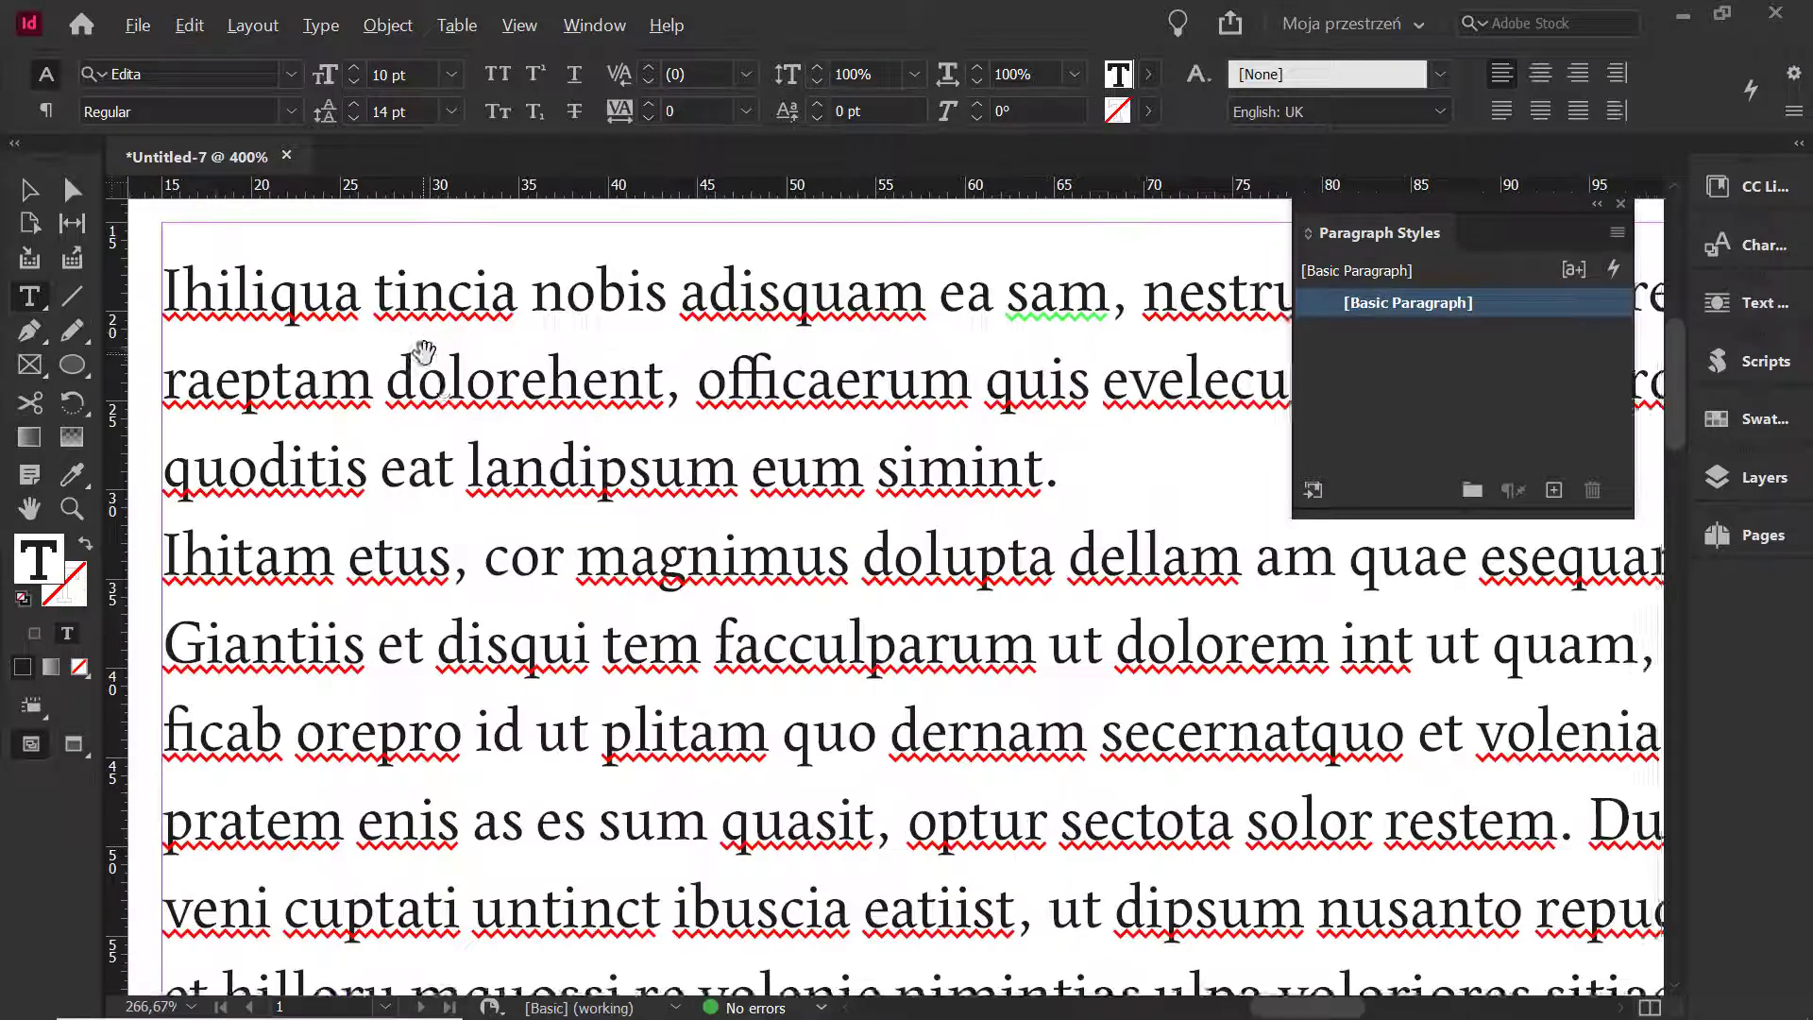
left_click(321, 25)
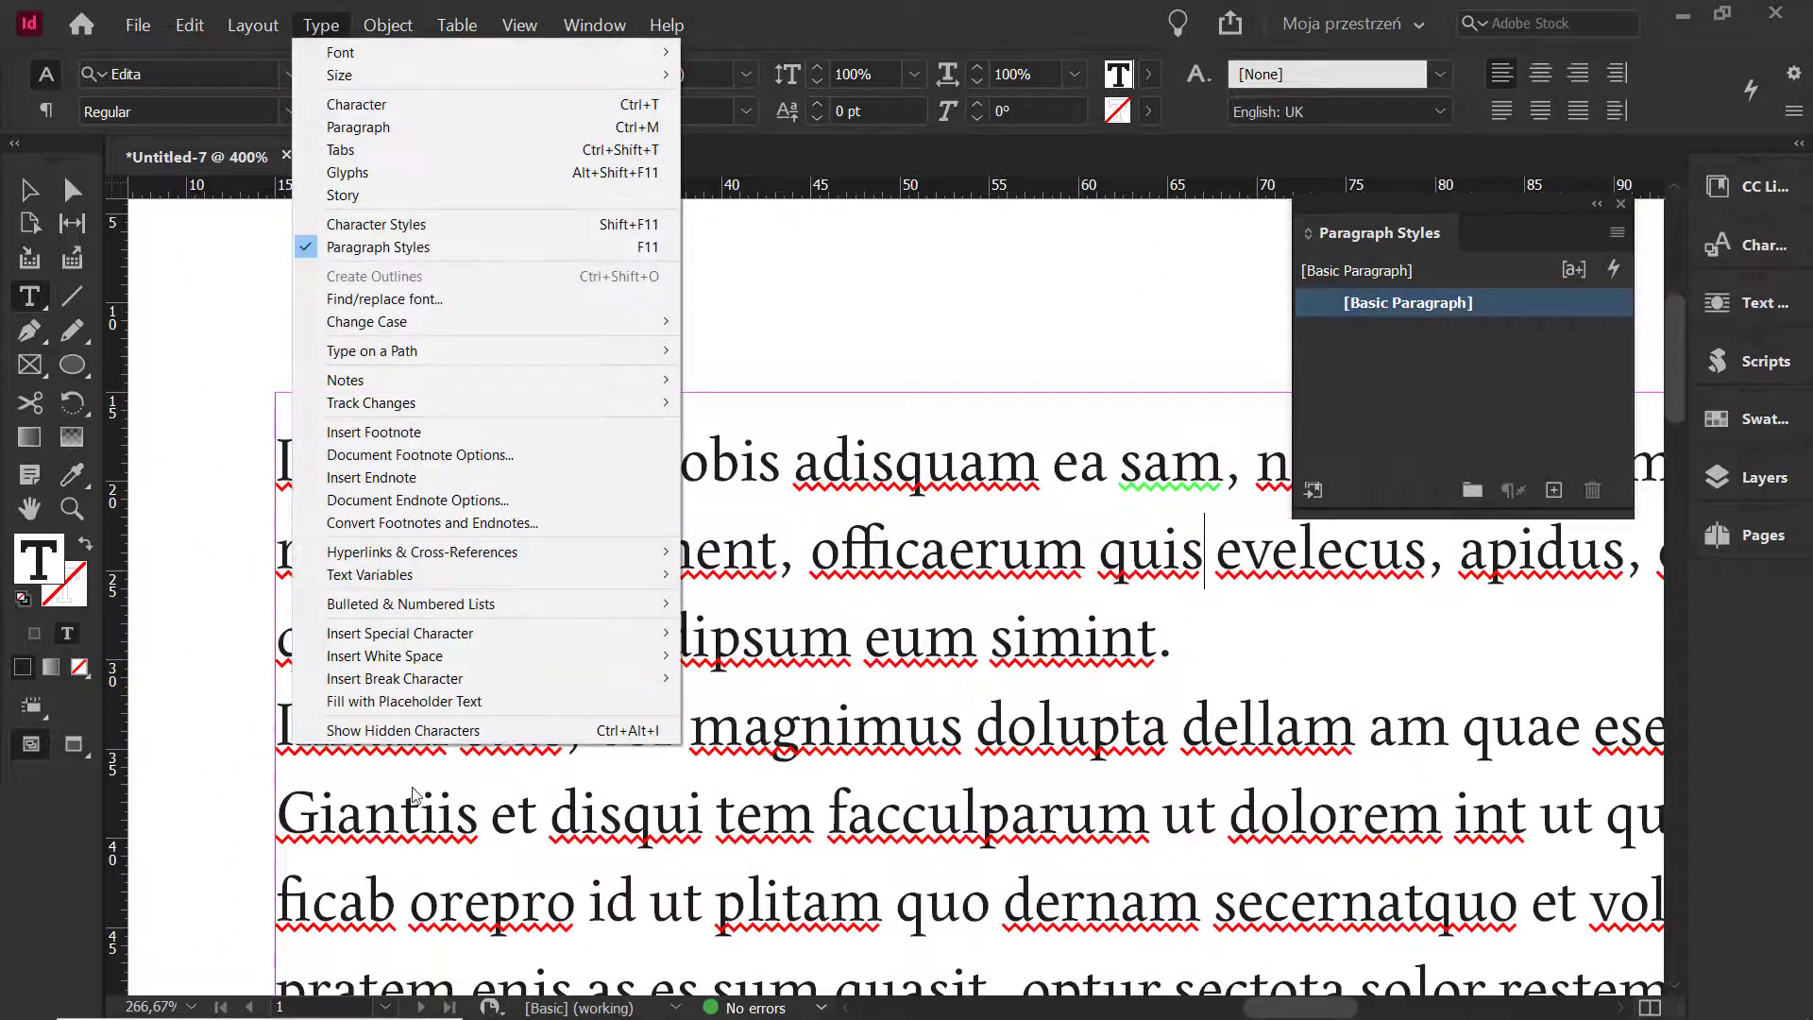
left_click(408, 735)
- Insert an en dash directly before the word "nobis" in the first line using the custom shortcut Ctrl+Alt+N
left_click_drag(797, 721, 698, 588)
left_click(546, 326)
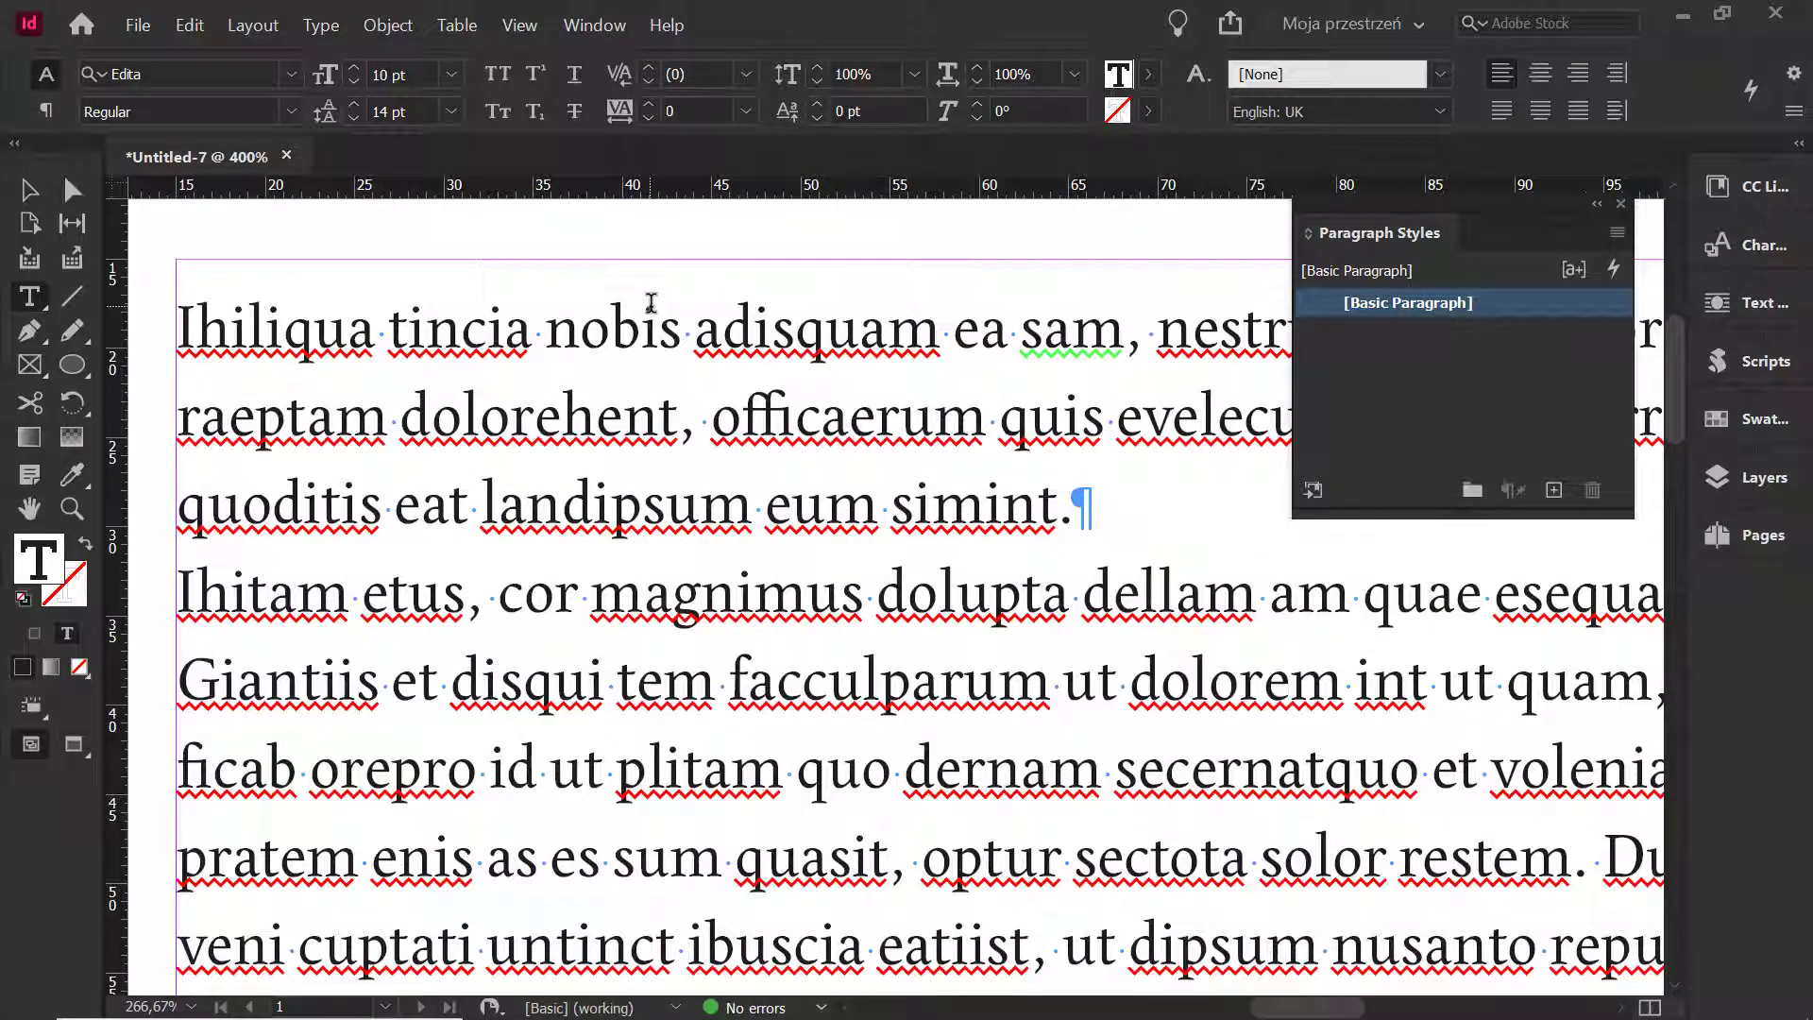
key("ctrl+alt+n")
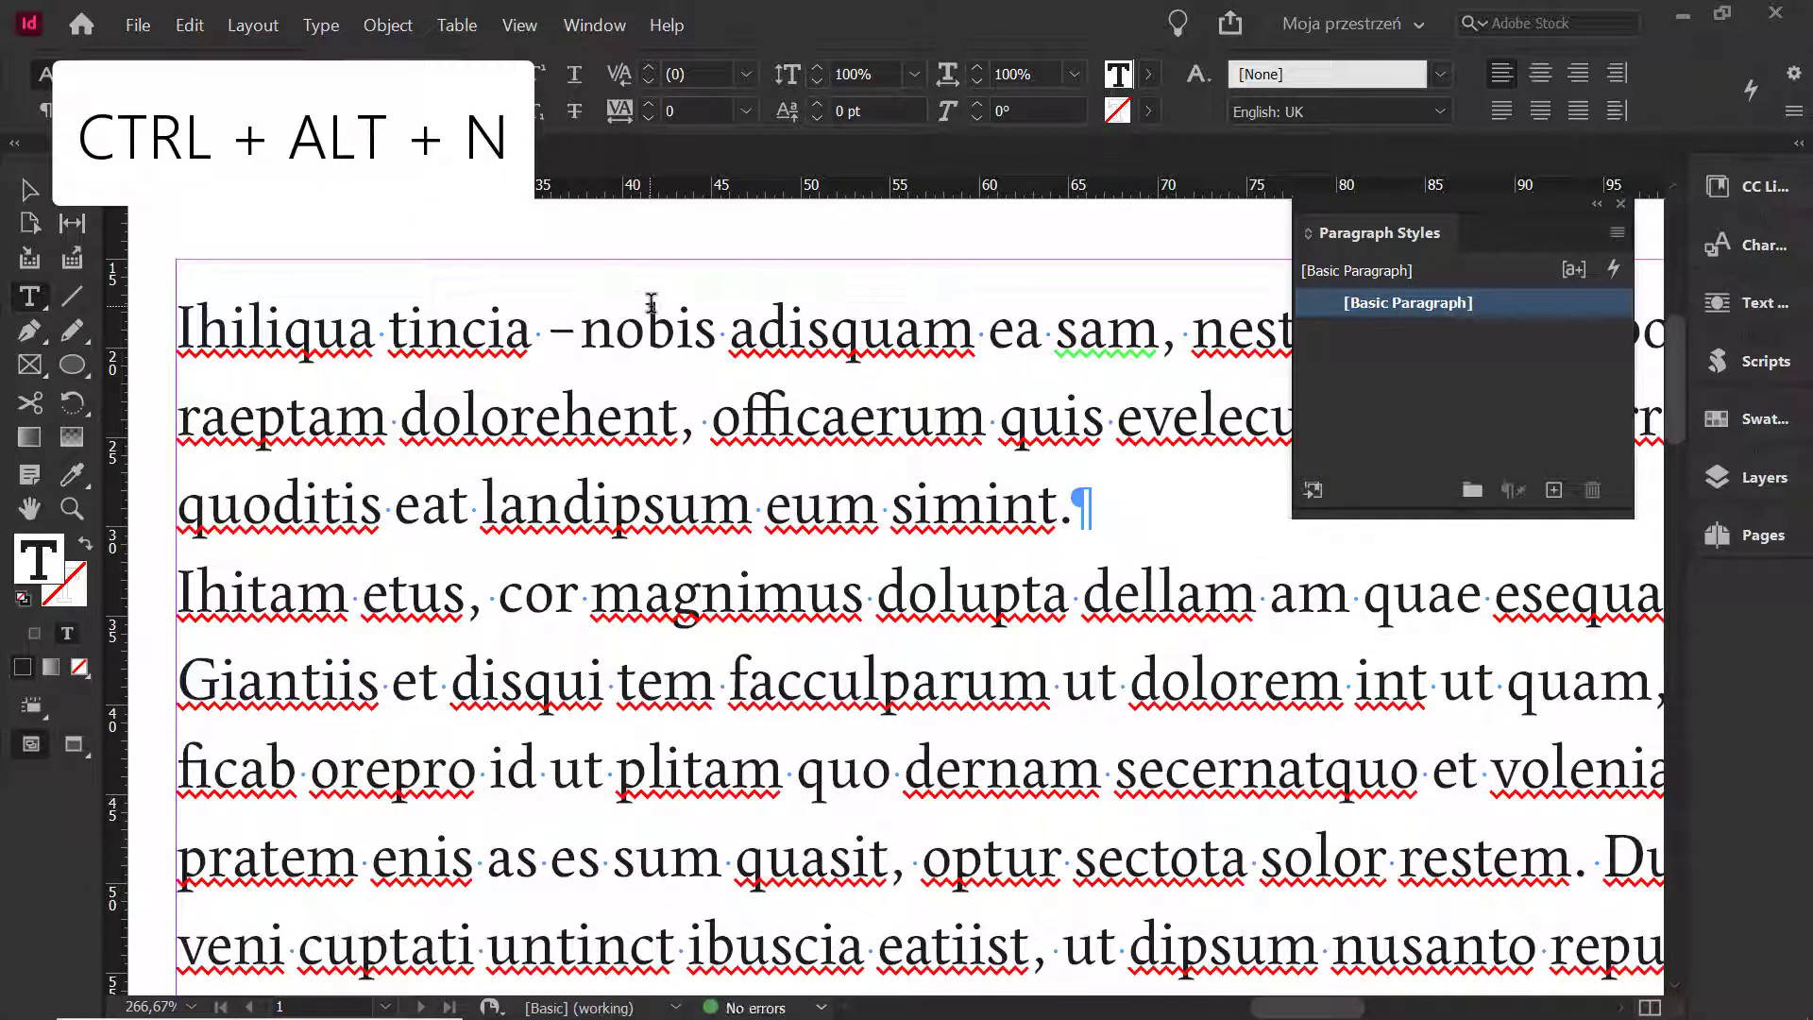
- Insert a spaced em dash between the en dash and the word "nobis" in the first line using the custom shortcut
left_click(566, 326)
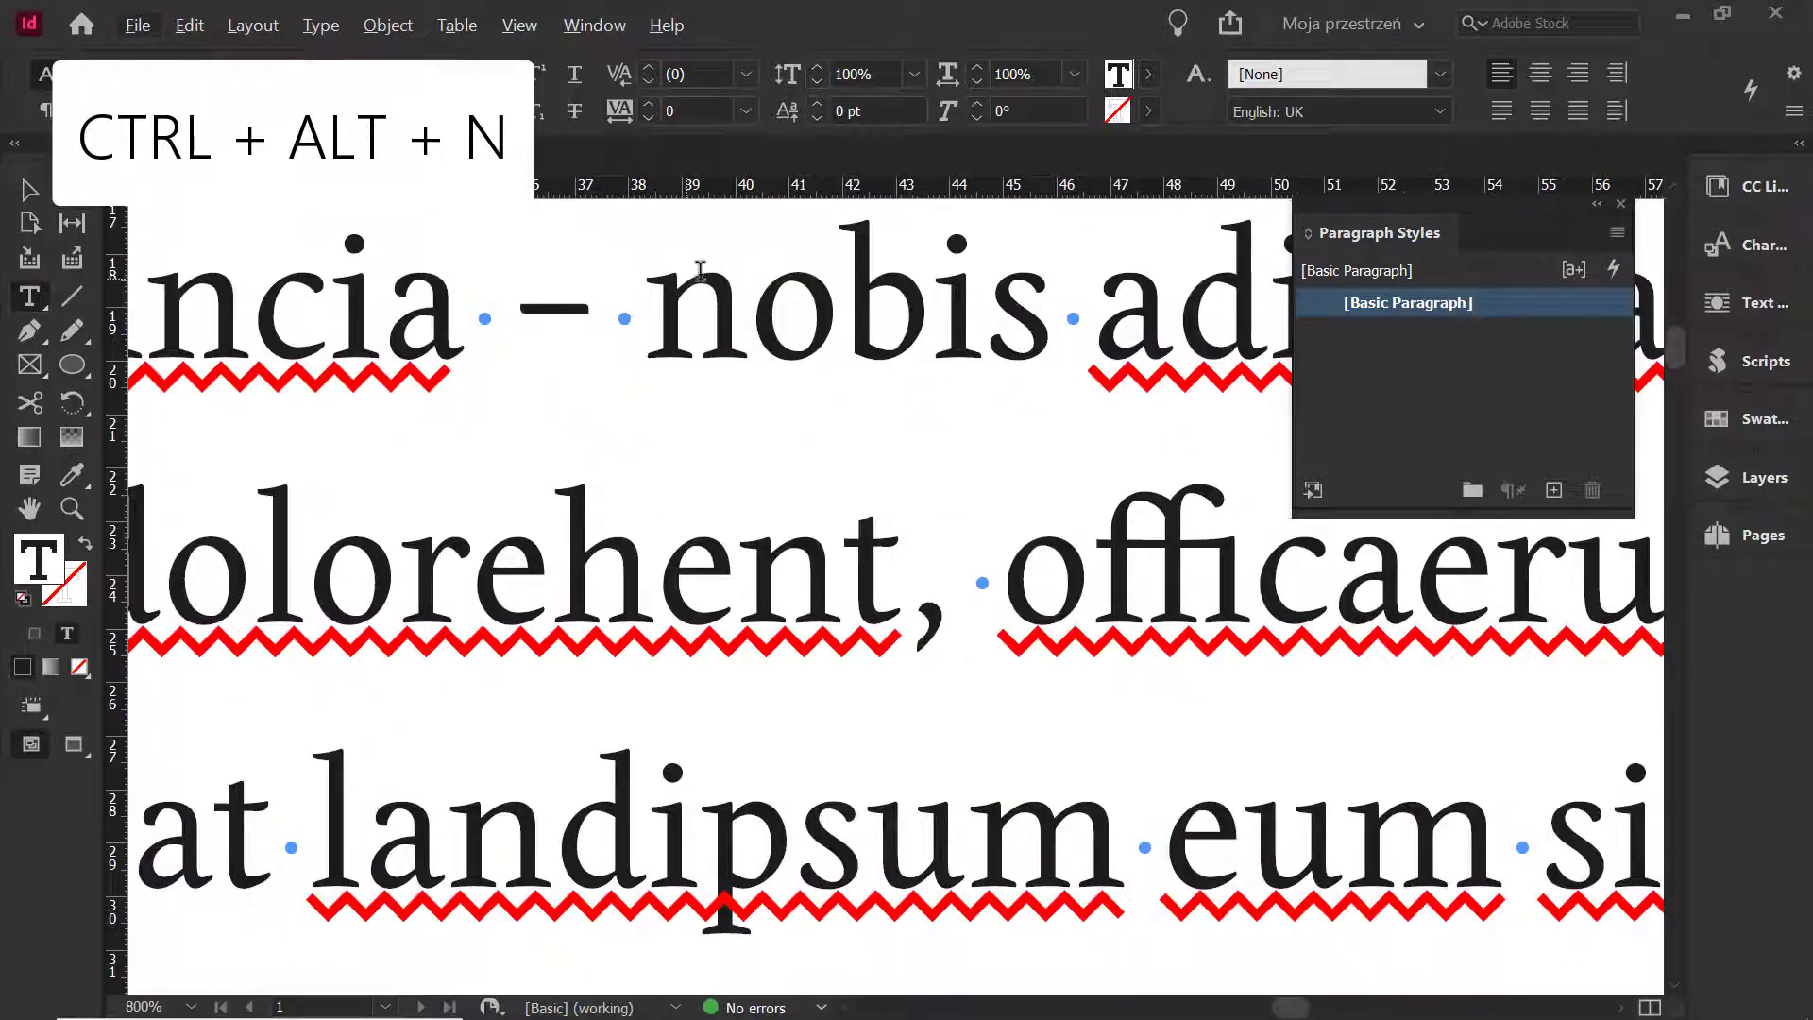
key("ctrl+alt+m")
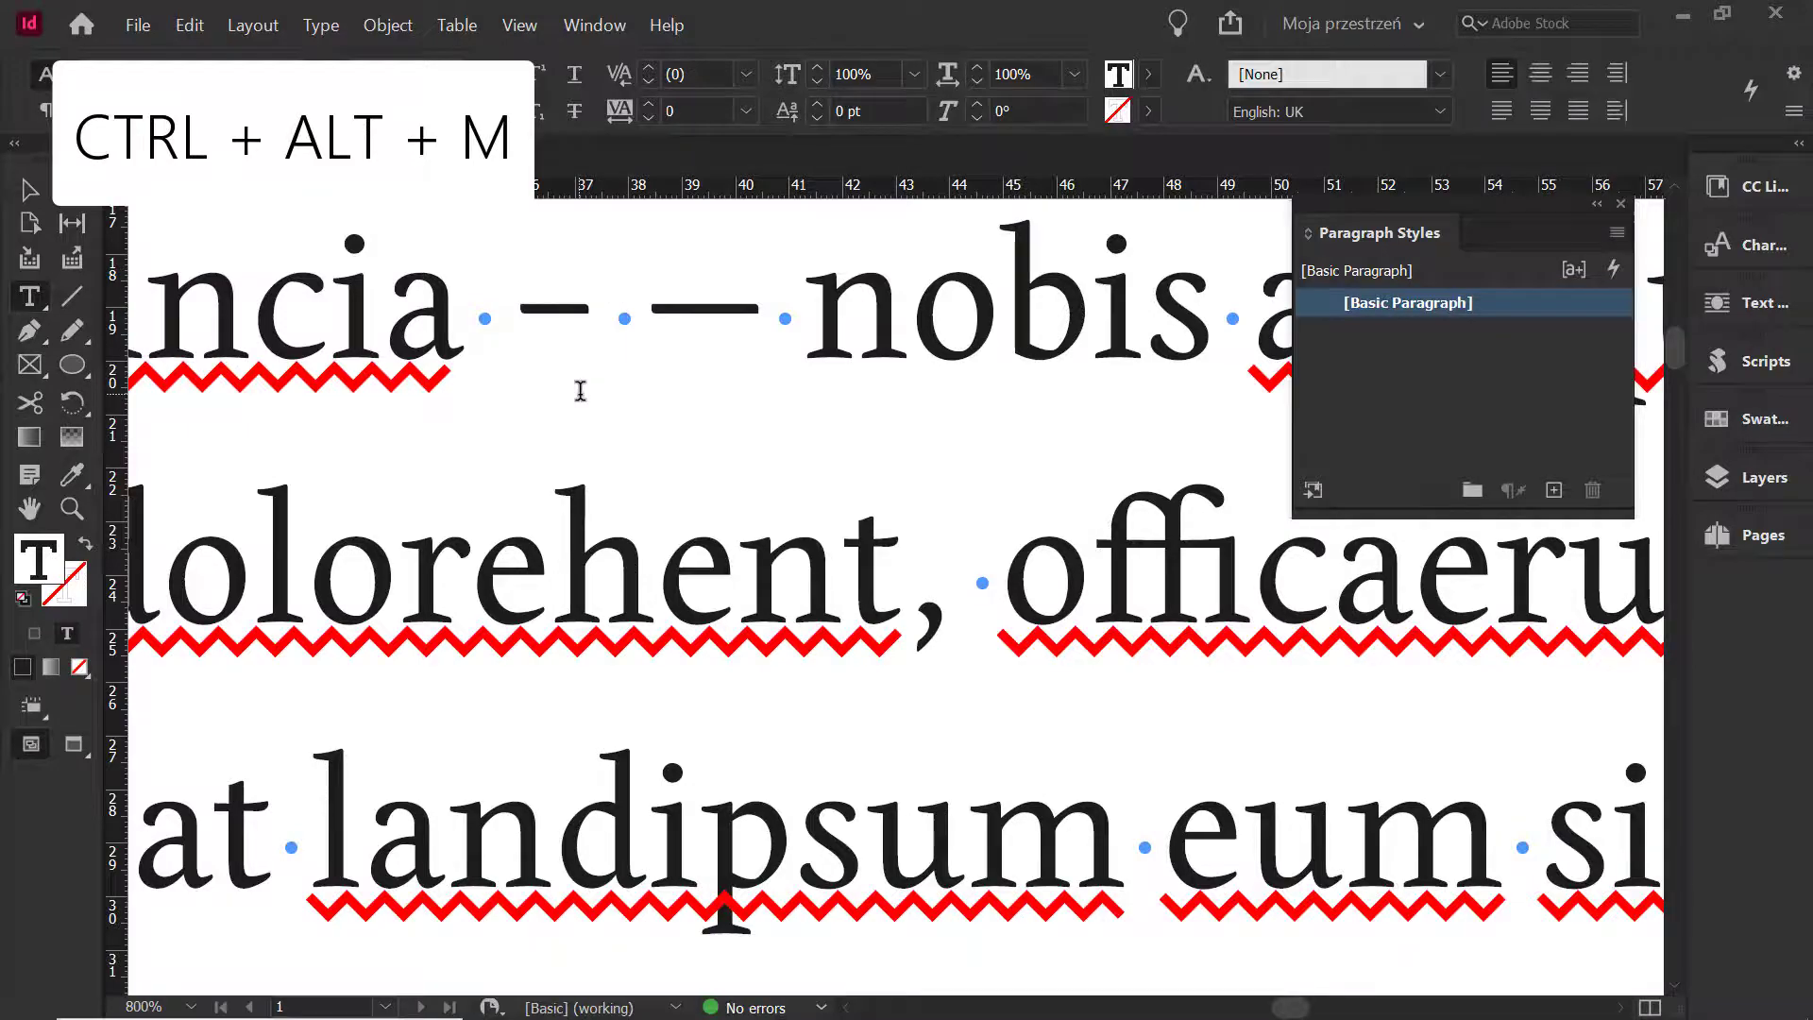
scroll(722, 366, "down", 5)
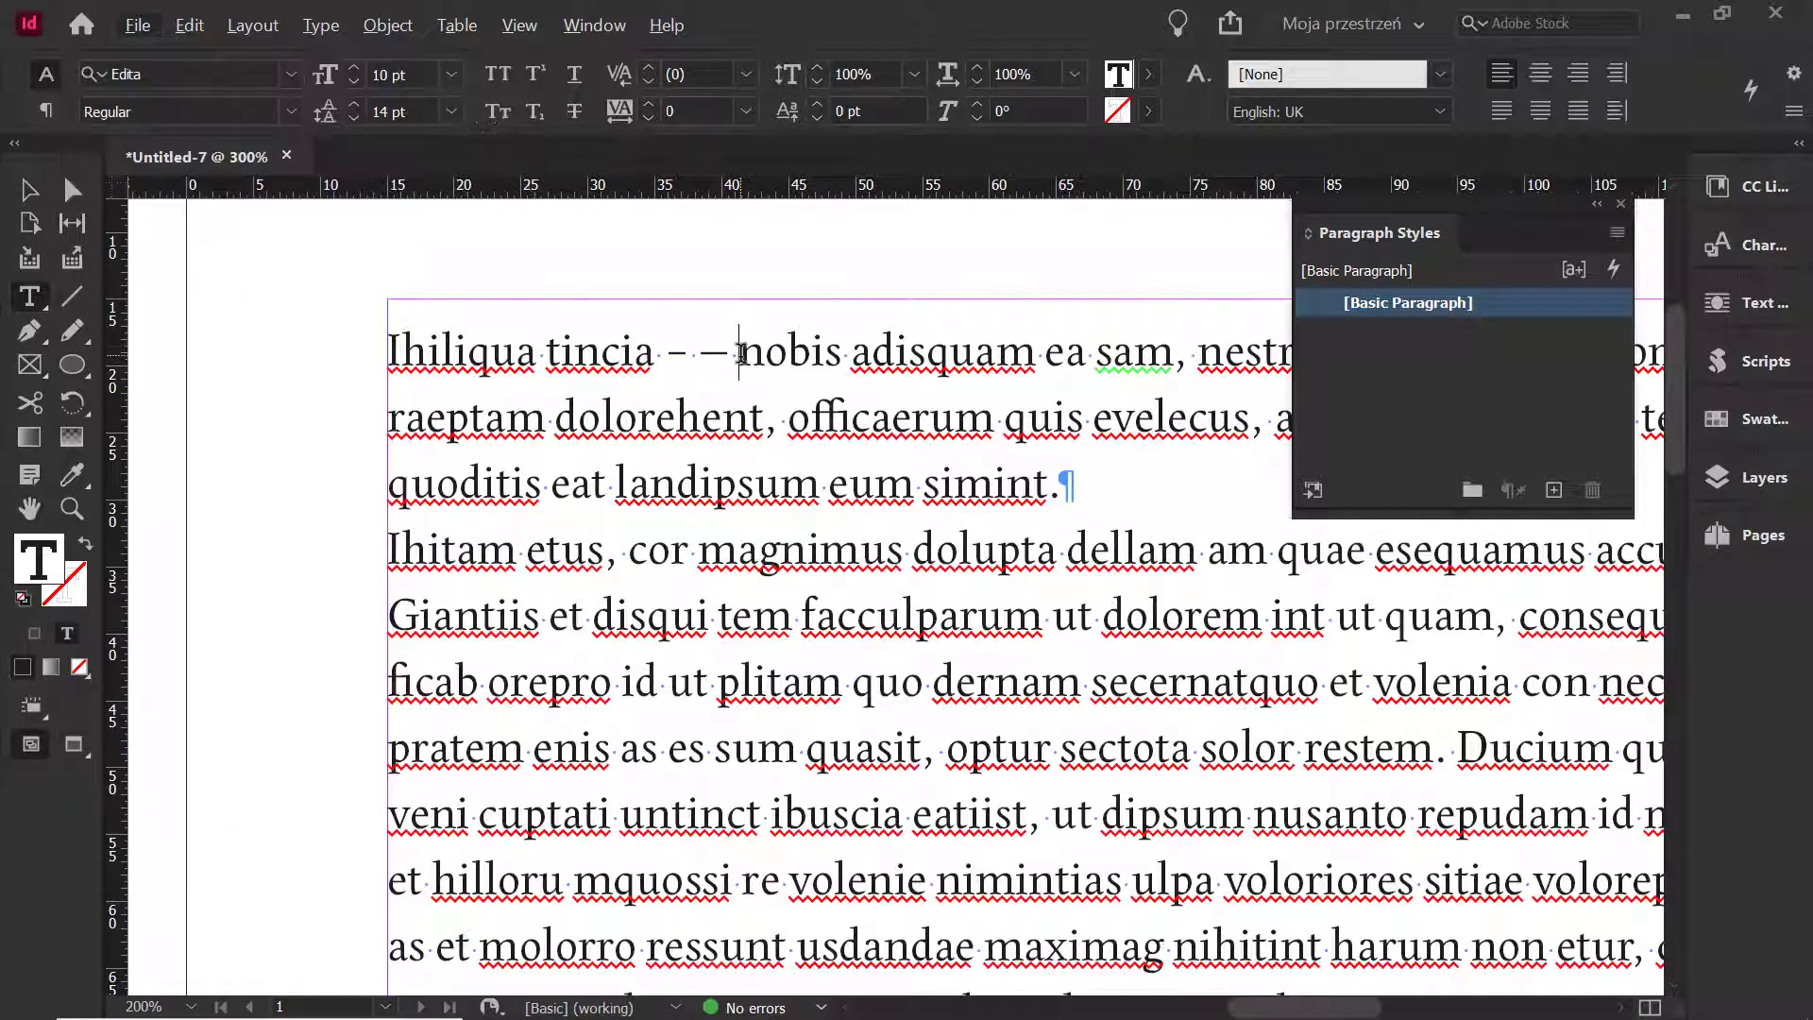
left_click_drag(740, 352, 666, 352)
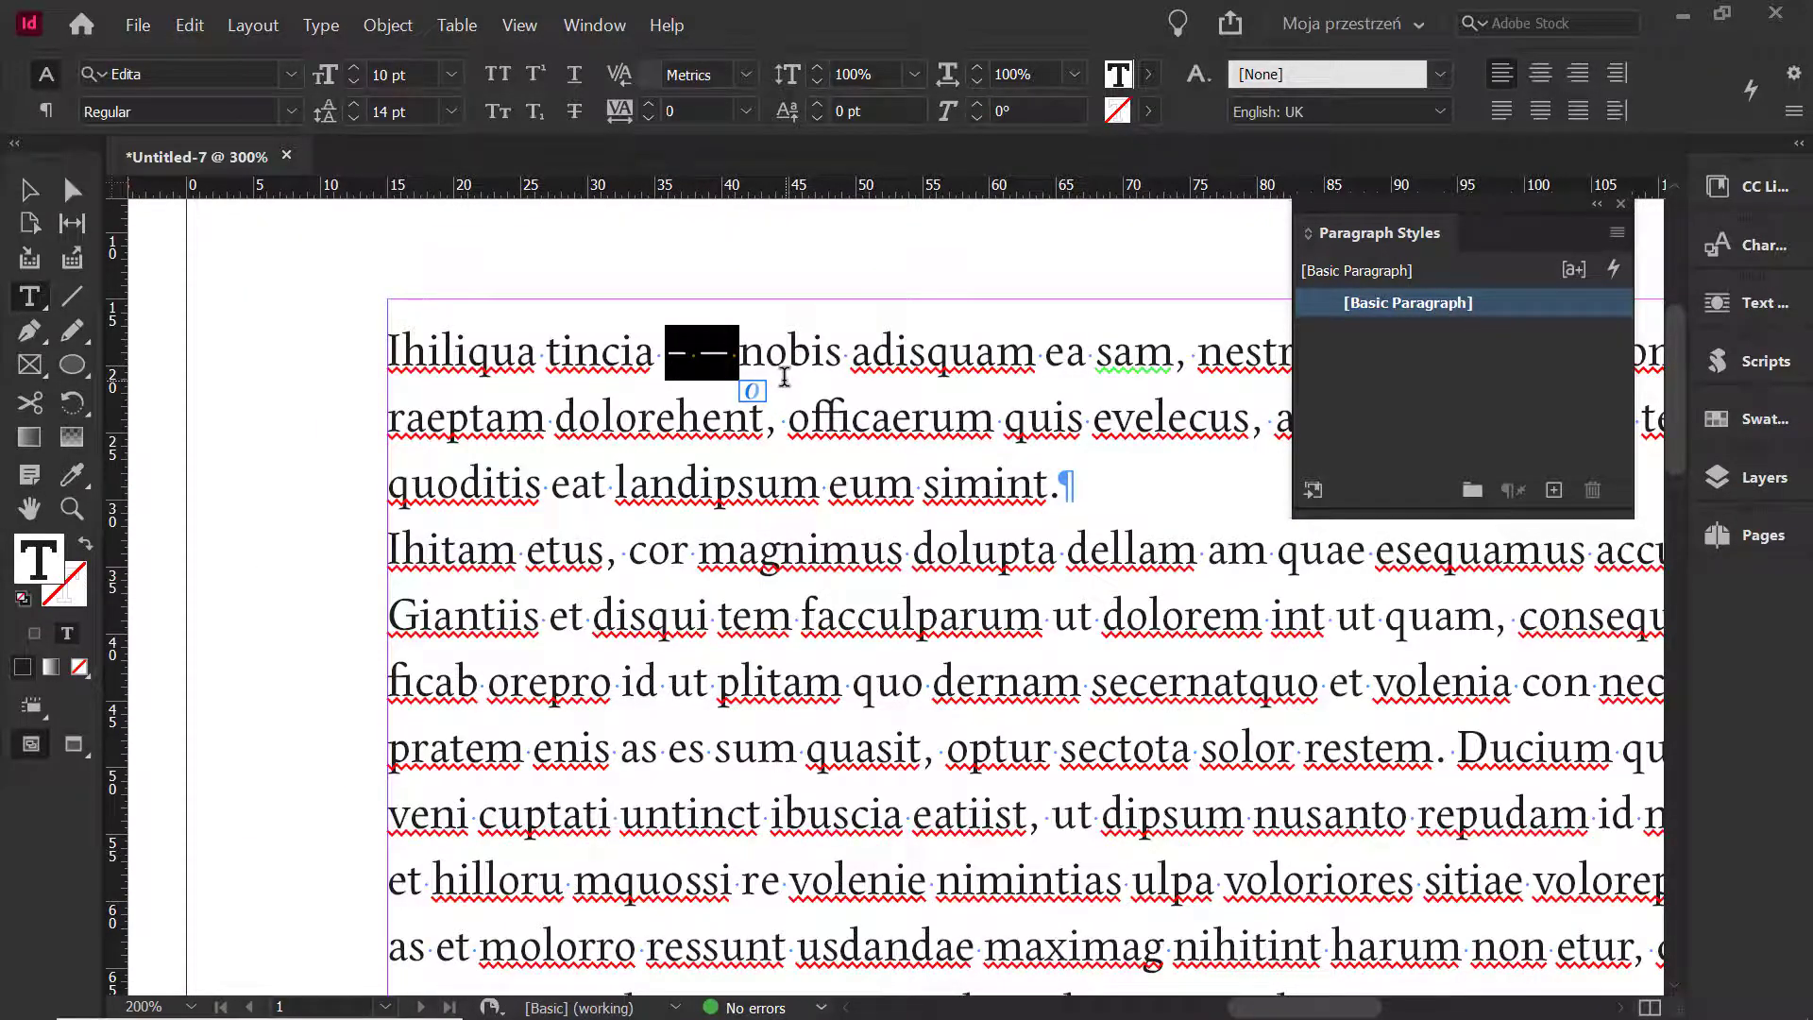
left_click(690, 352)
scroll(699, 350, "up", 3)
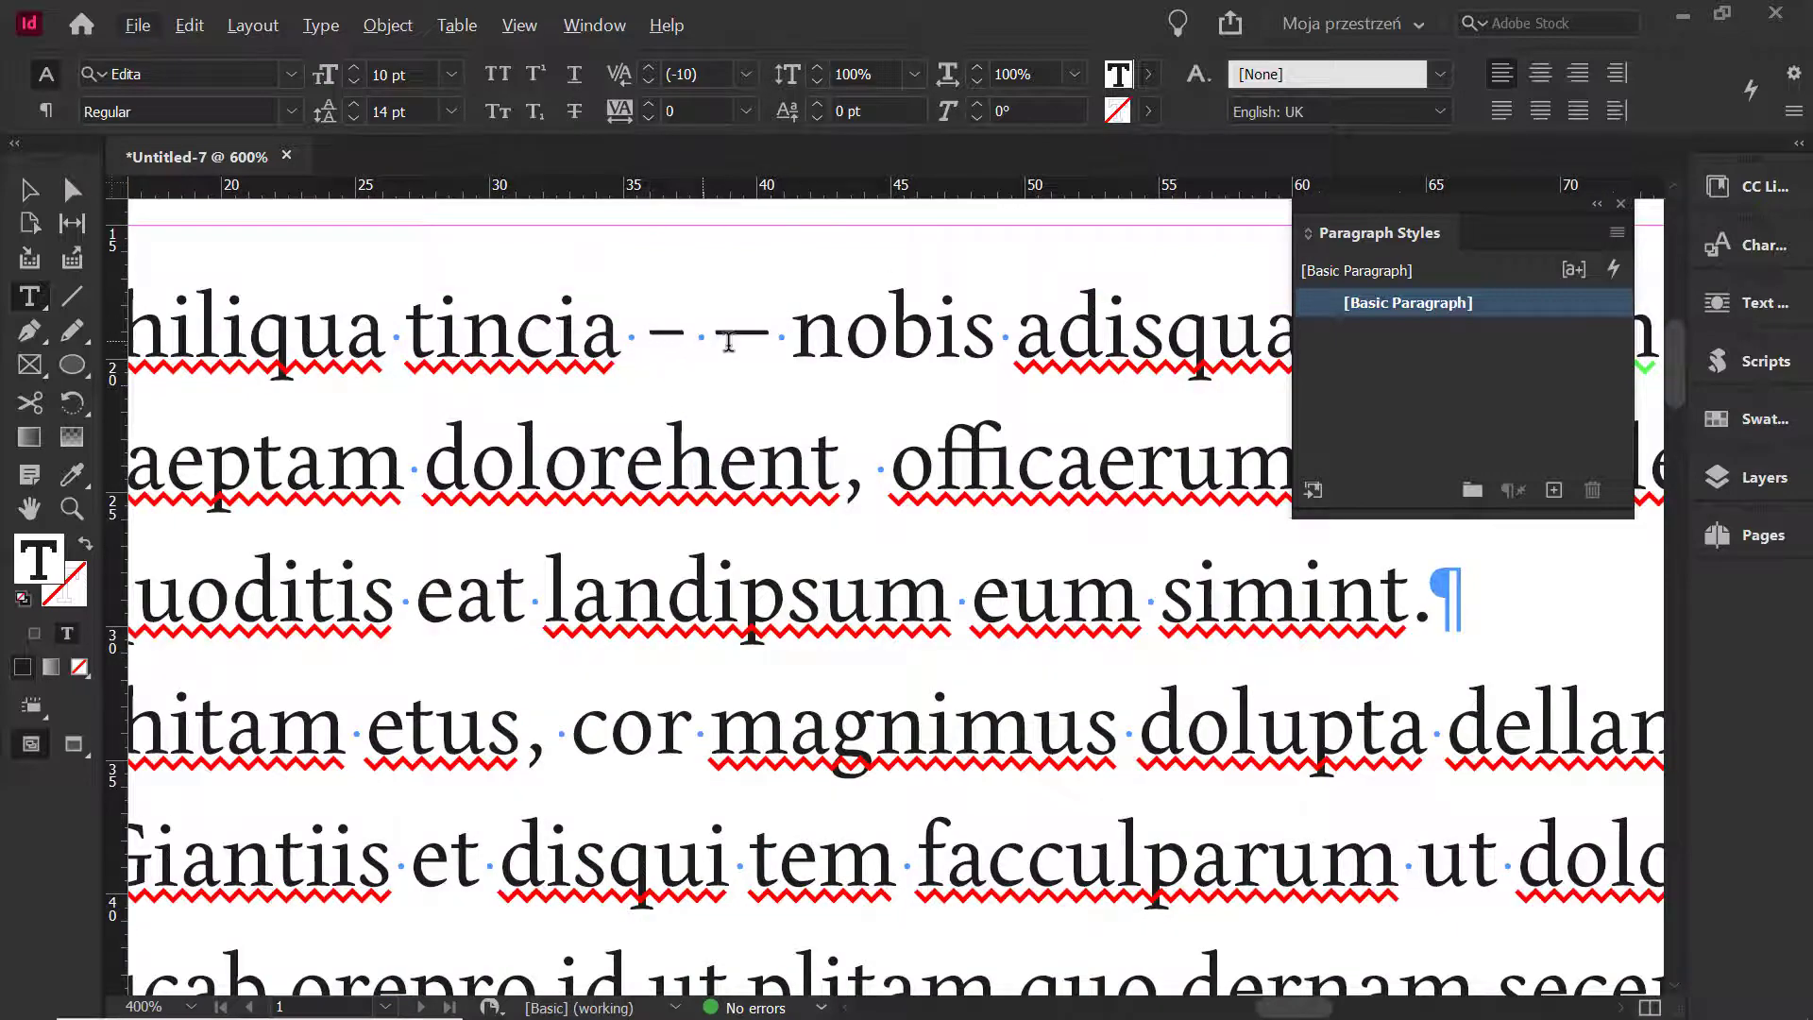
scroll(728, 342, "down", 4)
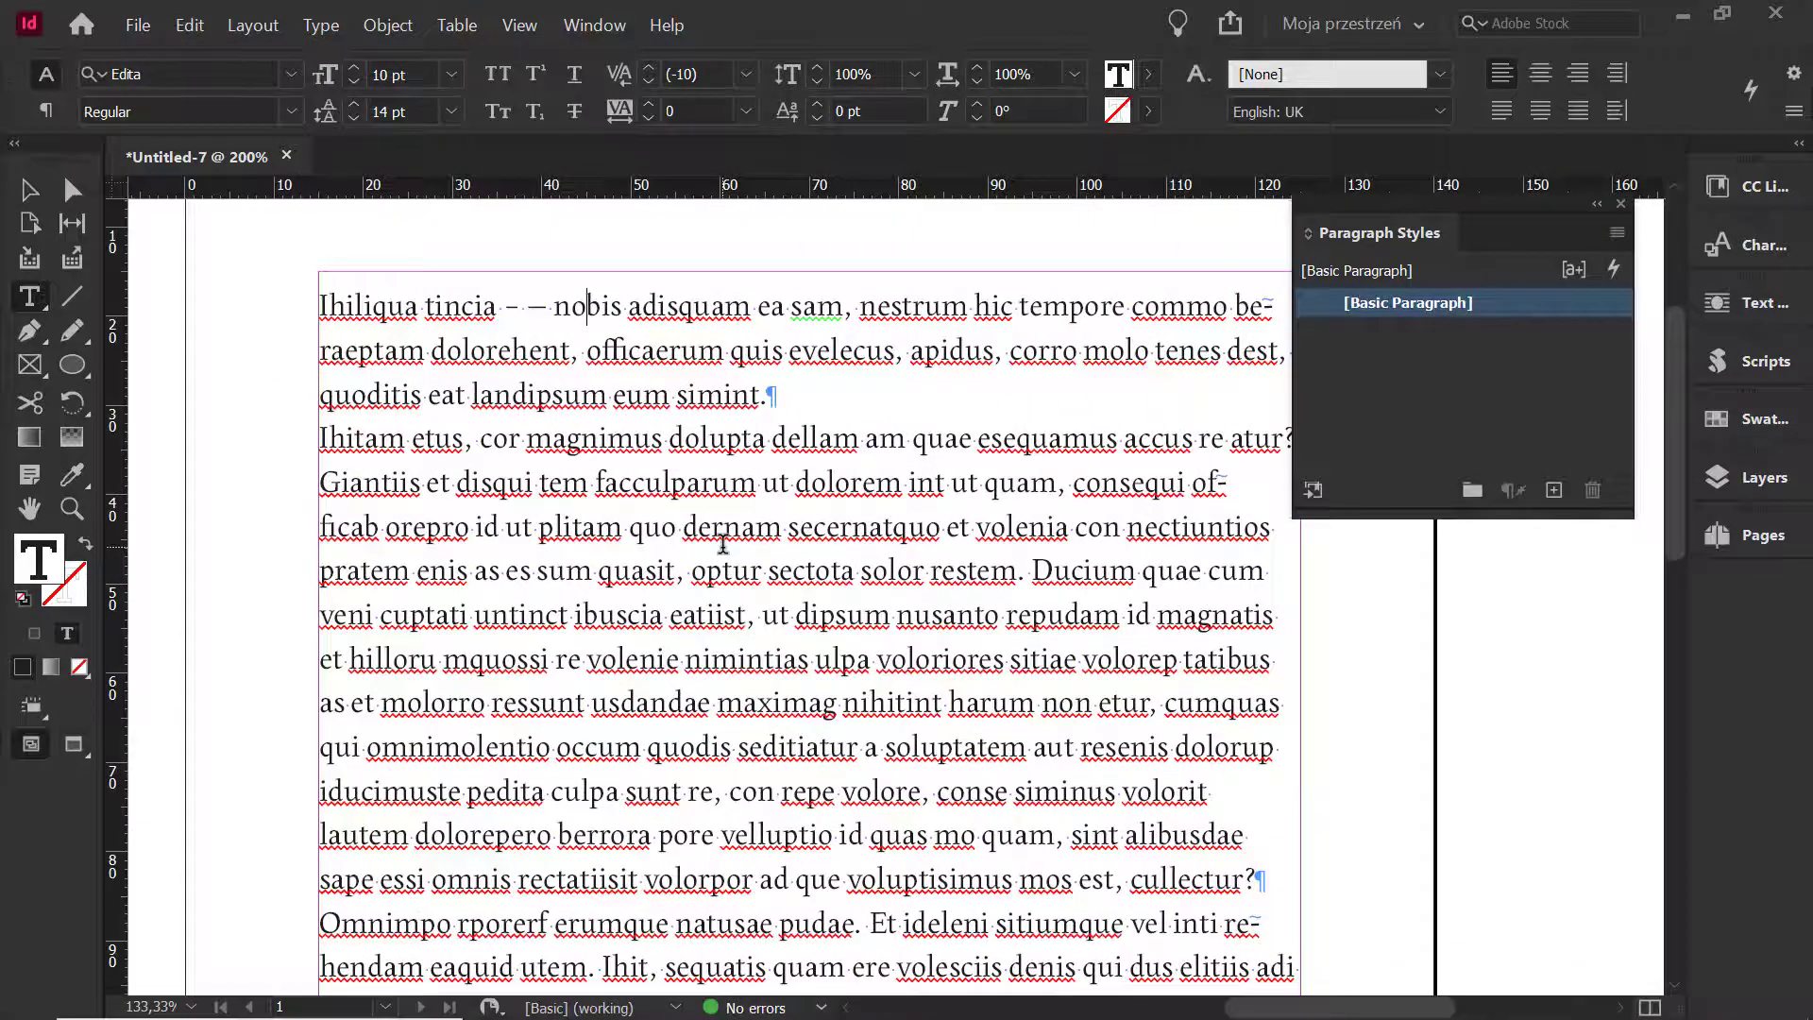
- Check the Hyphenation Settings for the paragraph beginning "Ihitam etus" using the custom shortcut, without changing them
scroll(491, 438, "up", 2)
scroll(495, 487, "up", 1)
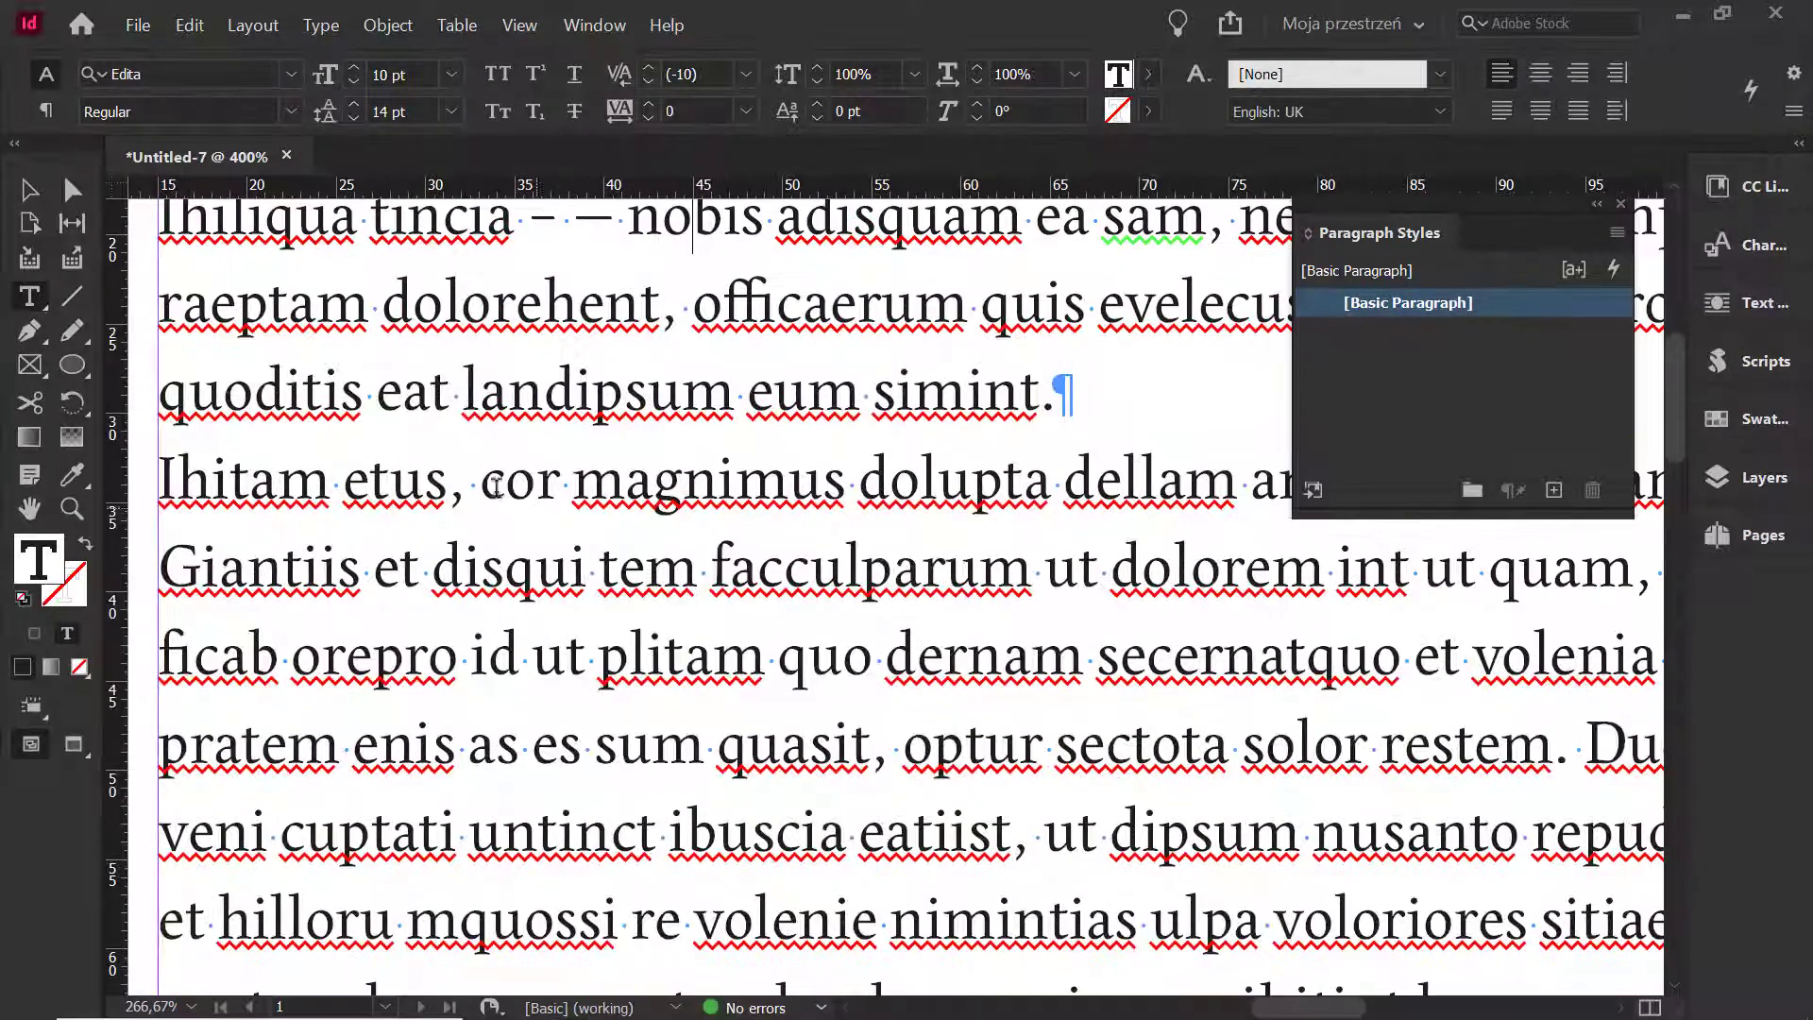
left_click(478, 481)
key("ctrl+h")
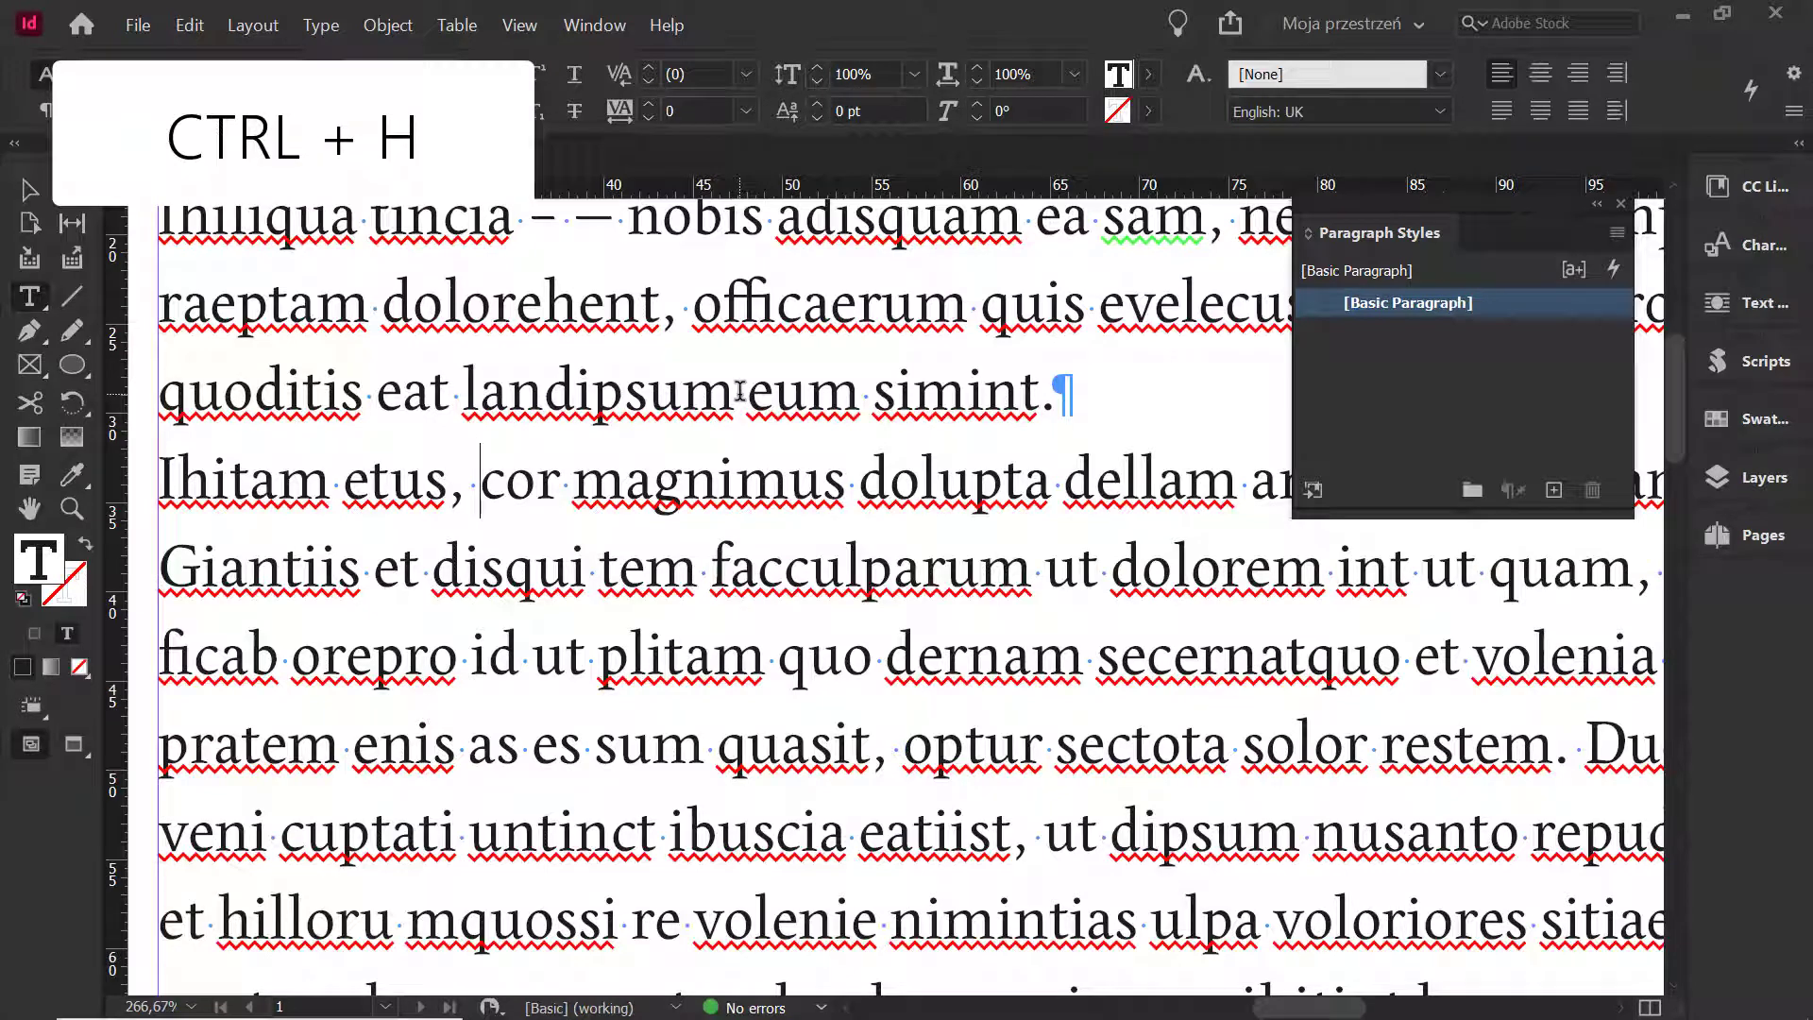
left_click_drag(1290, 188, 878, 245)
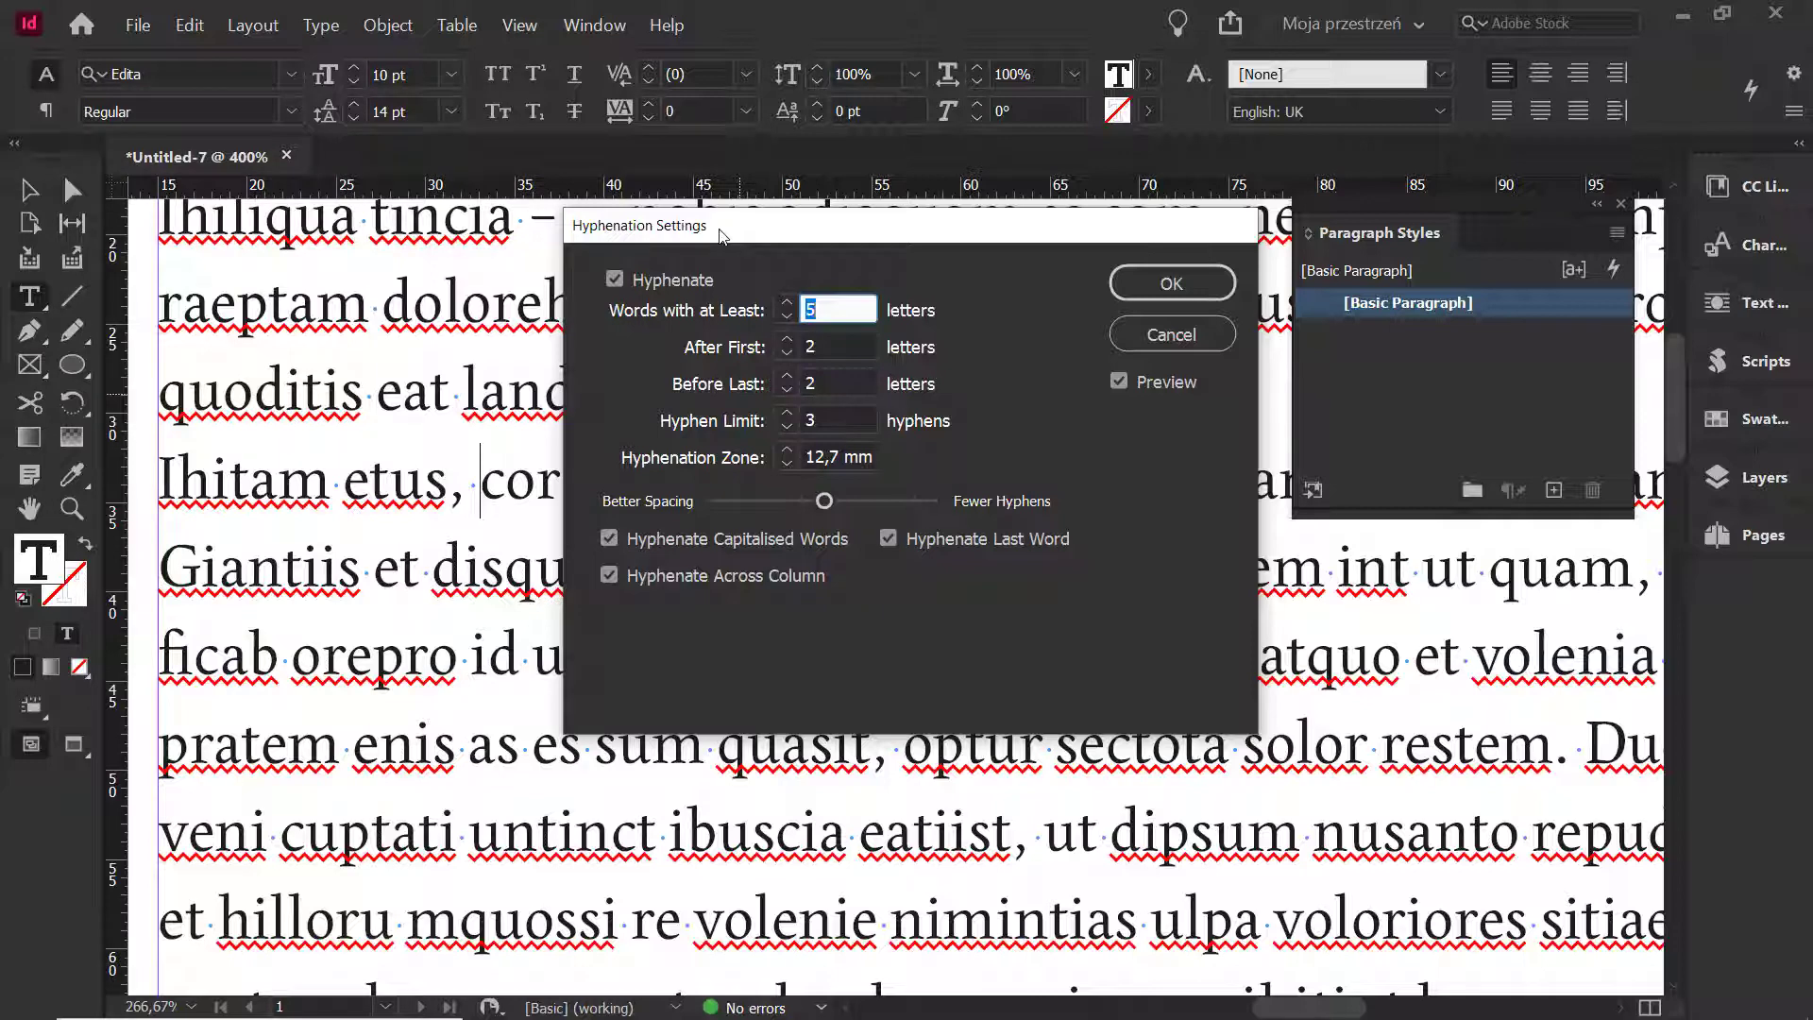
left_click(1209, 332)
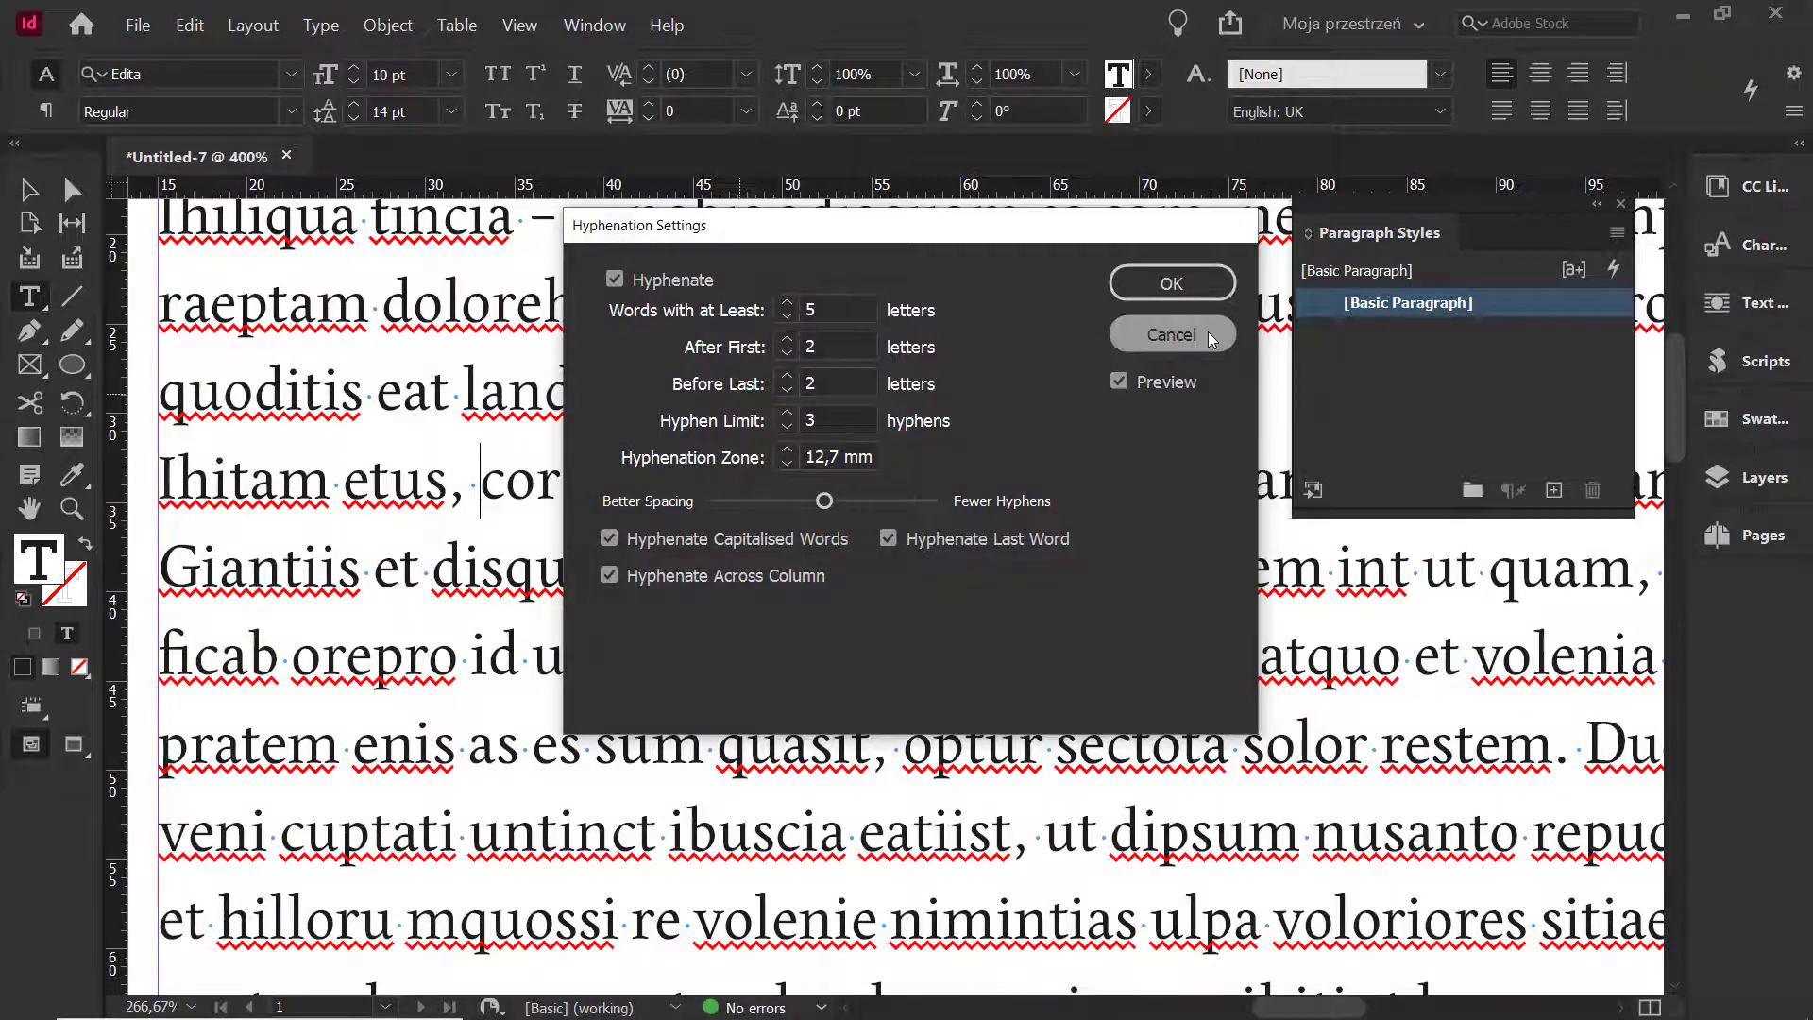
- Check the Justification settings for the first paragraph using the custom shortcut, including word spacing, letter spacing and glyph scaling
left_click(683, 387)
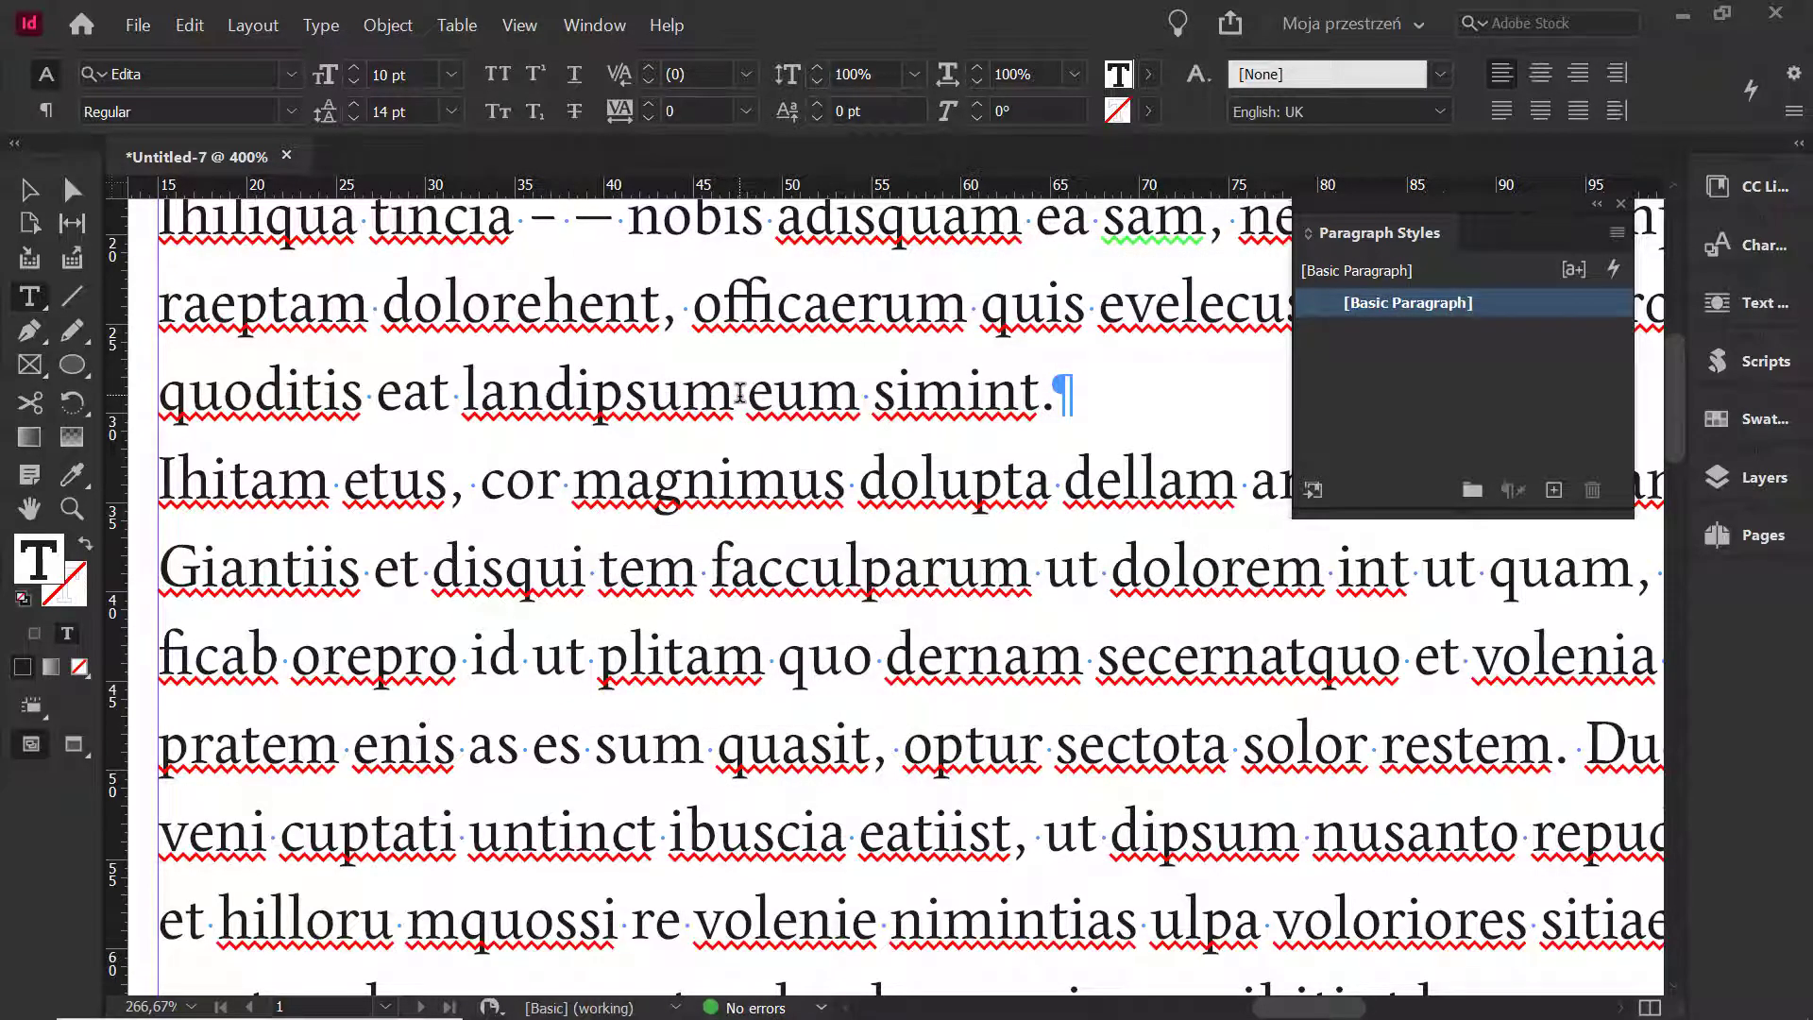
key("ctrl+j")
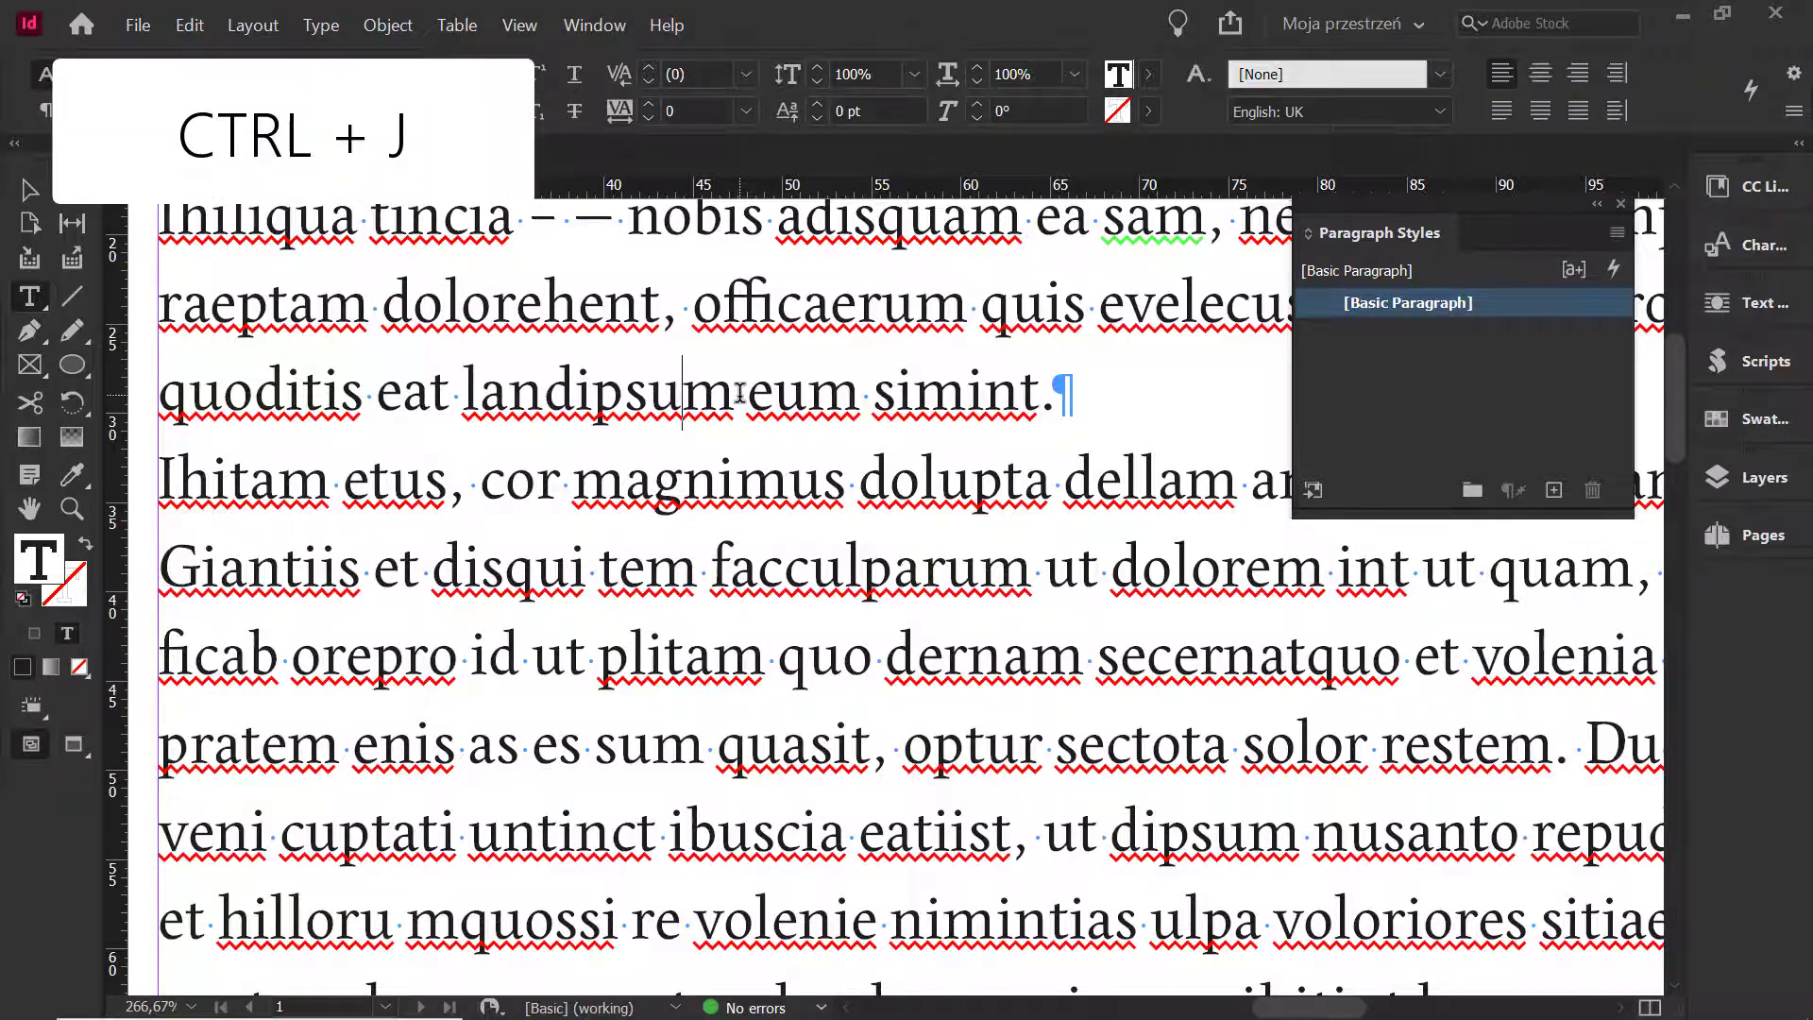
left_click_drag(1034, 225, 578, 322)
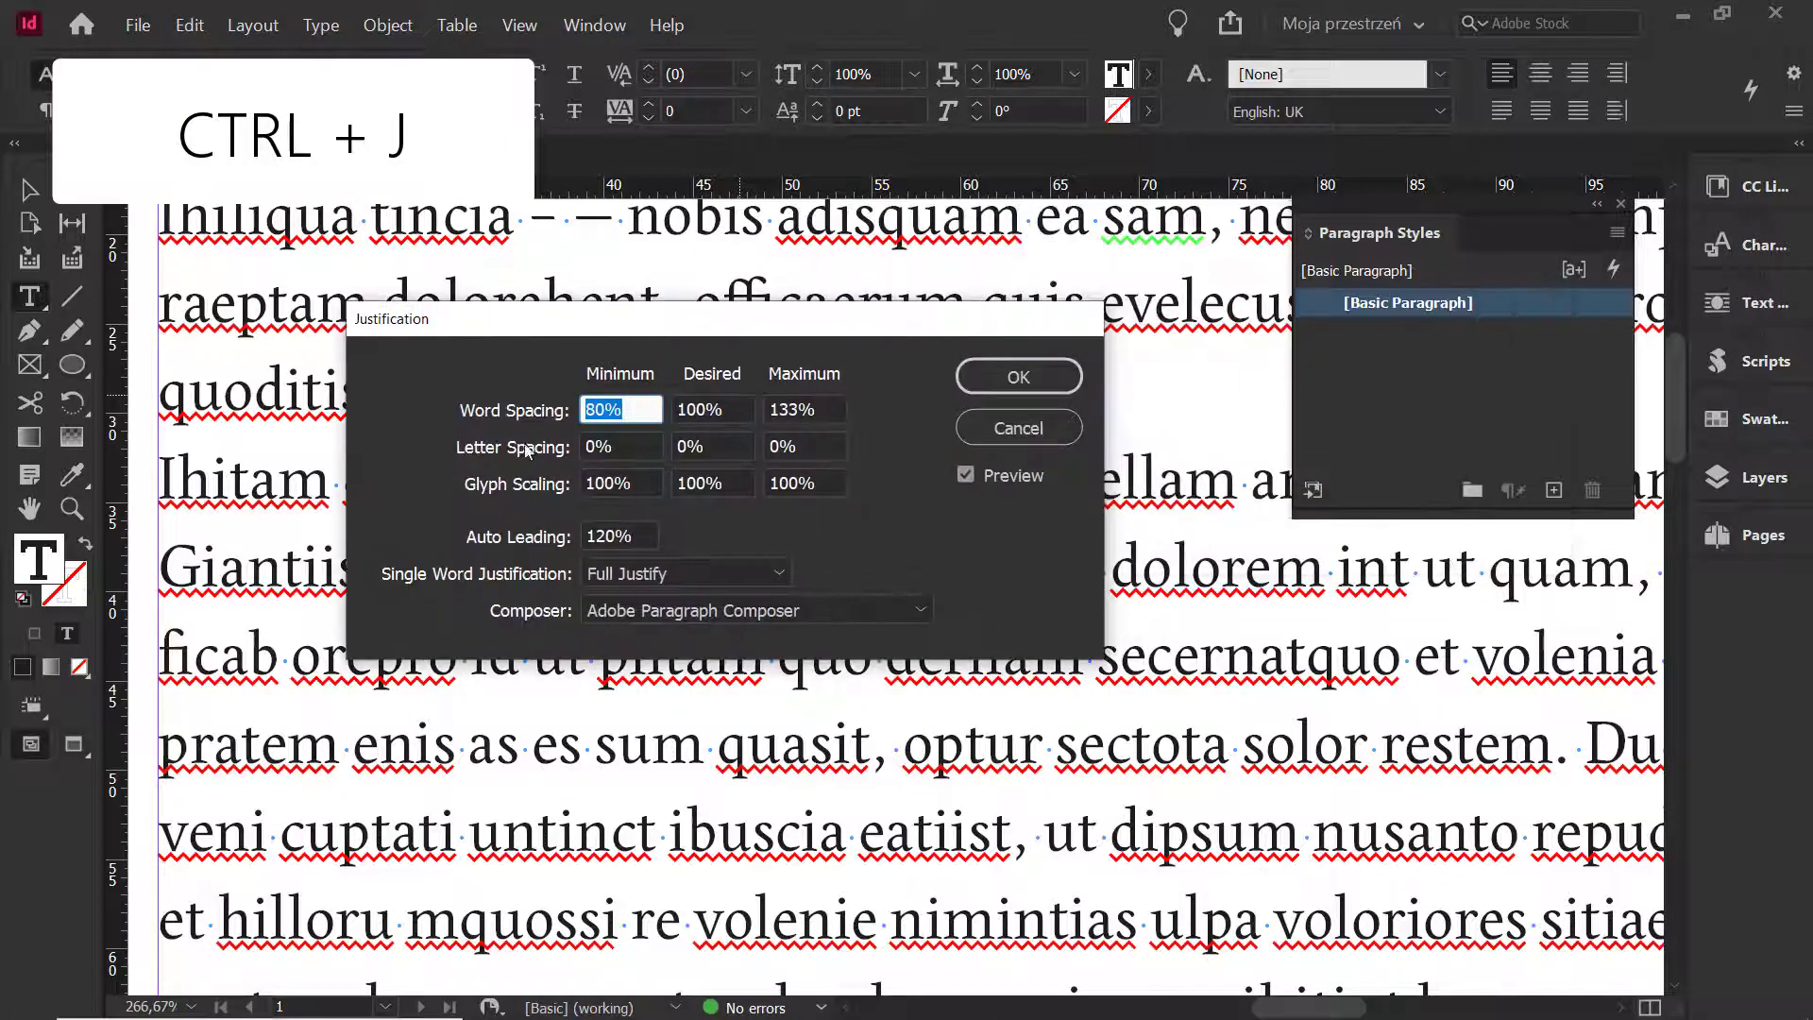
key("Tab")
key("Tab")
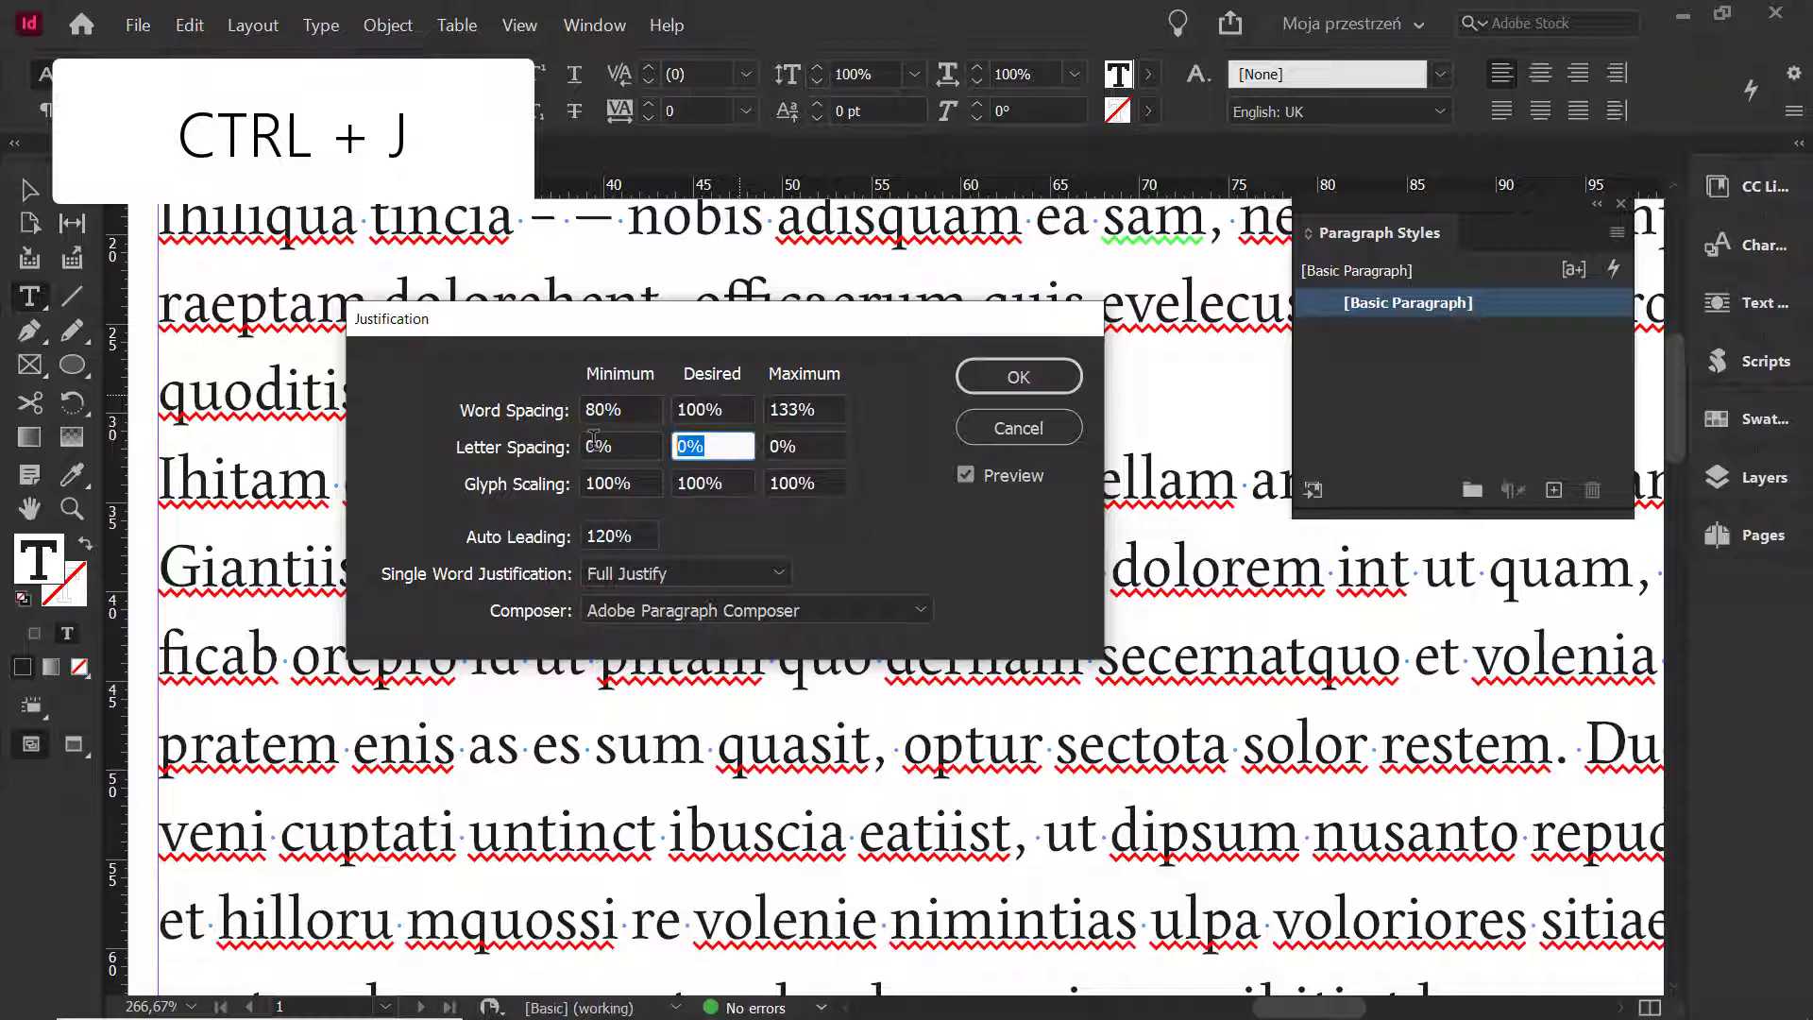
left_click_drag(732, 318, 841, 250)
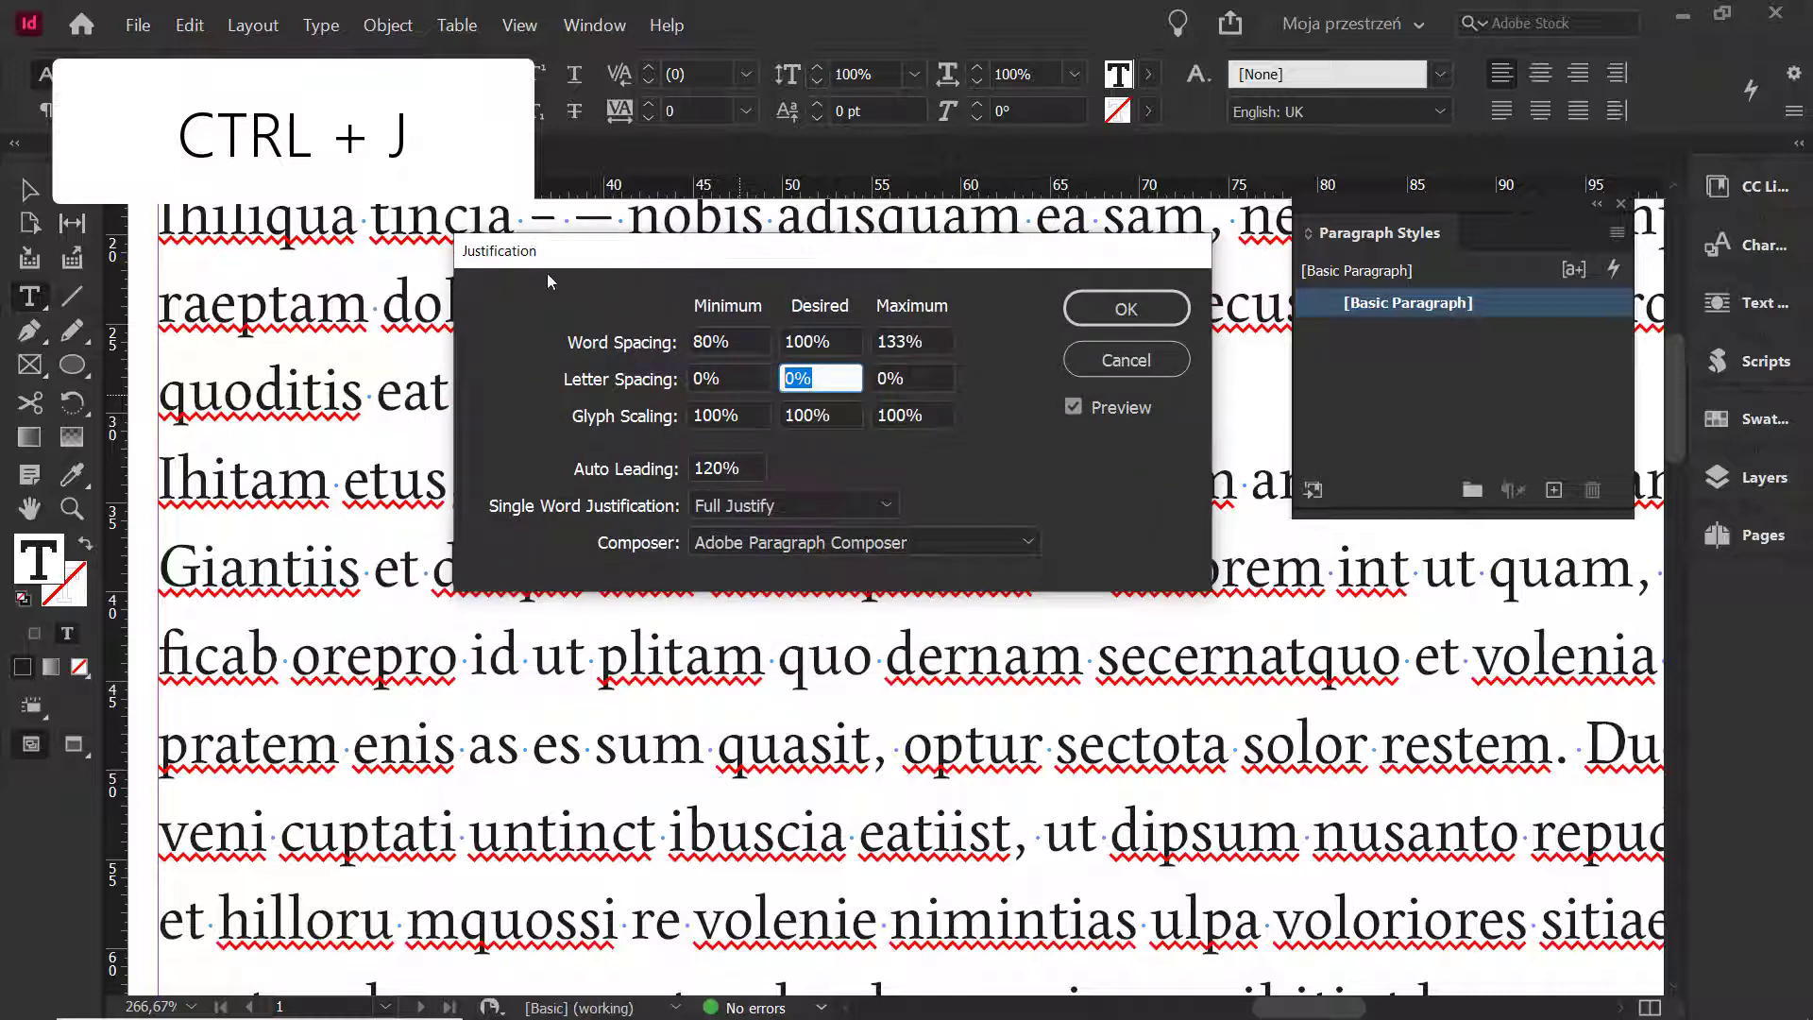
left_click(1086, 316)
- Start a new paragraph style named "zagnieżdżenie" based on the formatting of the paragraph beginning "Ihitam etus"
scroll(583, 529, "down", 1)
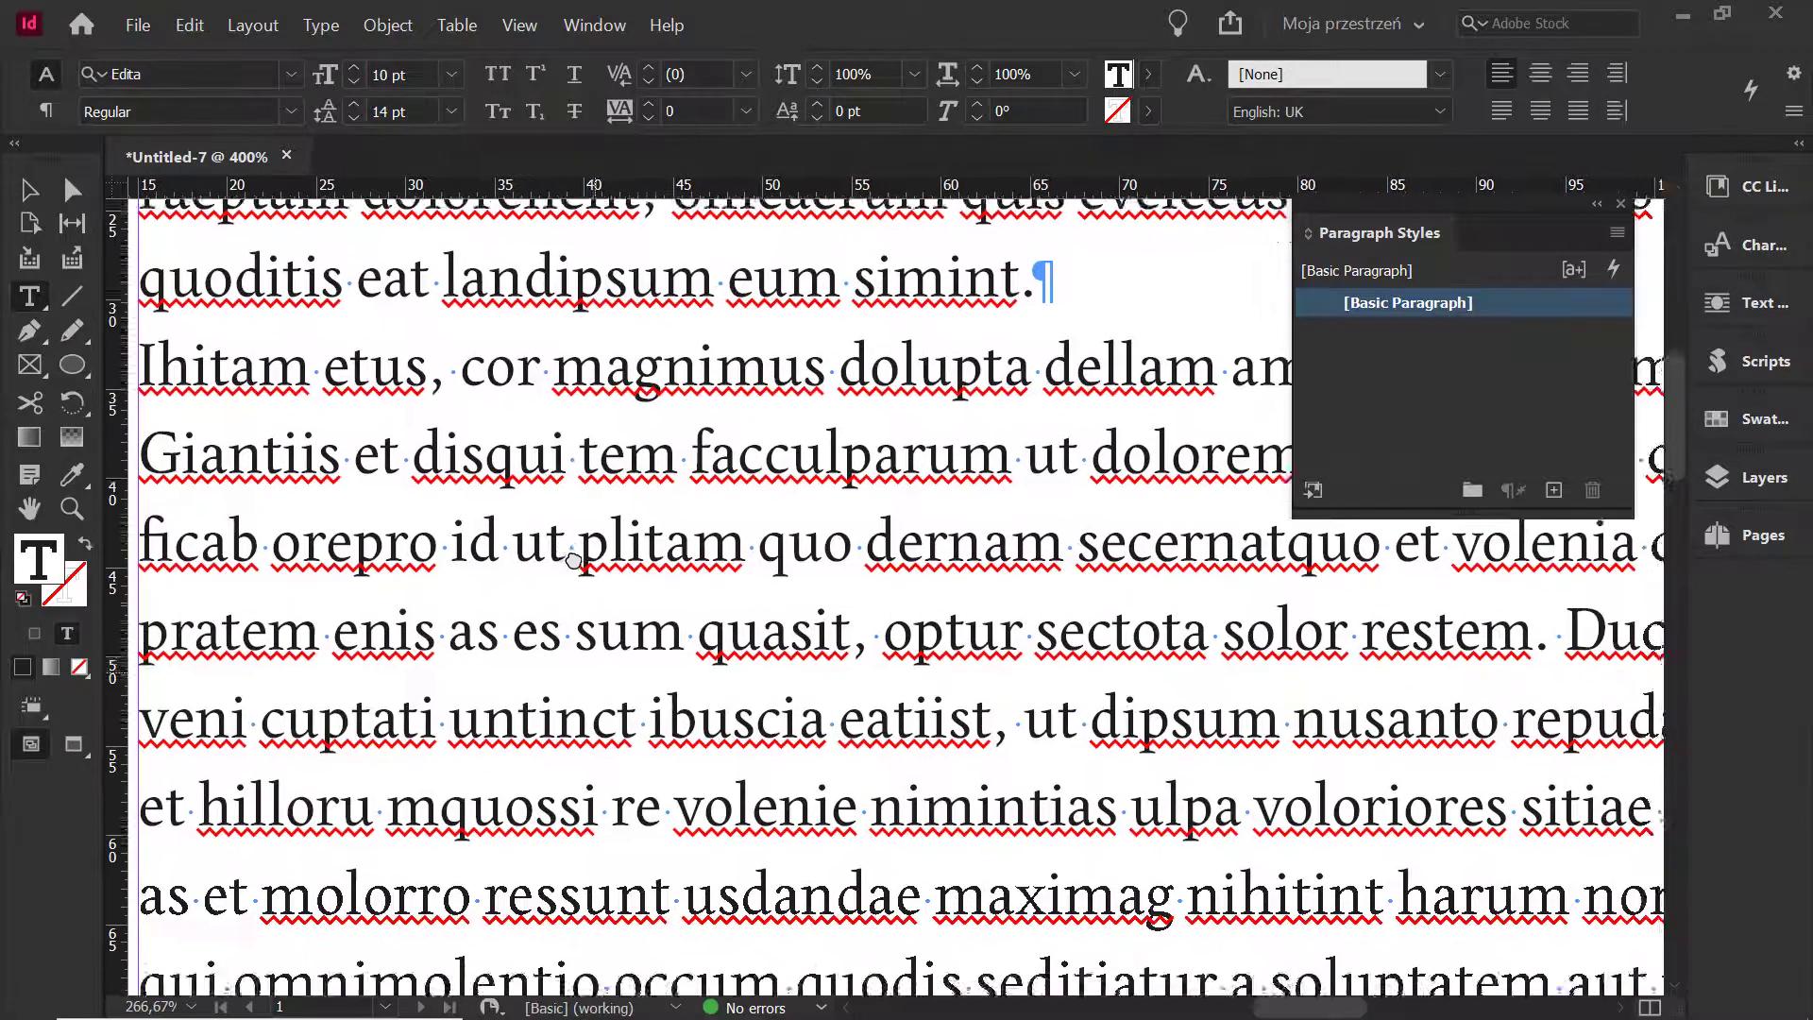
scroll(607, 579, "down", 2)
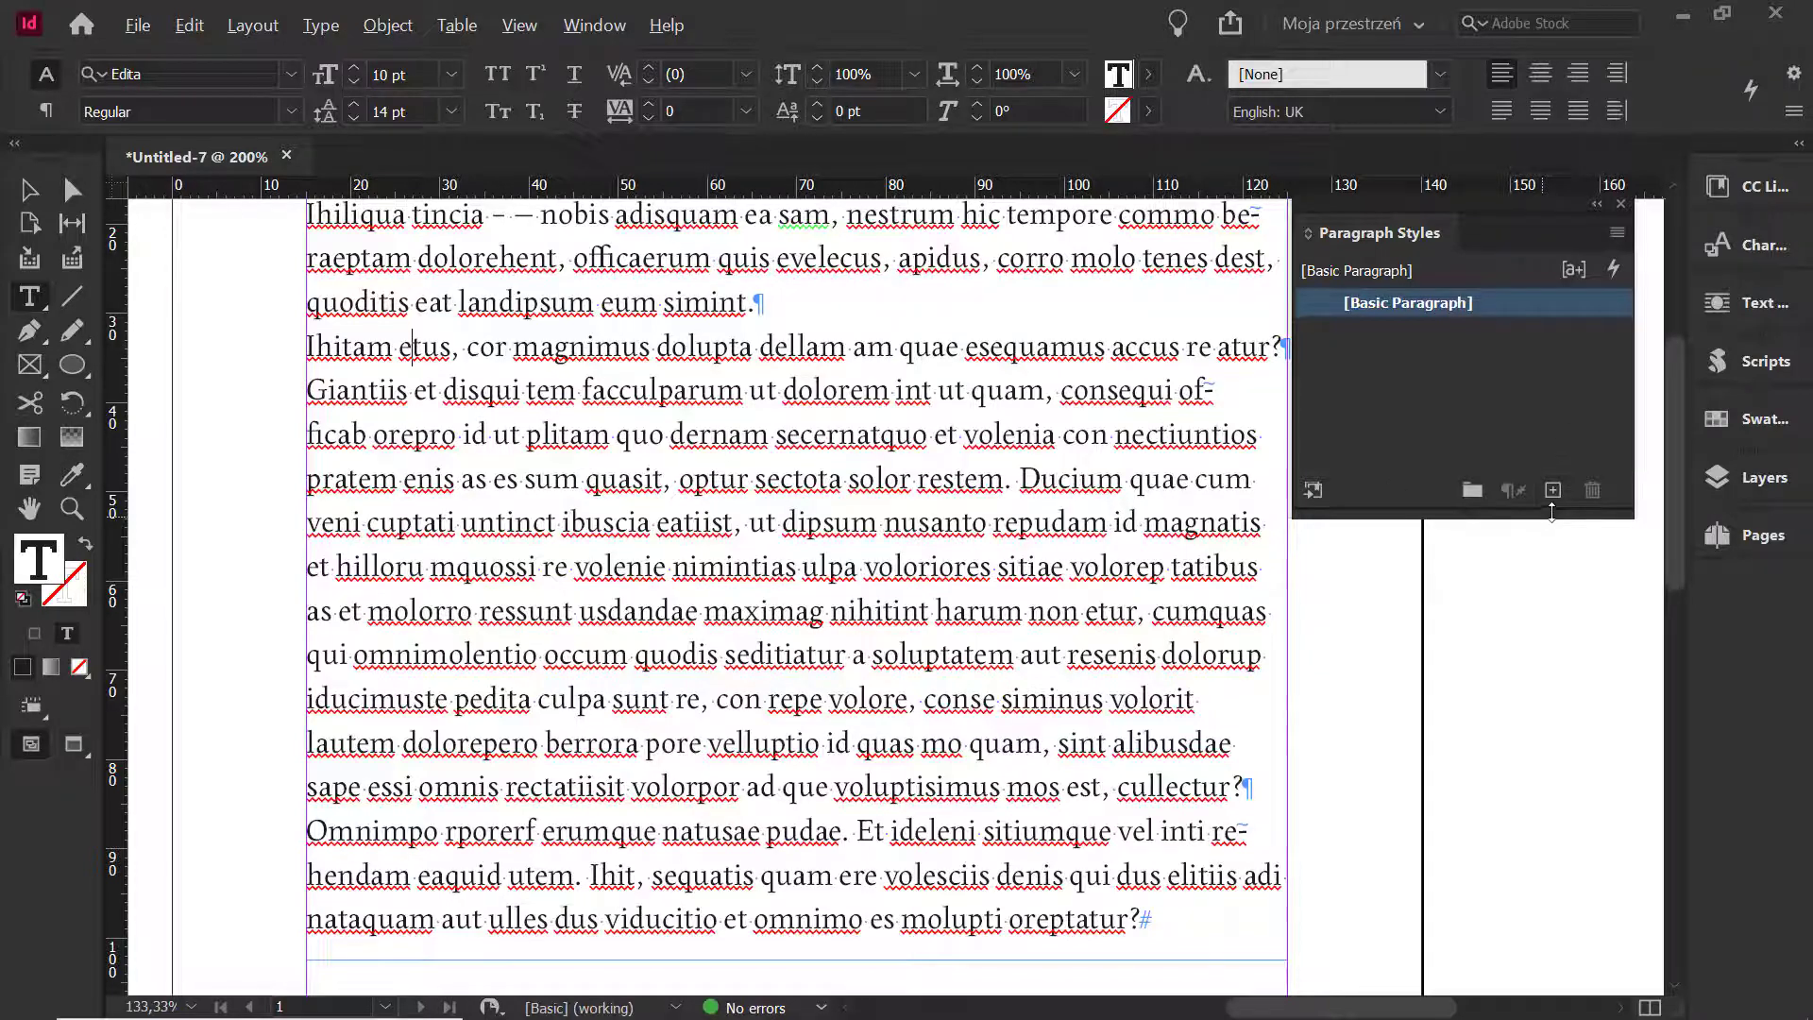
left_click(1540, 499, "alt")
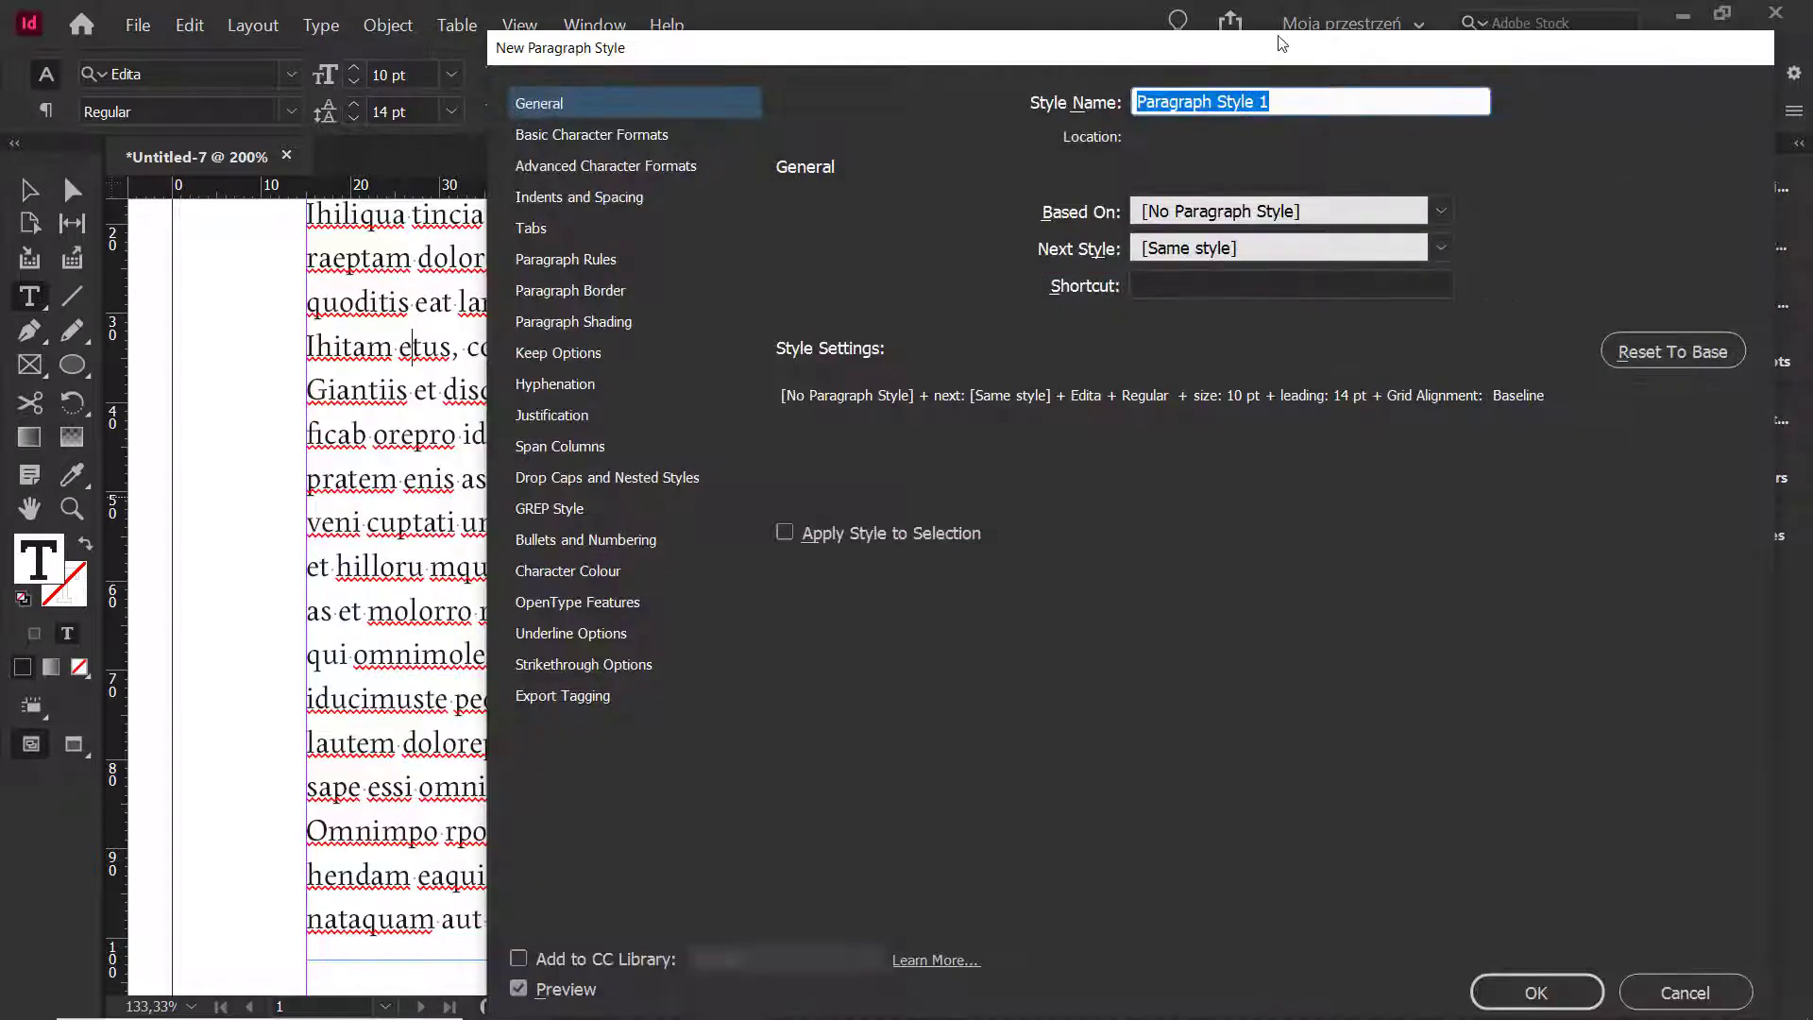
type("zagnie")
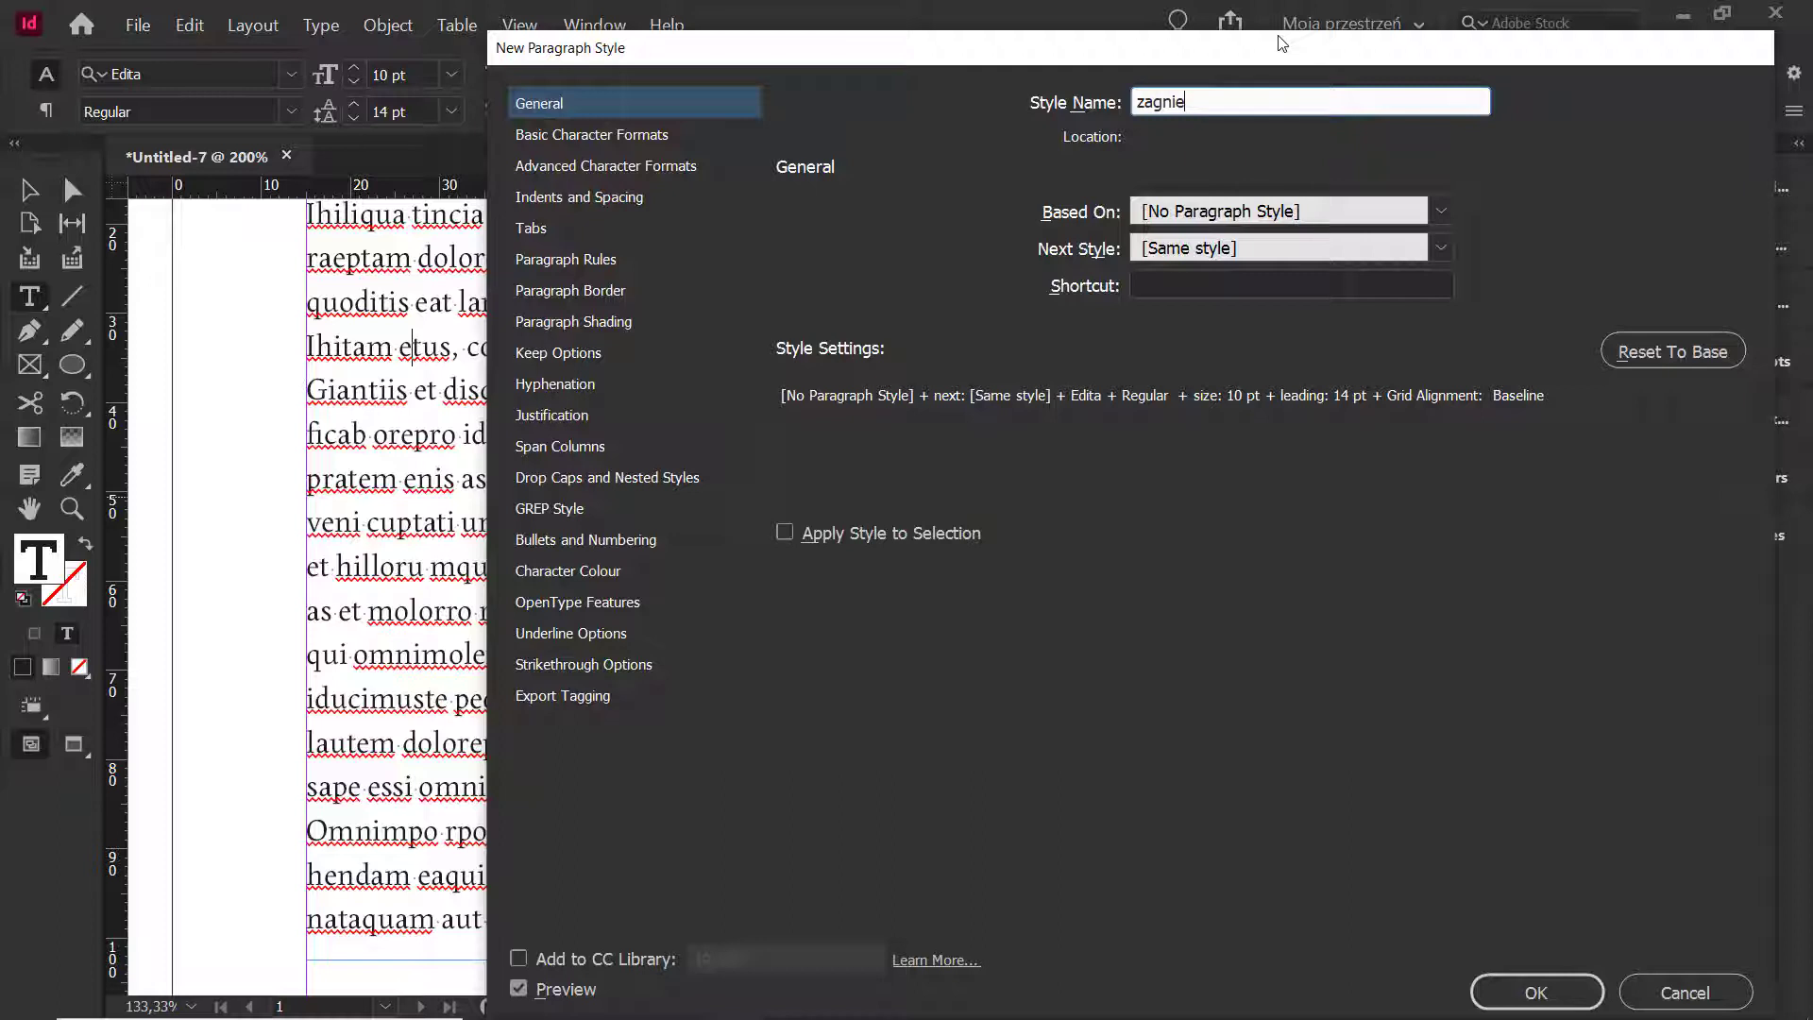
type("żdżenie")
- Add a nested style to the paragraph style, using a new character style named "bold" with the font style Bold
left_click(638, 477)
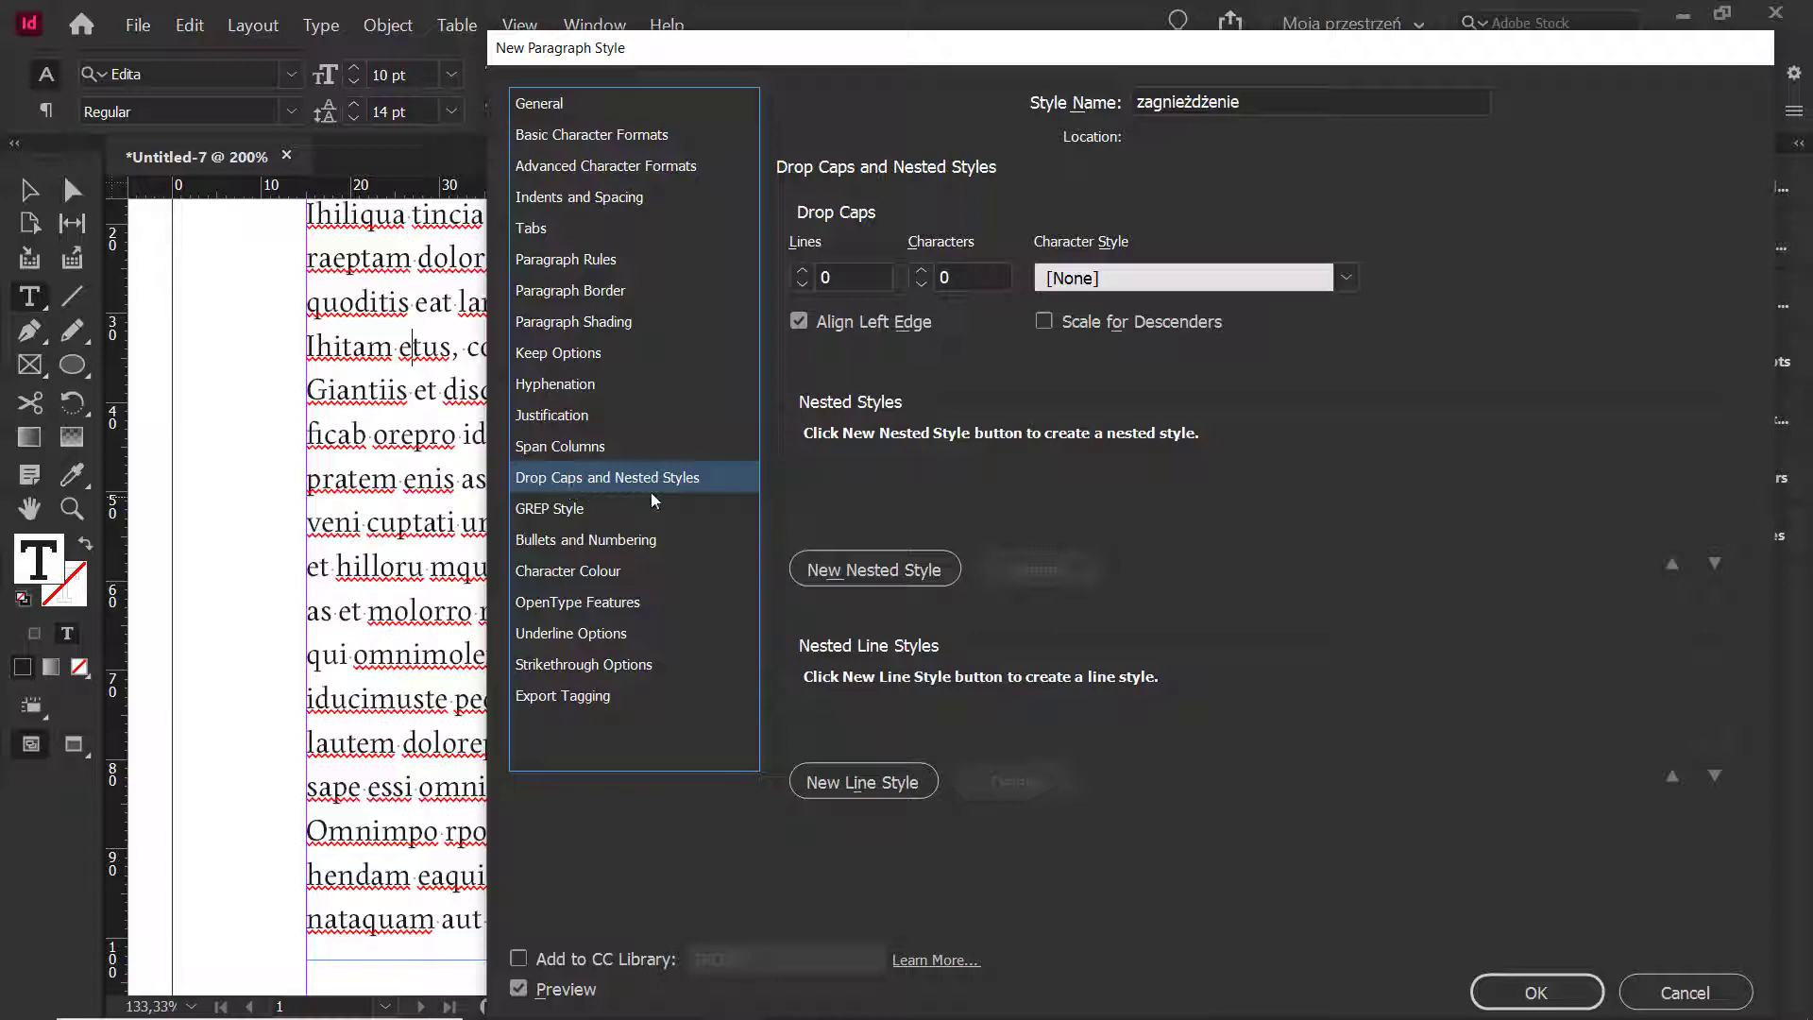
left_click(855, 567)
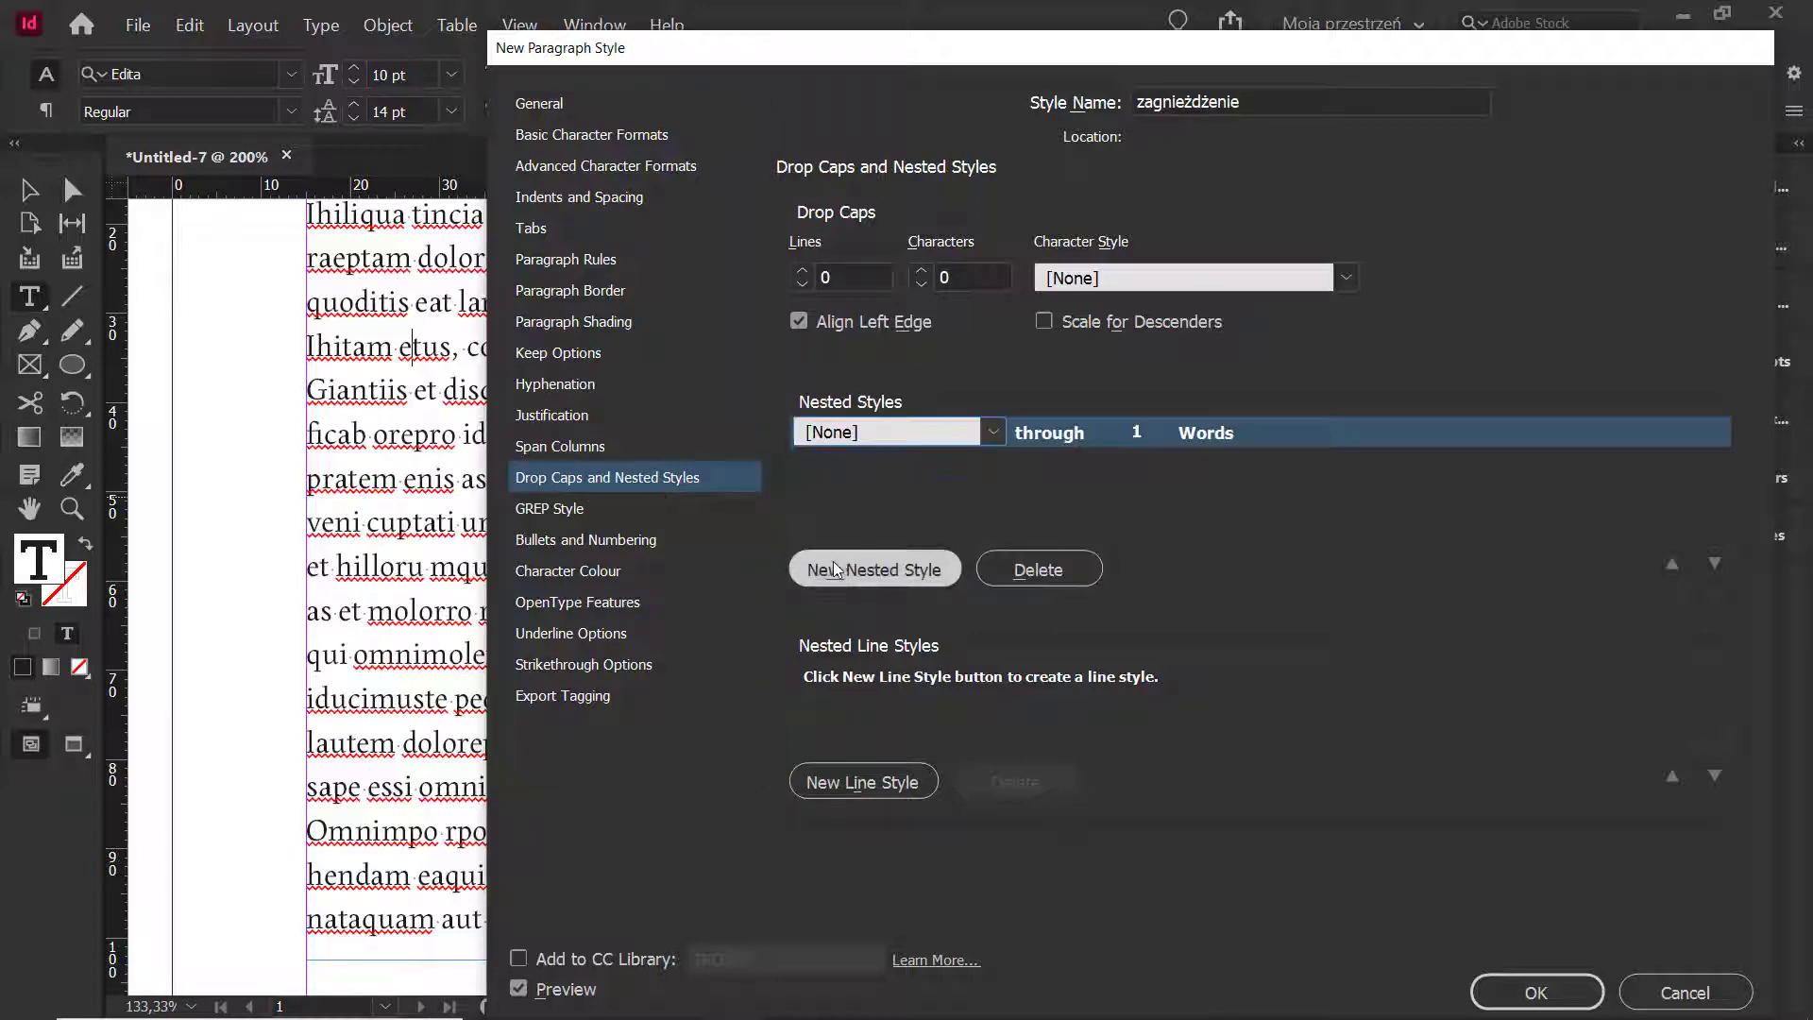
left_click(993, 432)
left_click(894, 543)
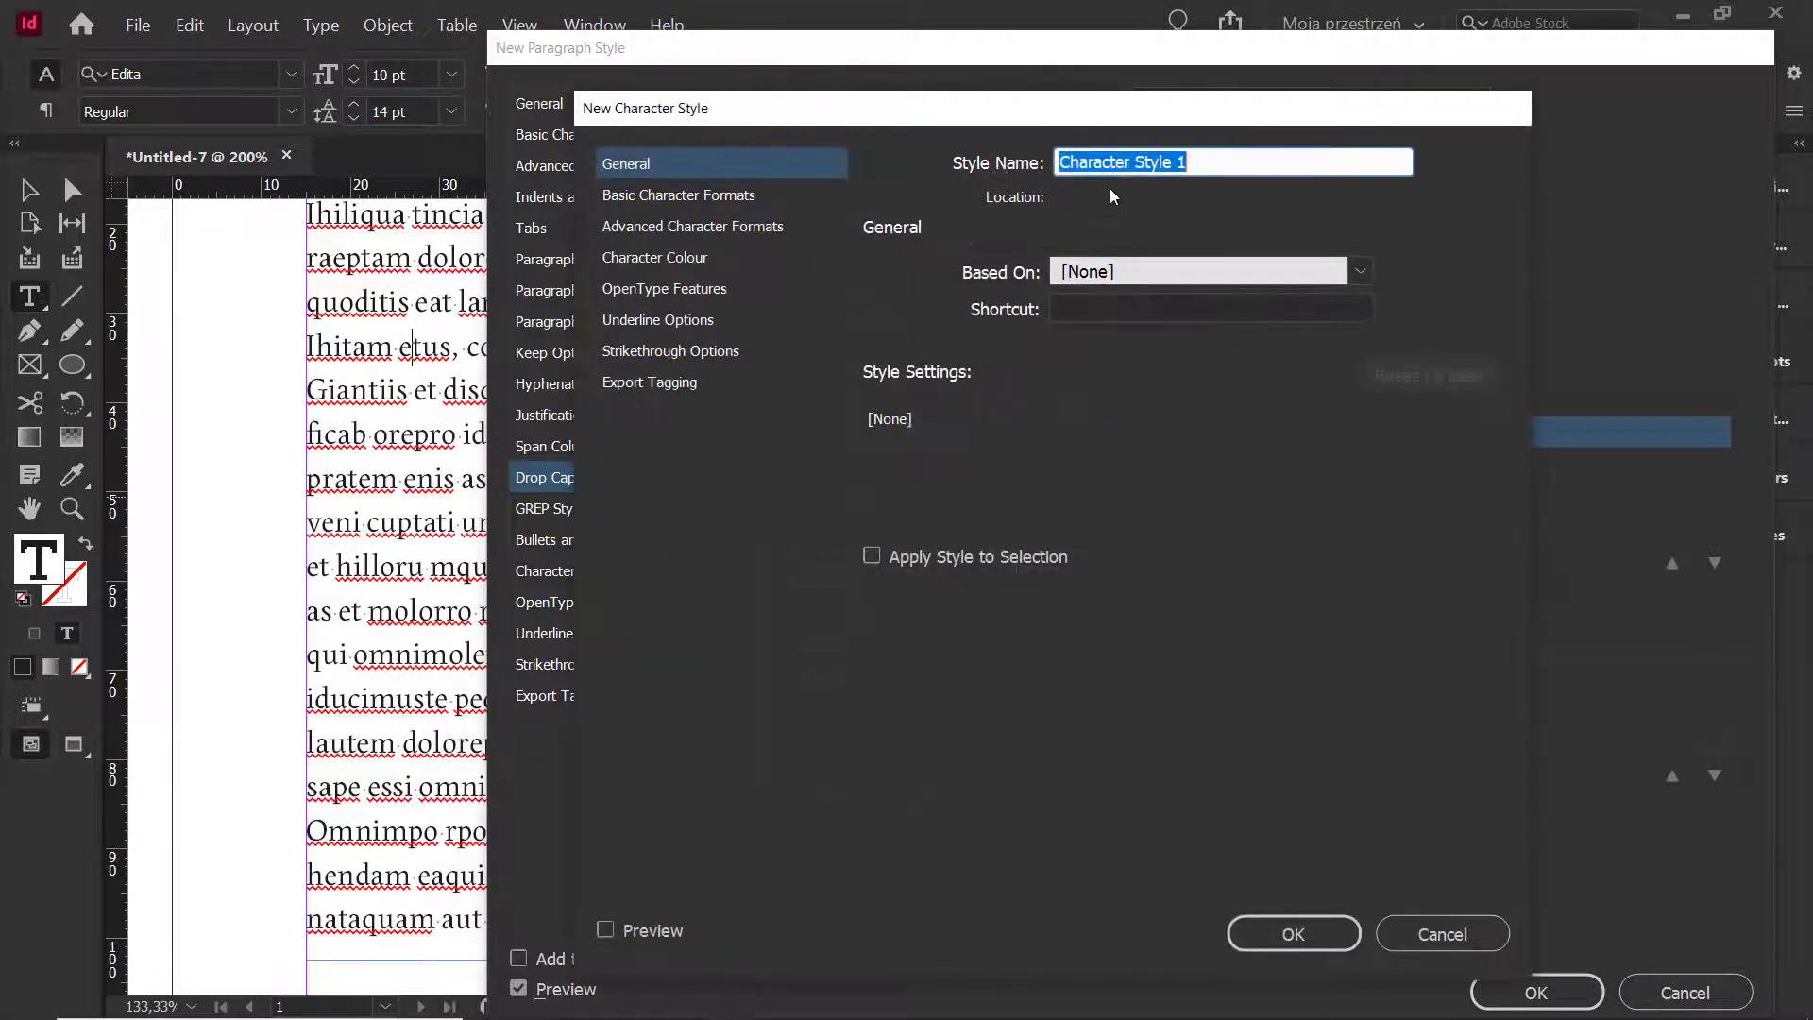
type("bold")
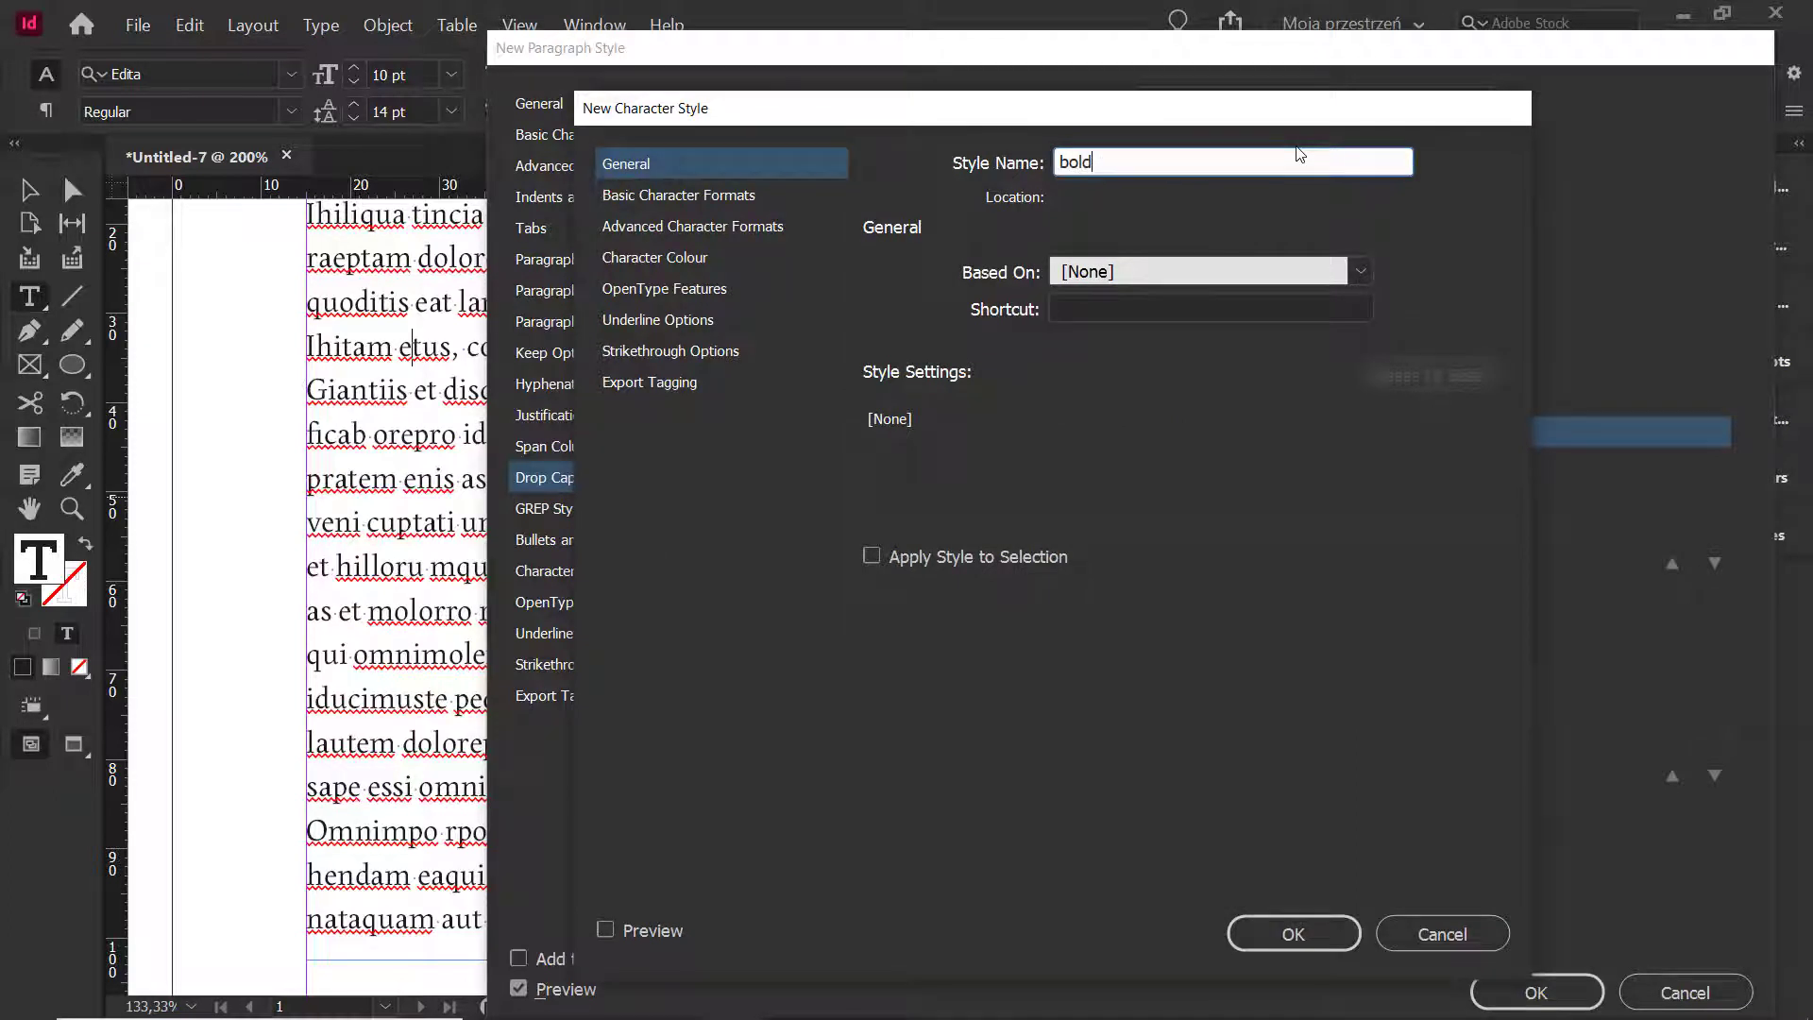
left_click(697, 194)
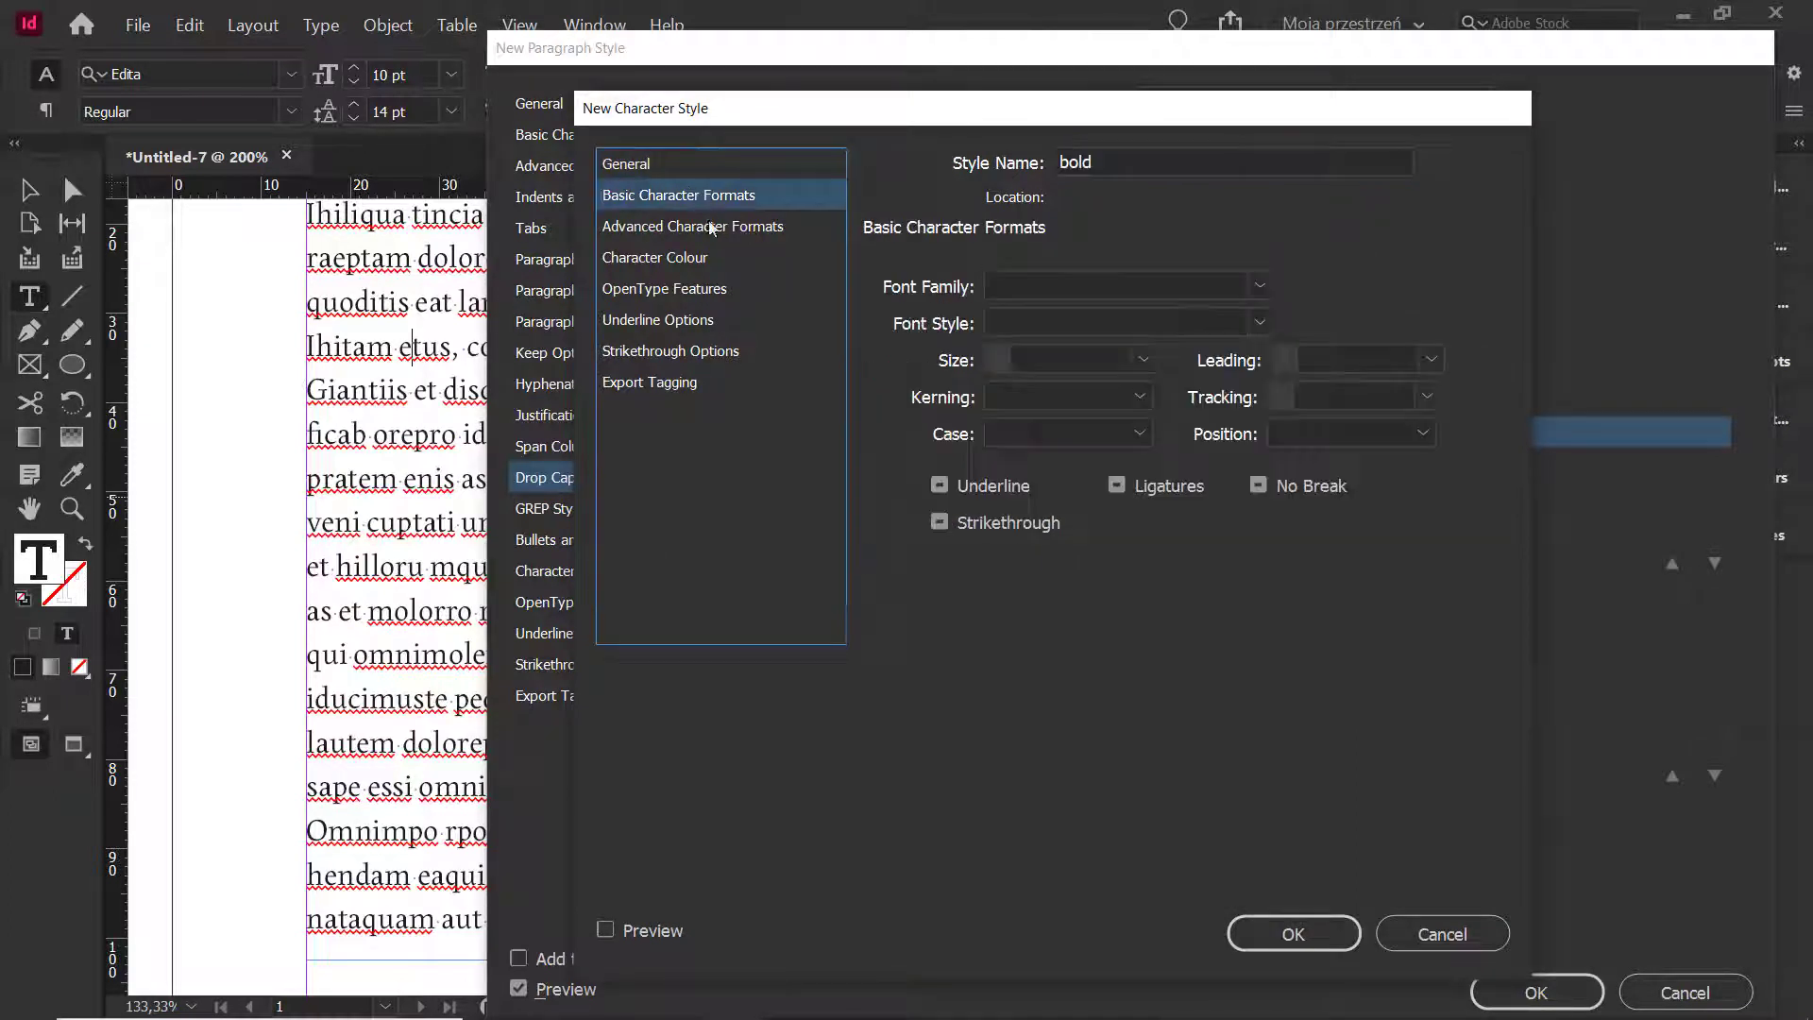
left_click(1239, 323)
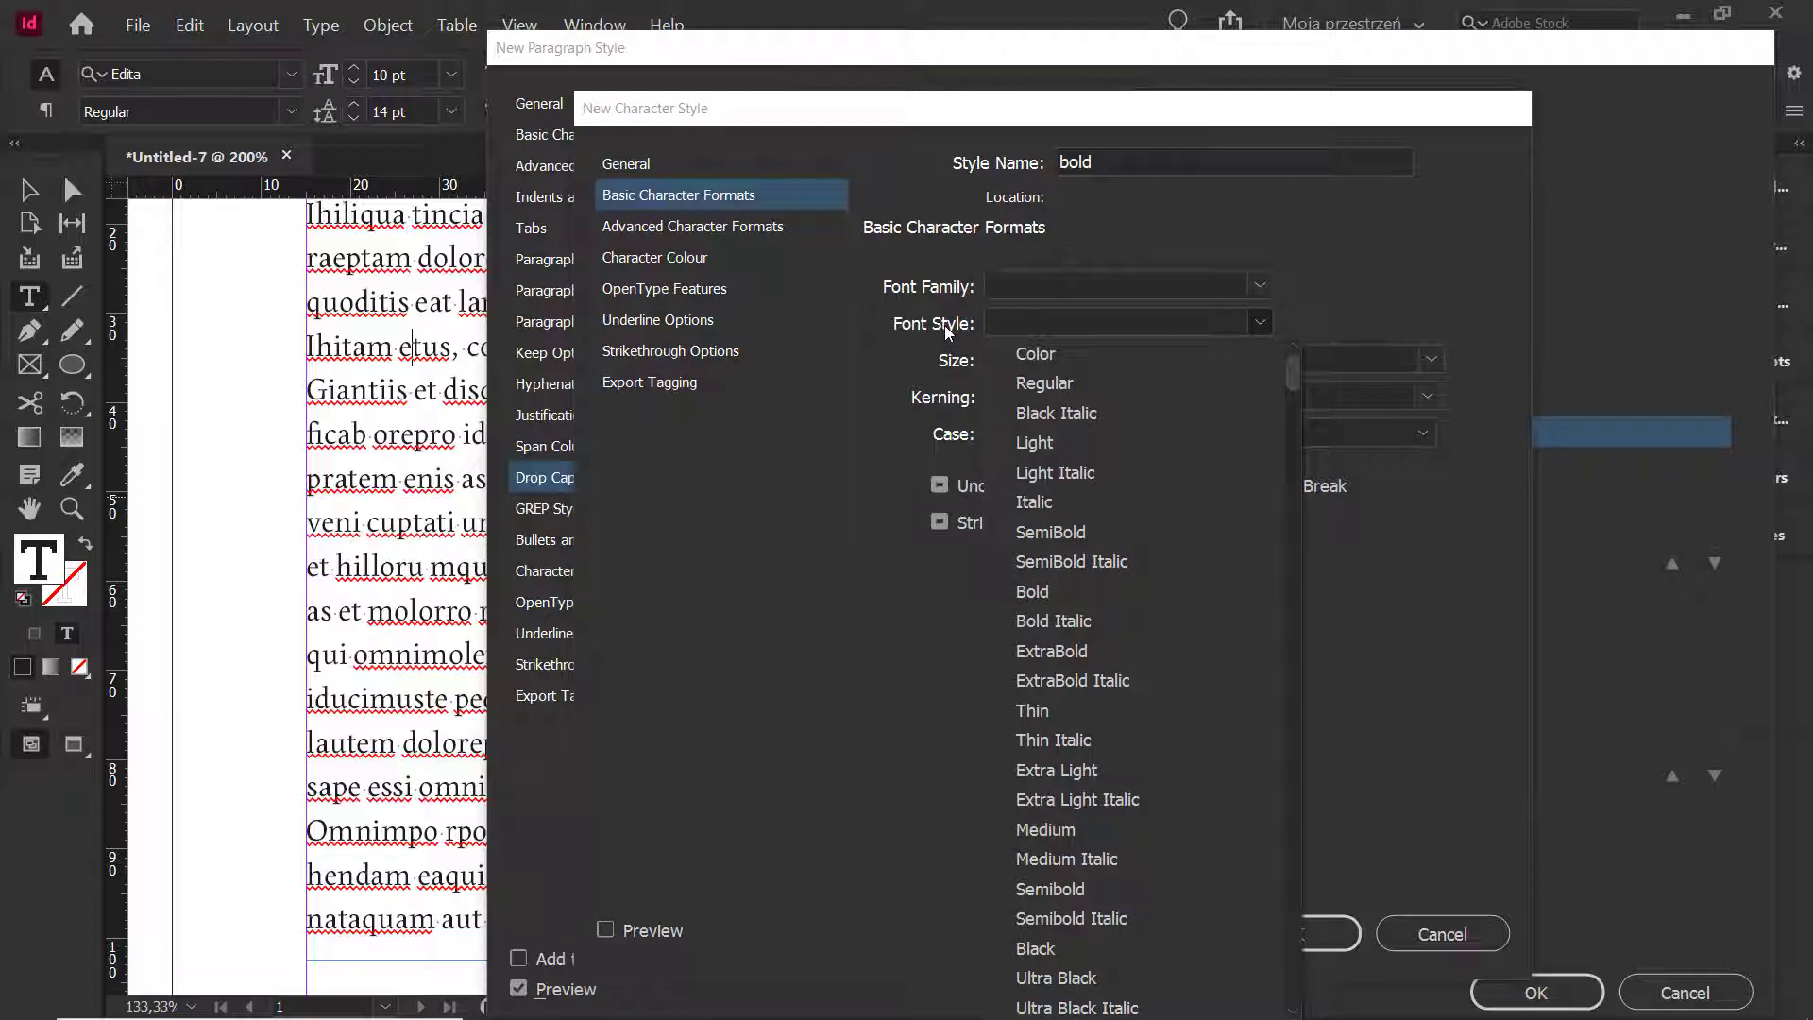
left_click(1067, 589)
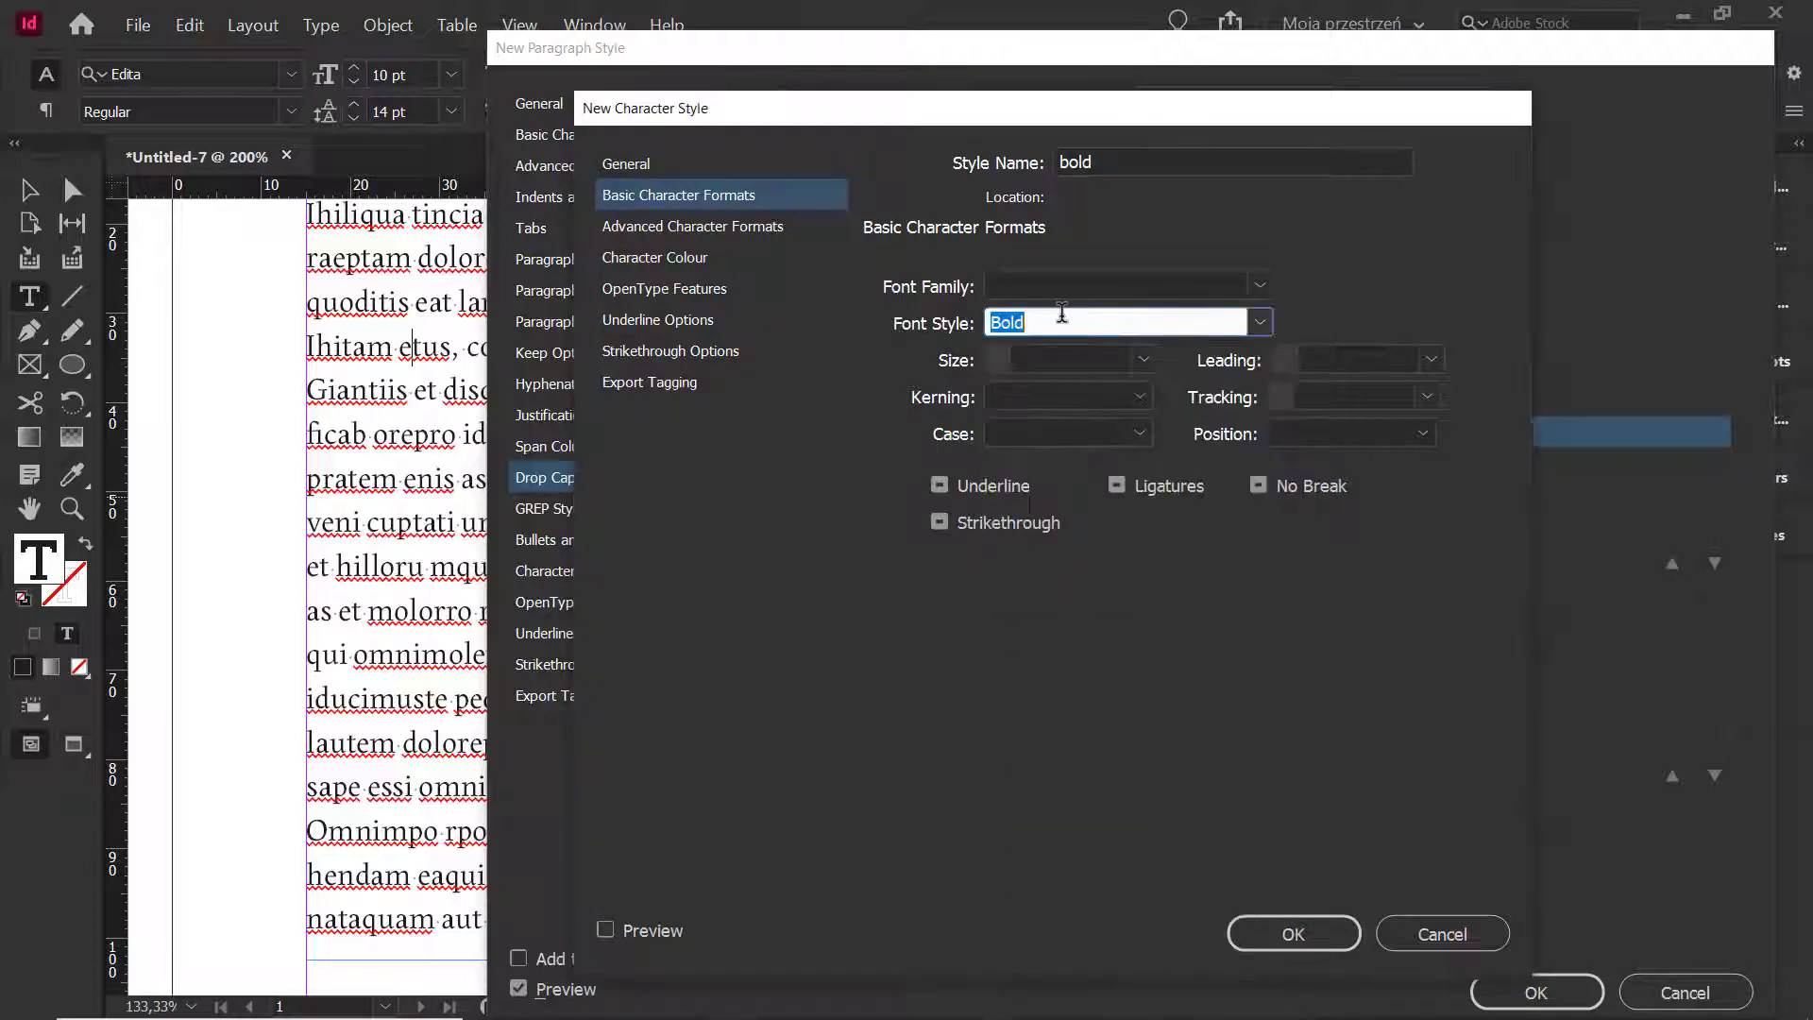
left_click(1336, 937)
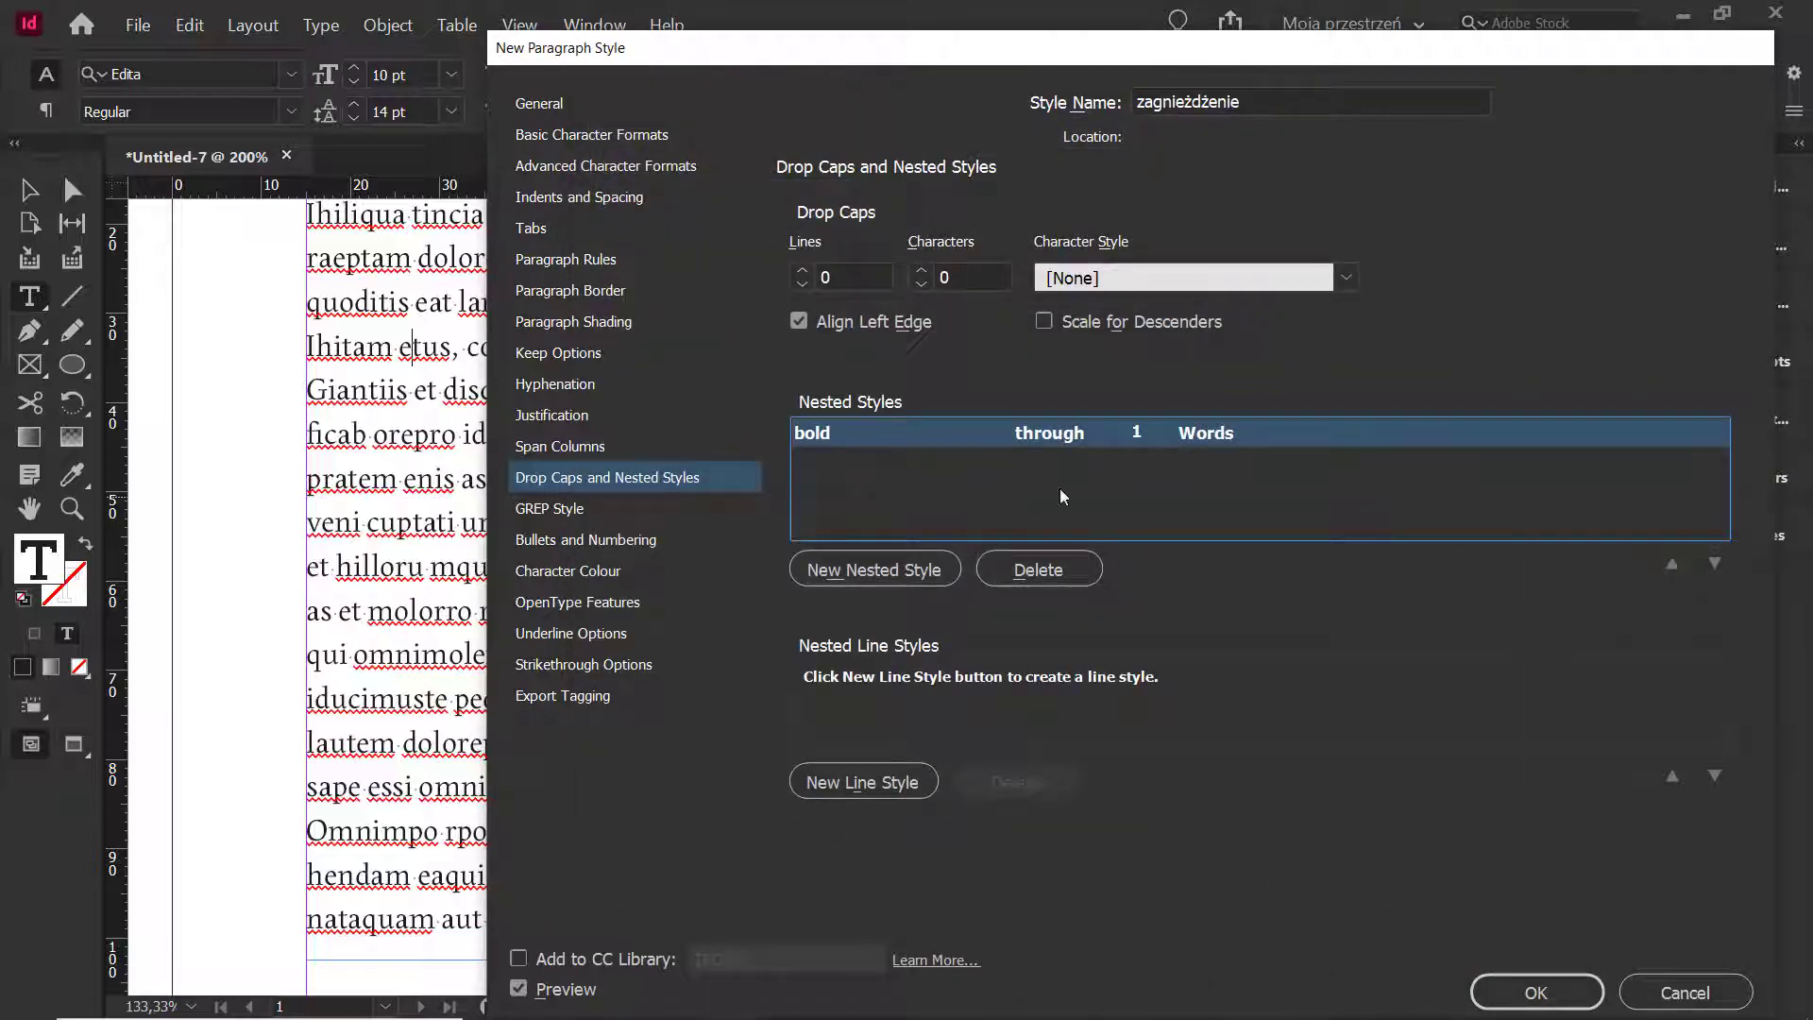
- Set the bold nested style to run up to 1 End Nested Style Character
left_click(1016, 442)
left_click(1115, 435)
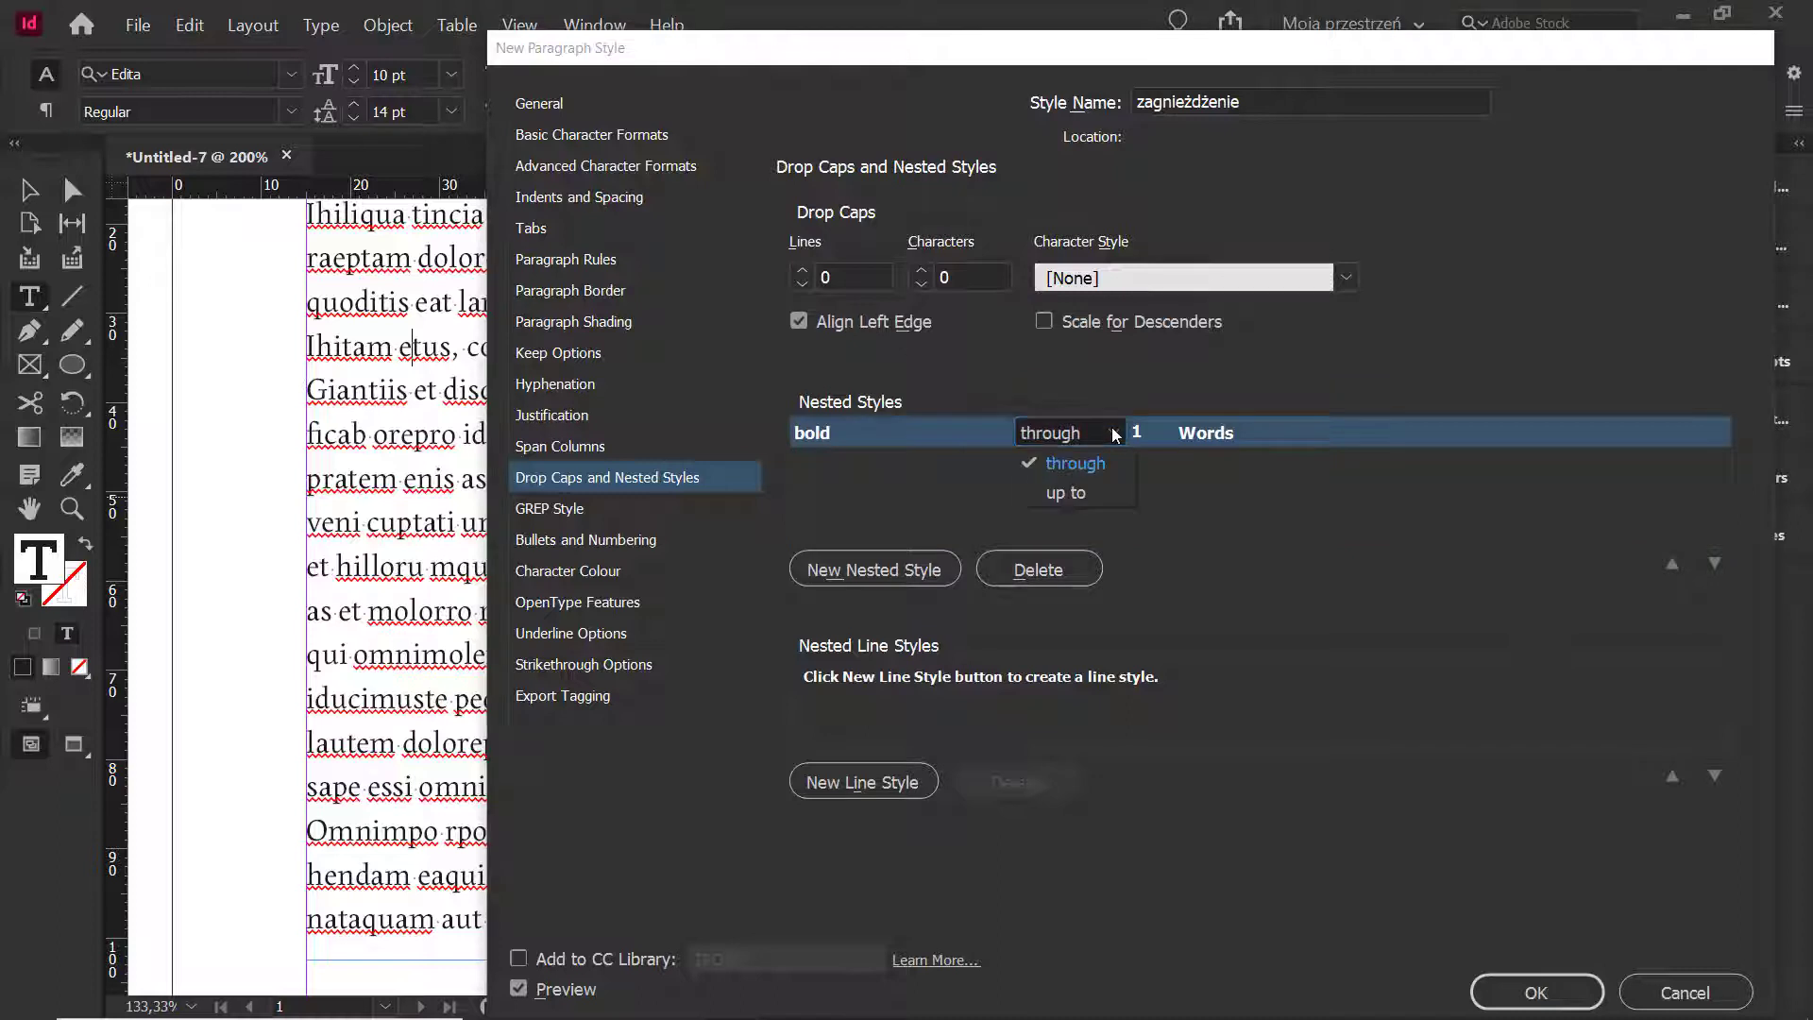
left_click(1065, 492)
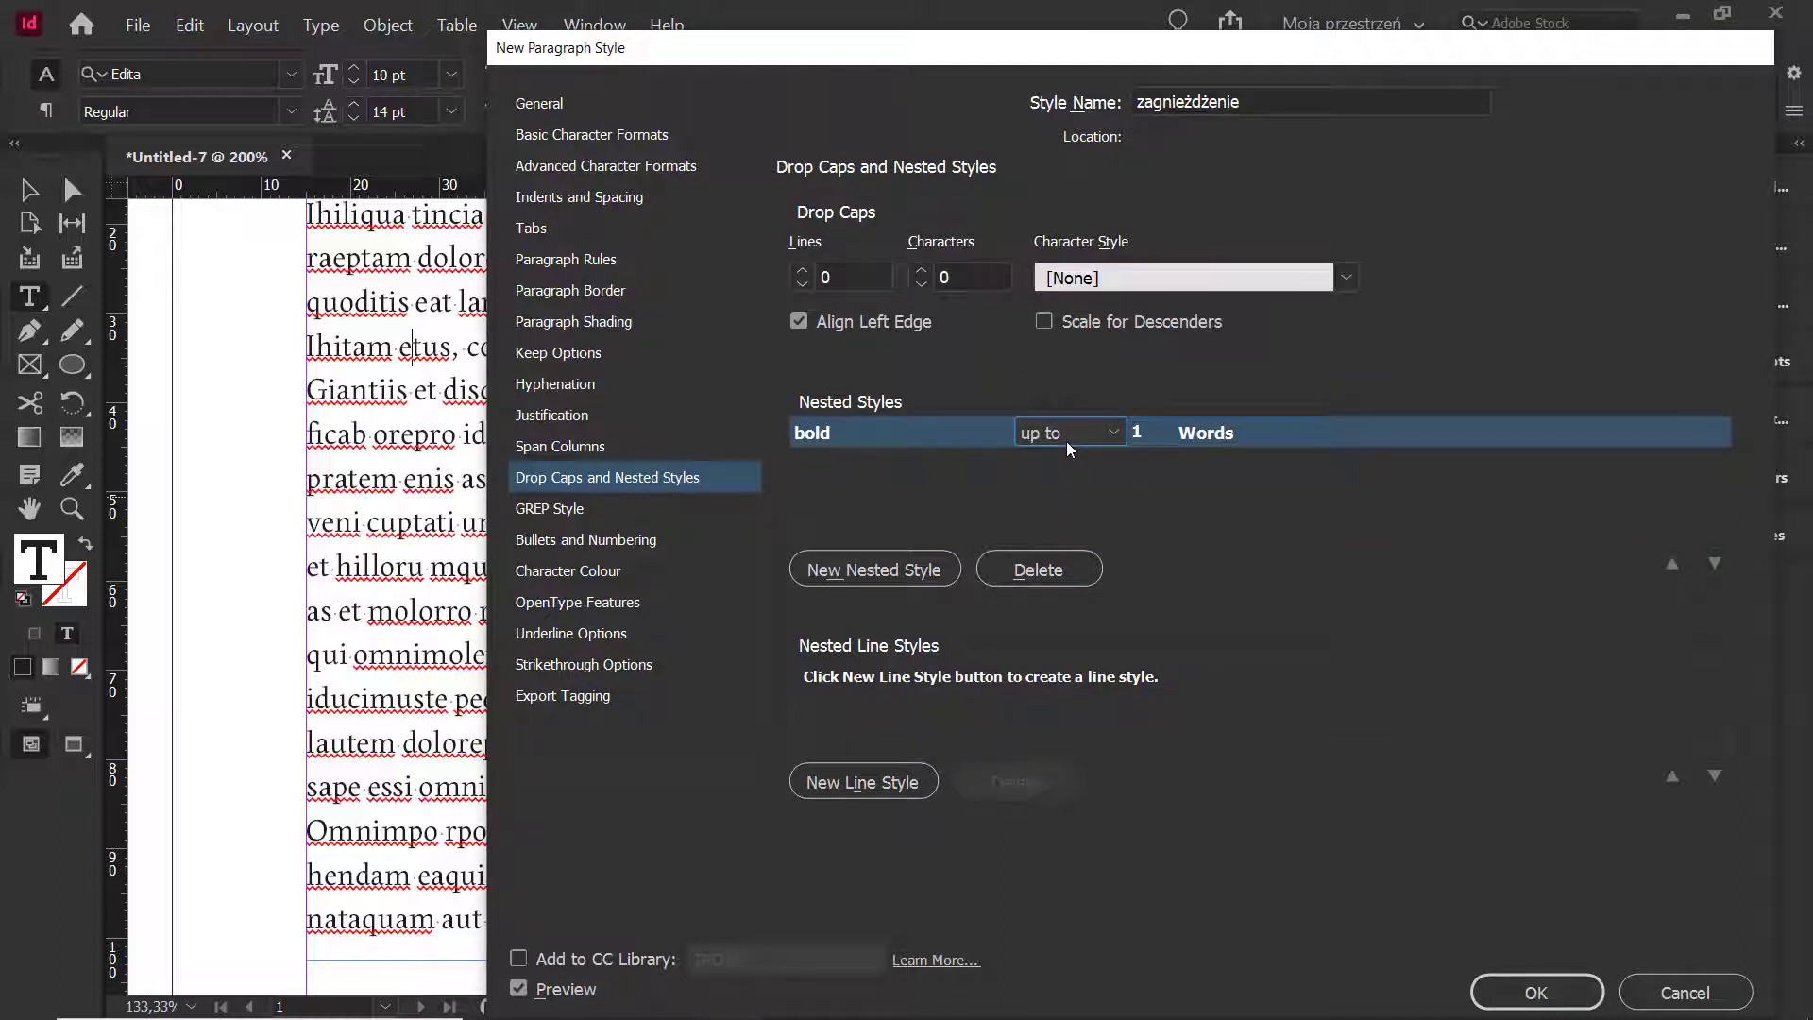
left_click(1233, 432)
left_click(1312, 433)
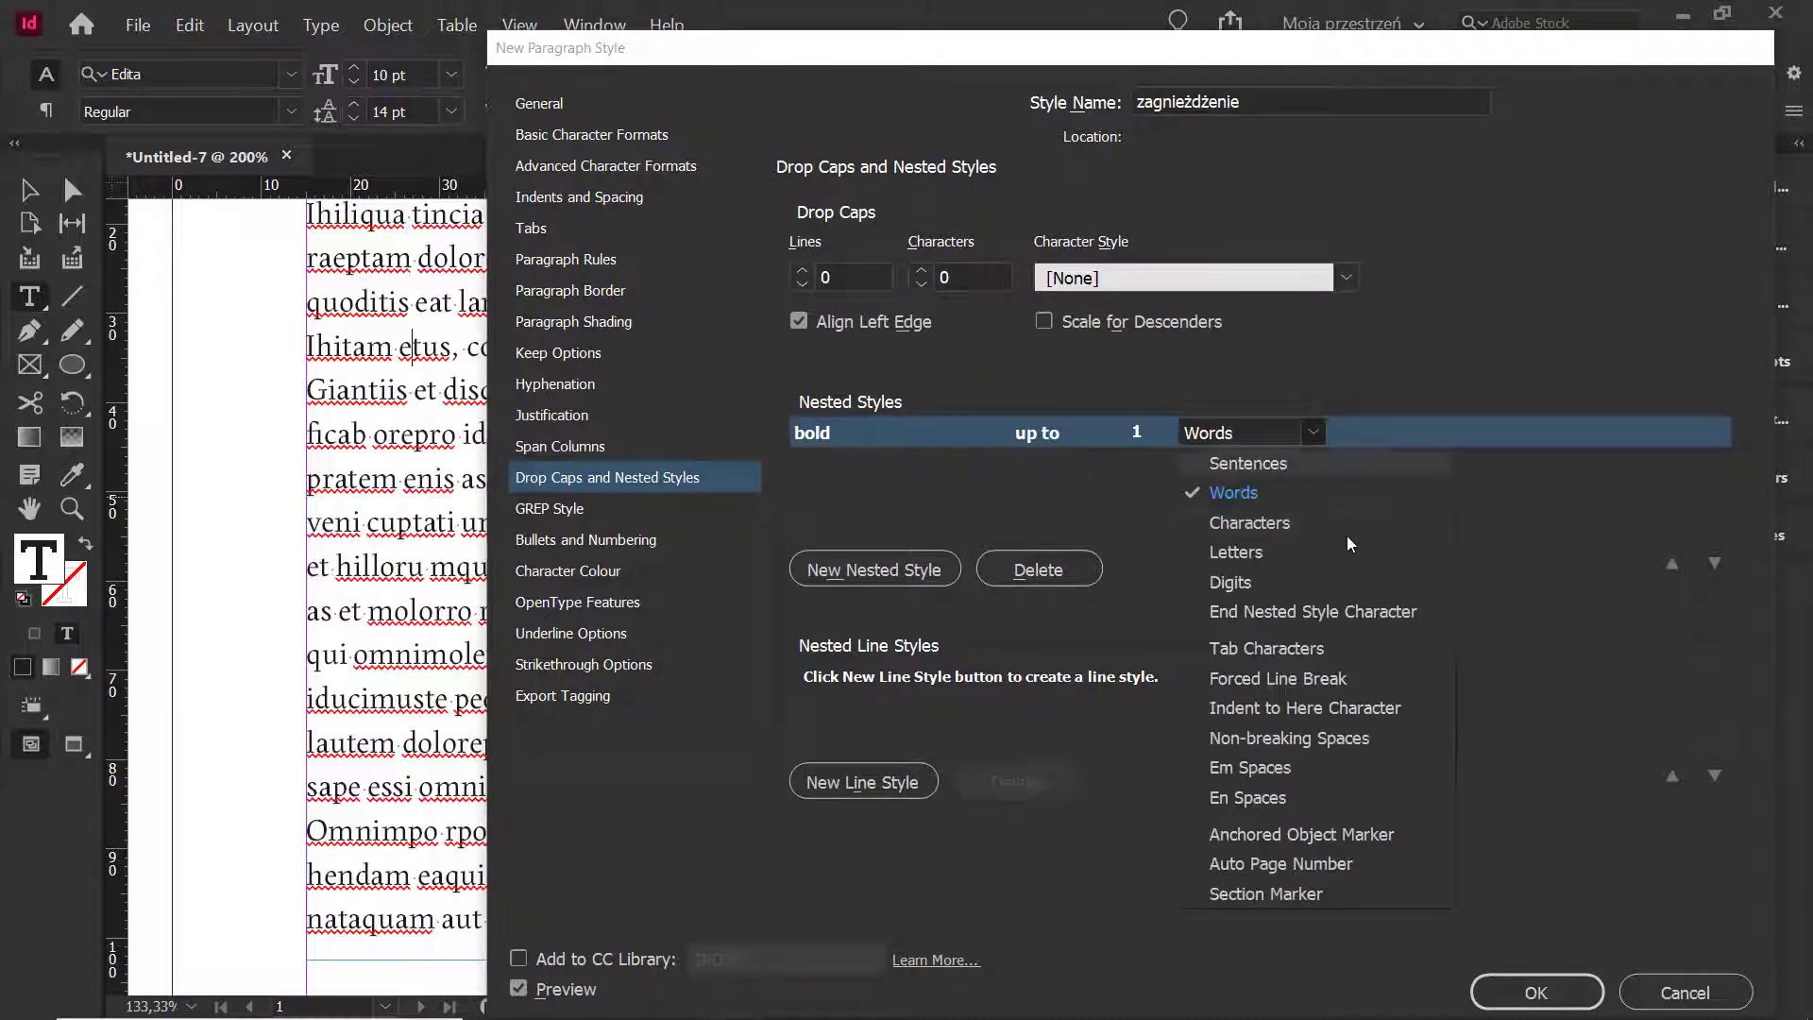
left_click(1313, 612)
left_click(1314, 434)
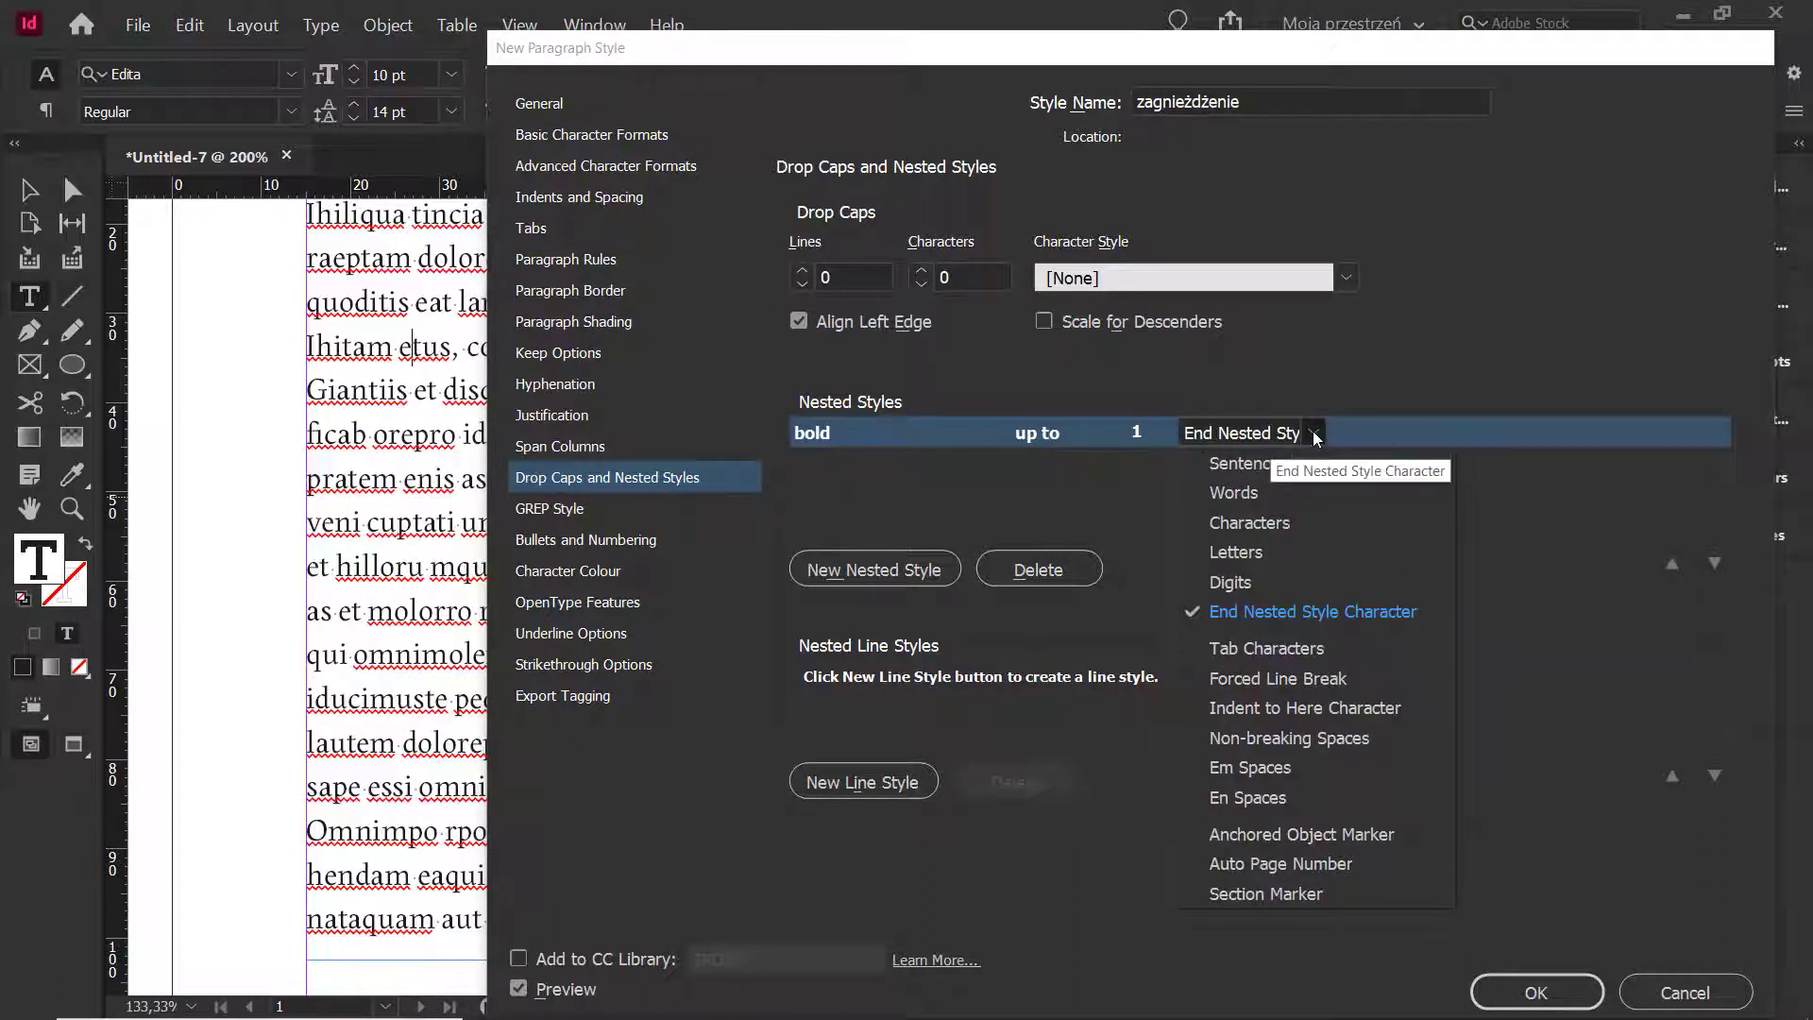
left_click(1332, 615)
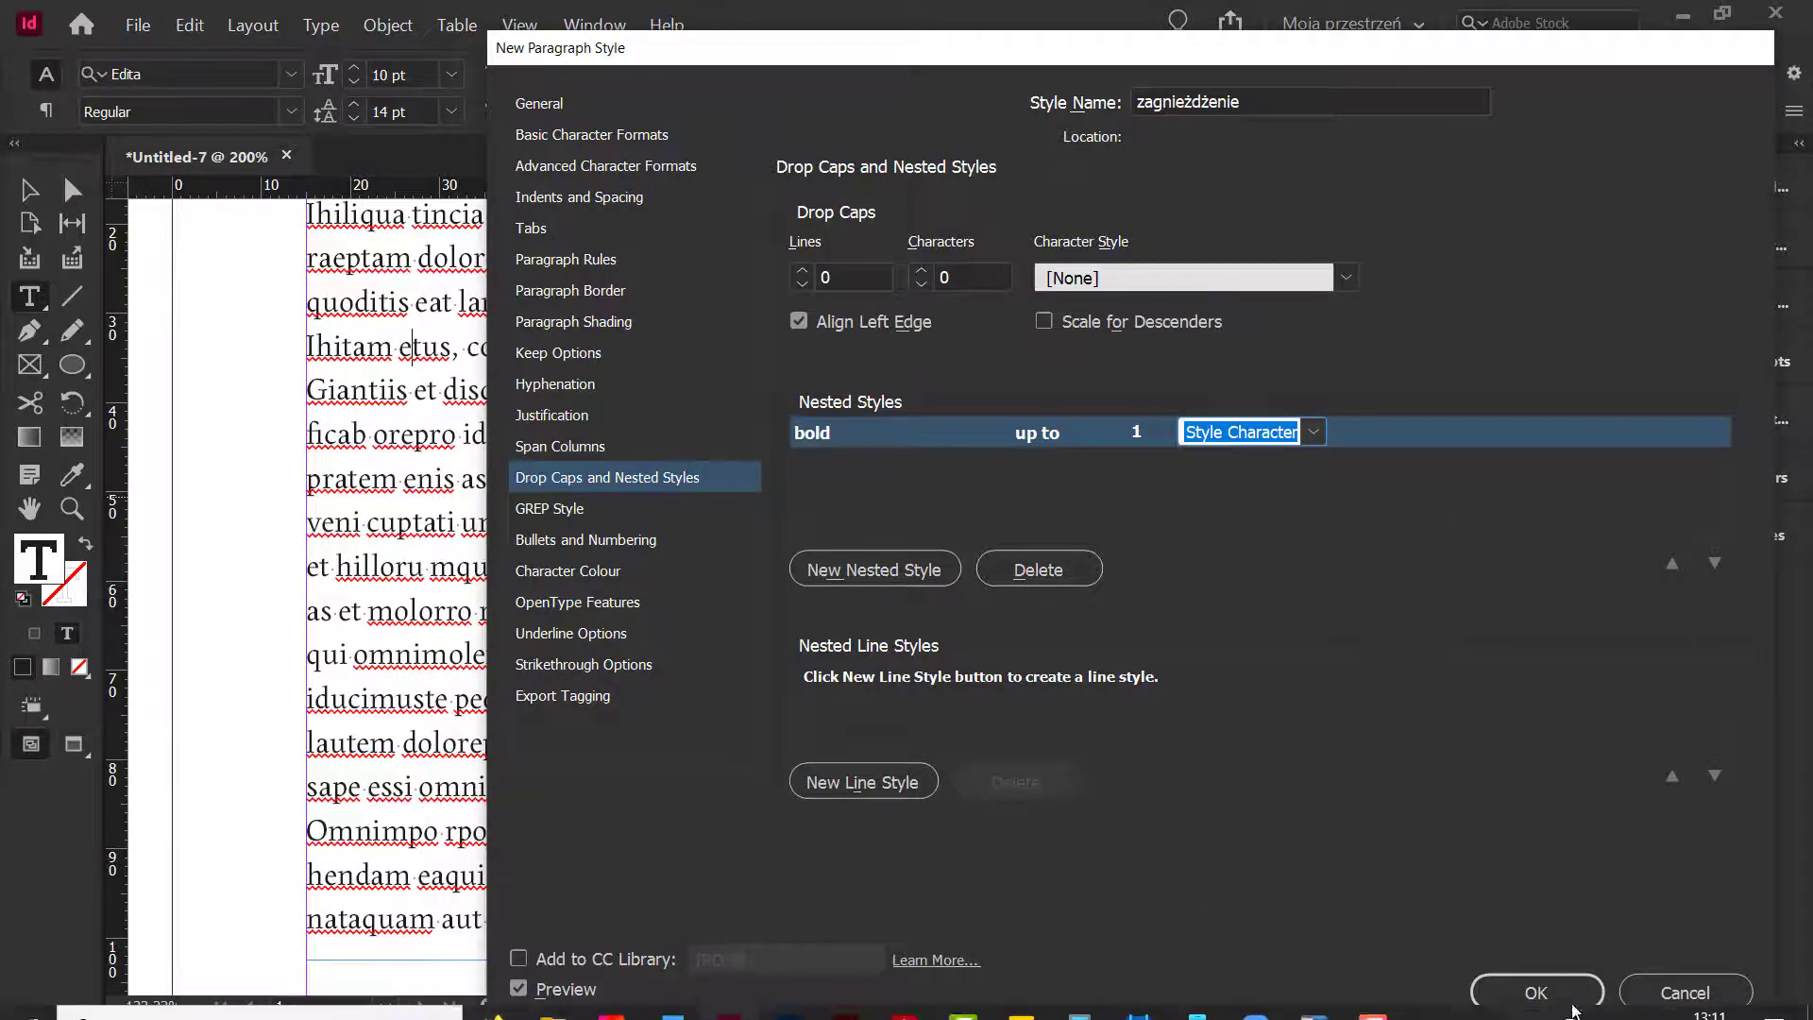
- Save the new paragraph style and apply it to the paragraph beginning "Ihitam etus"
left_click(1529, 992)
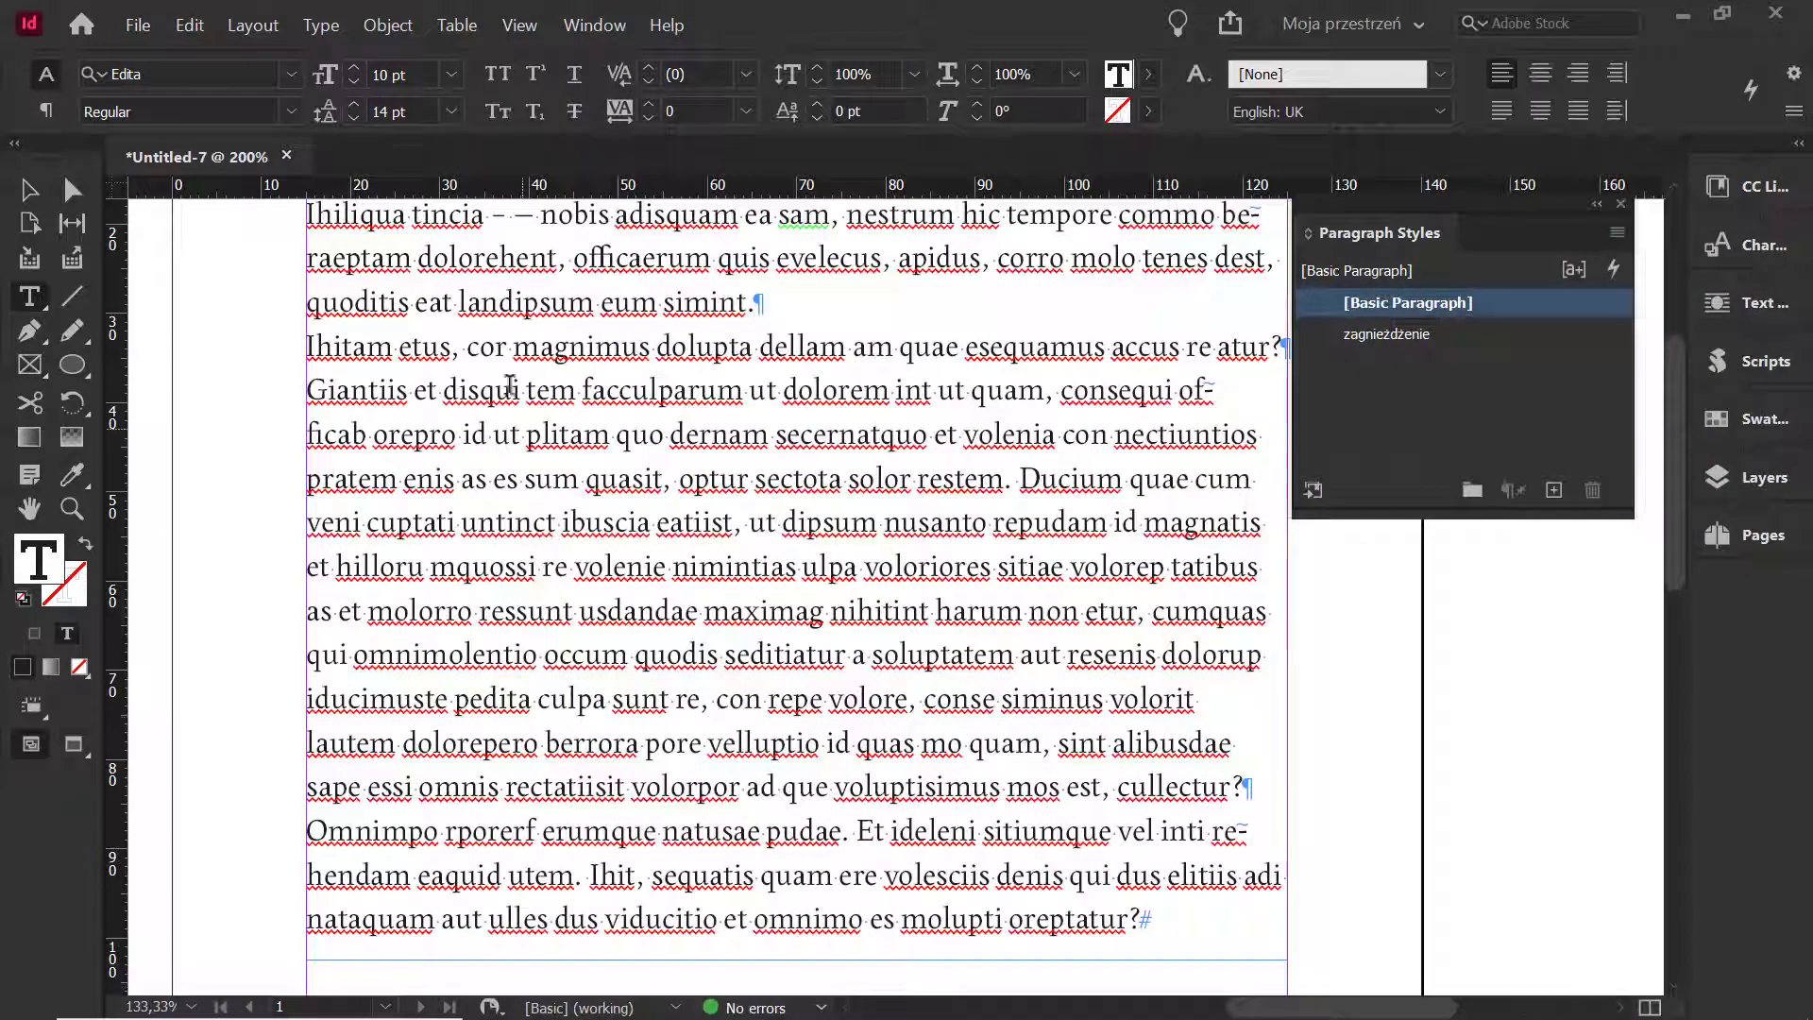
left_click(507, 355)
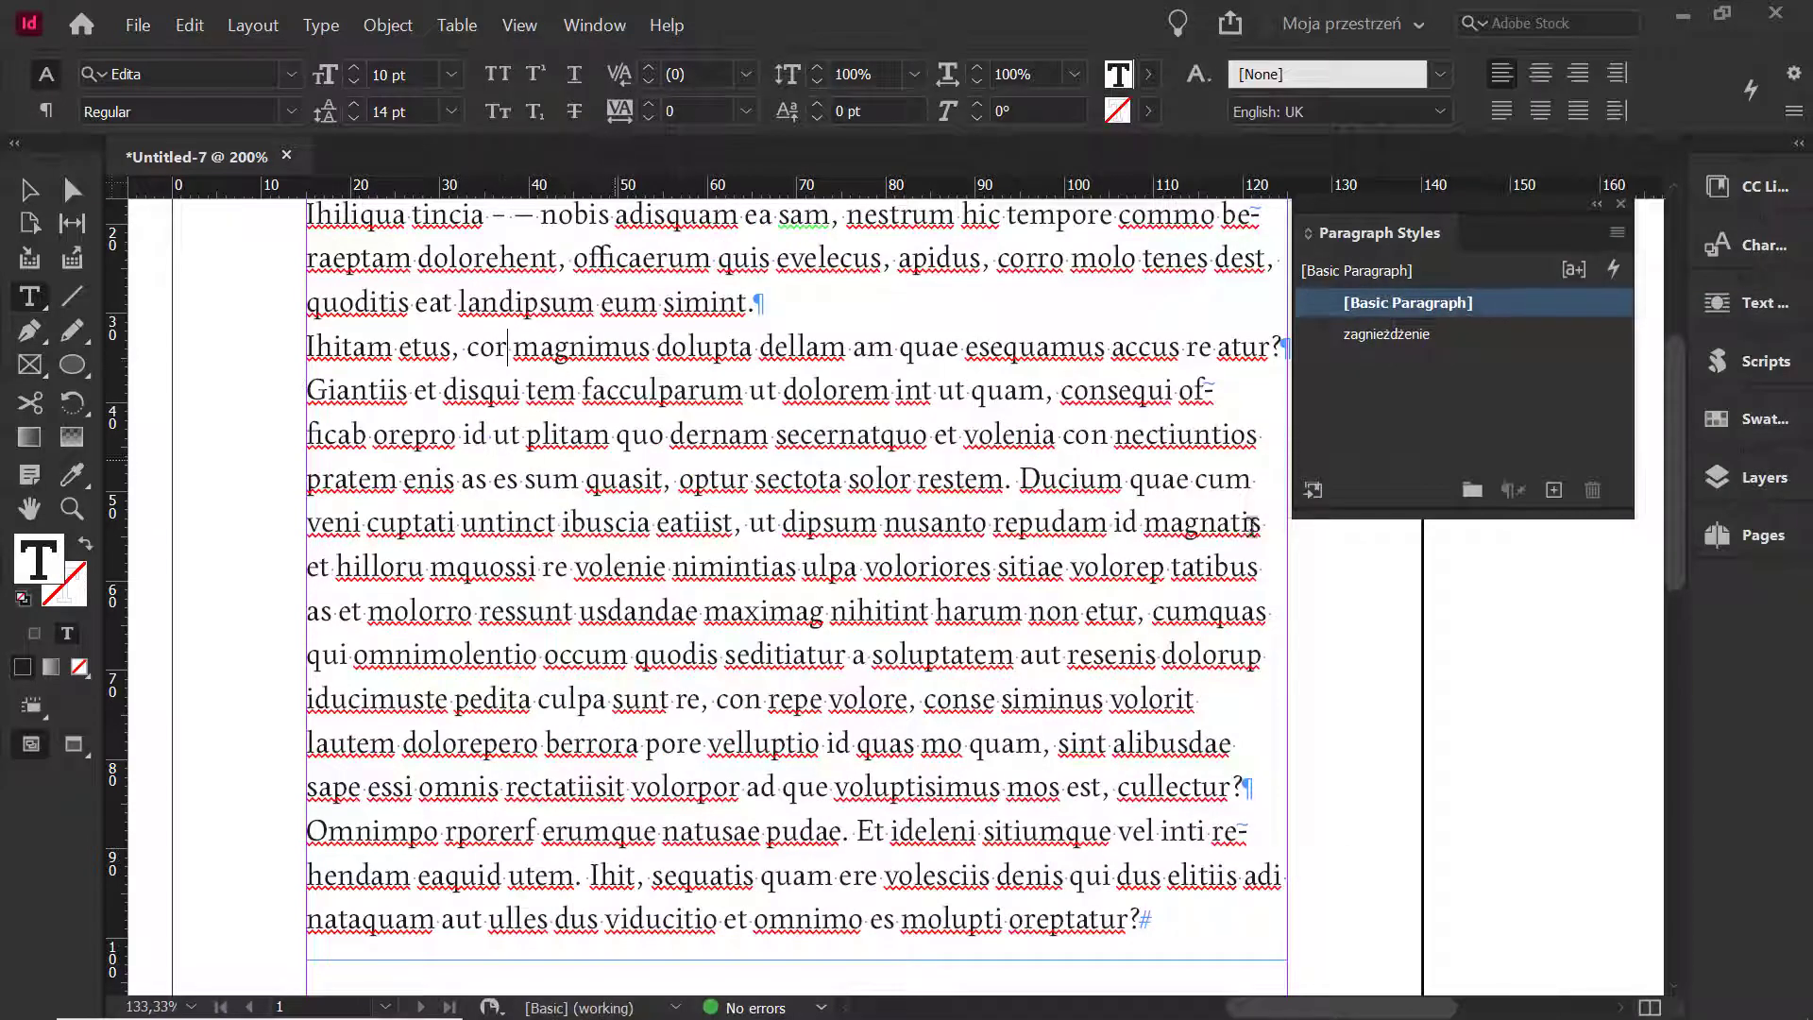
left_click(1385, 340)
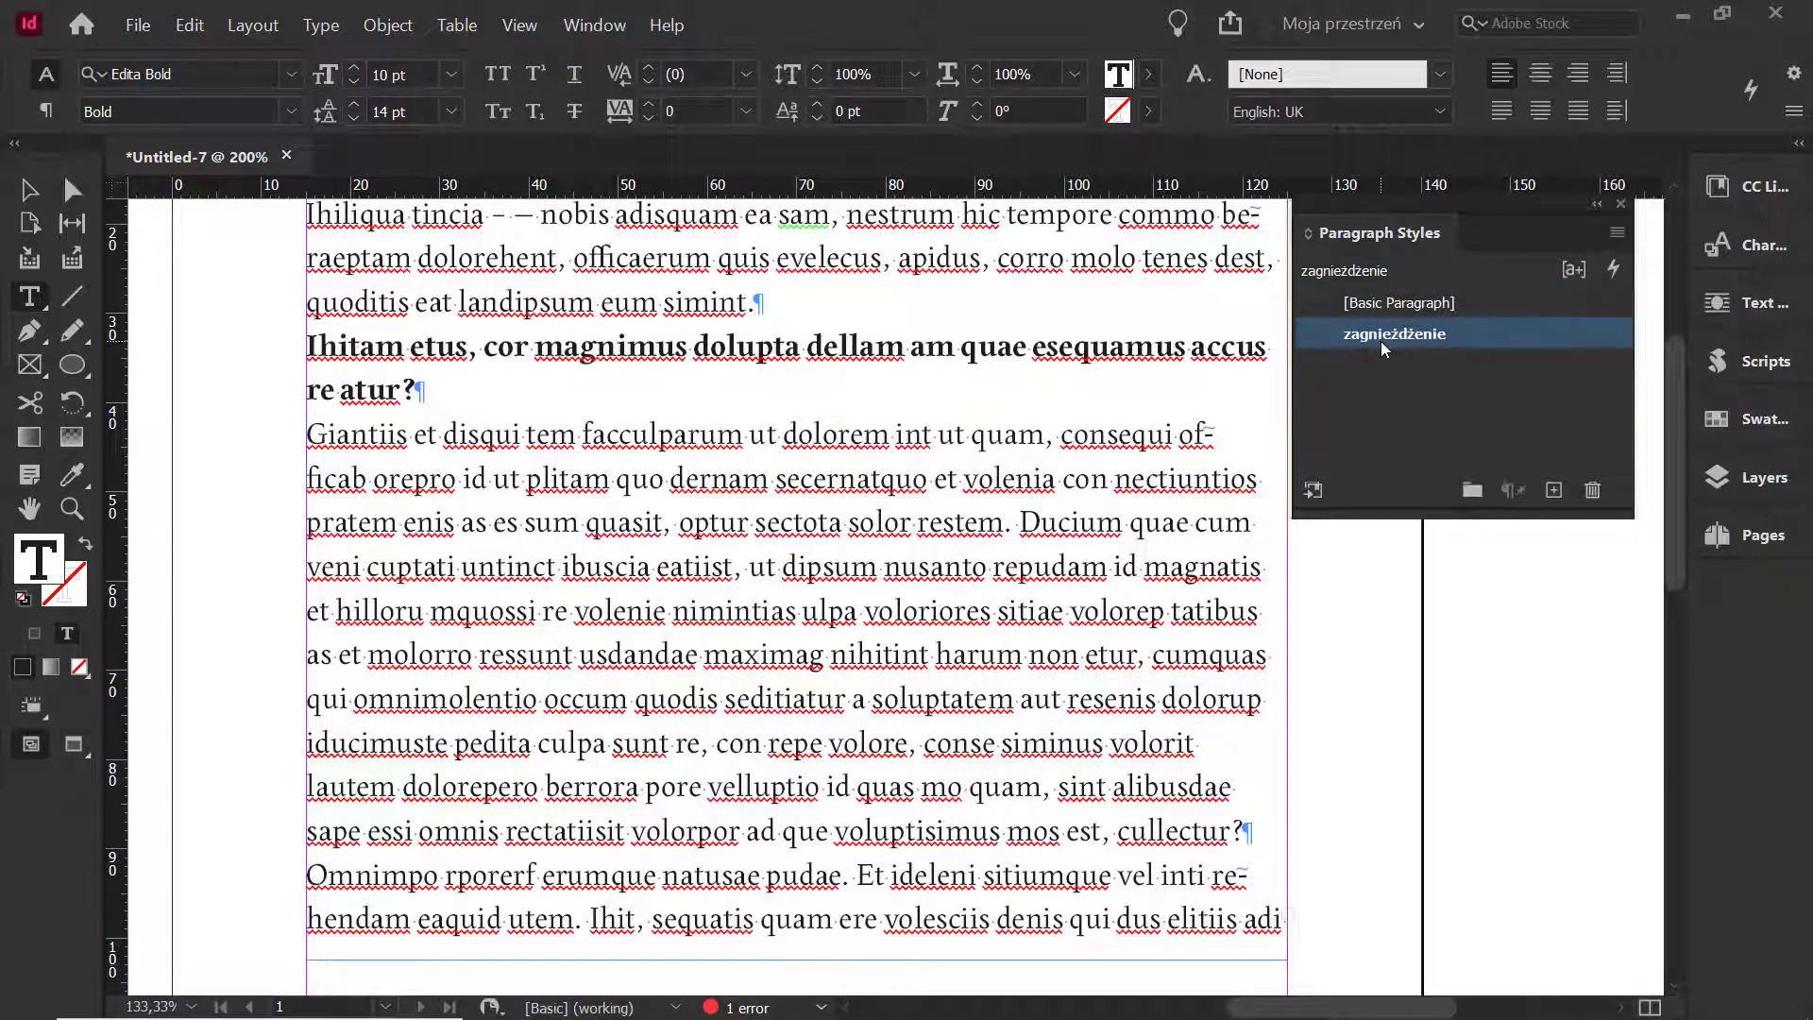
- Insert an End Nested Style character directly before "magnimus" in the paragraph beginning "Ihitam etus"
scroll(483, 375, "up", 3)
left_click_drag(483, 374, 555, 567)
scroll(556, 565, "down", 2)
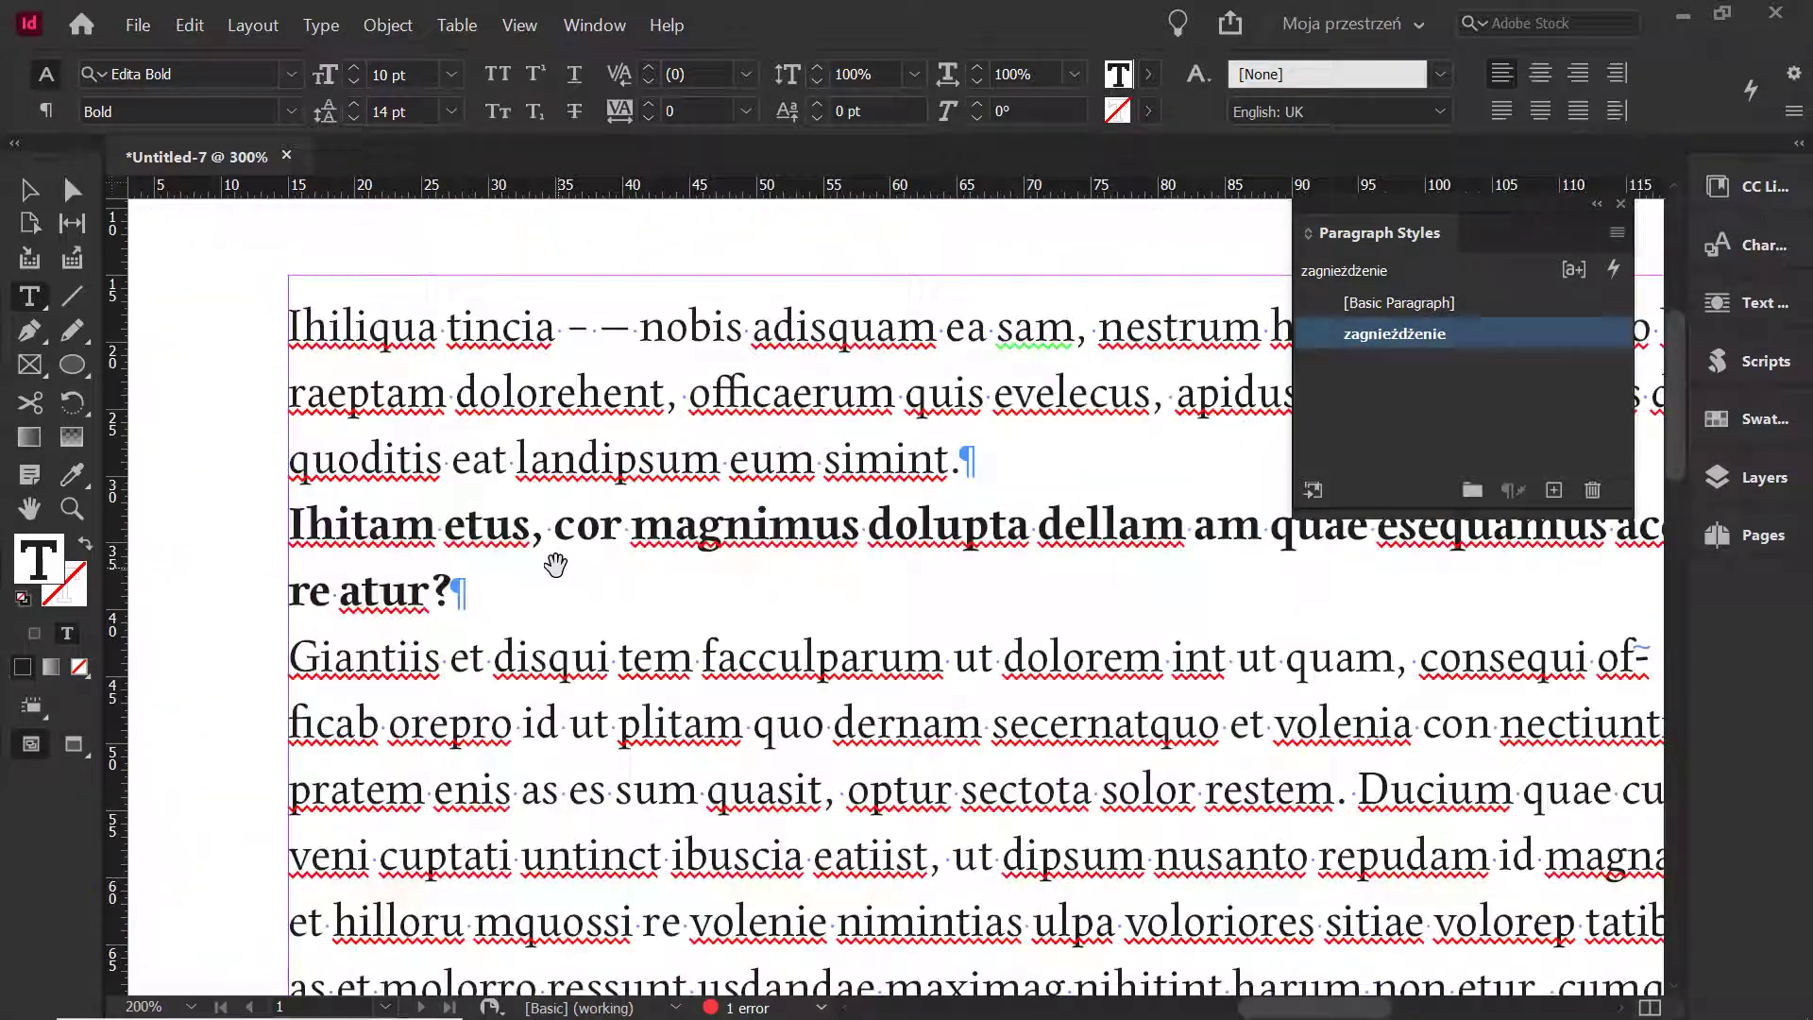
left_click_drag(701, 680, 610, 601)
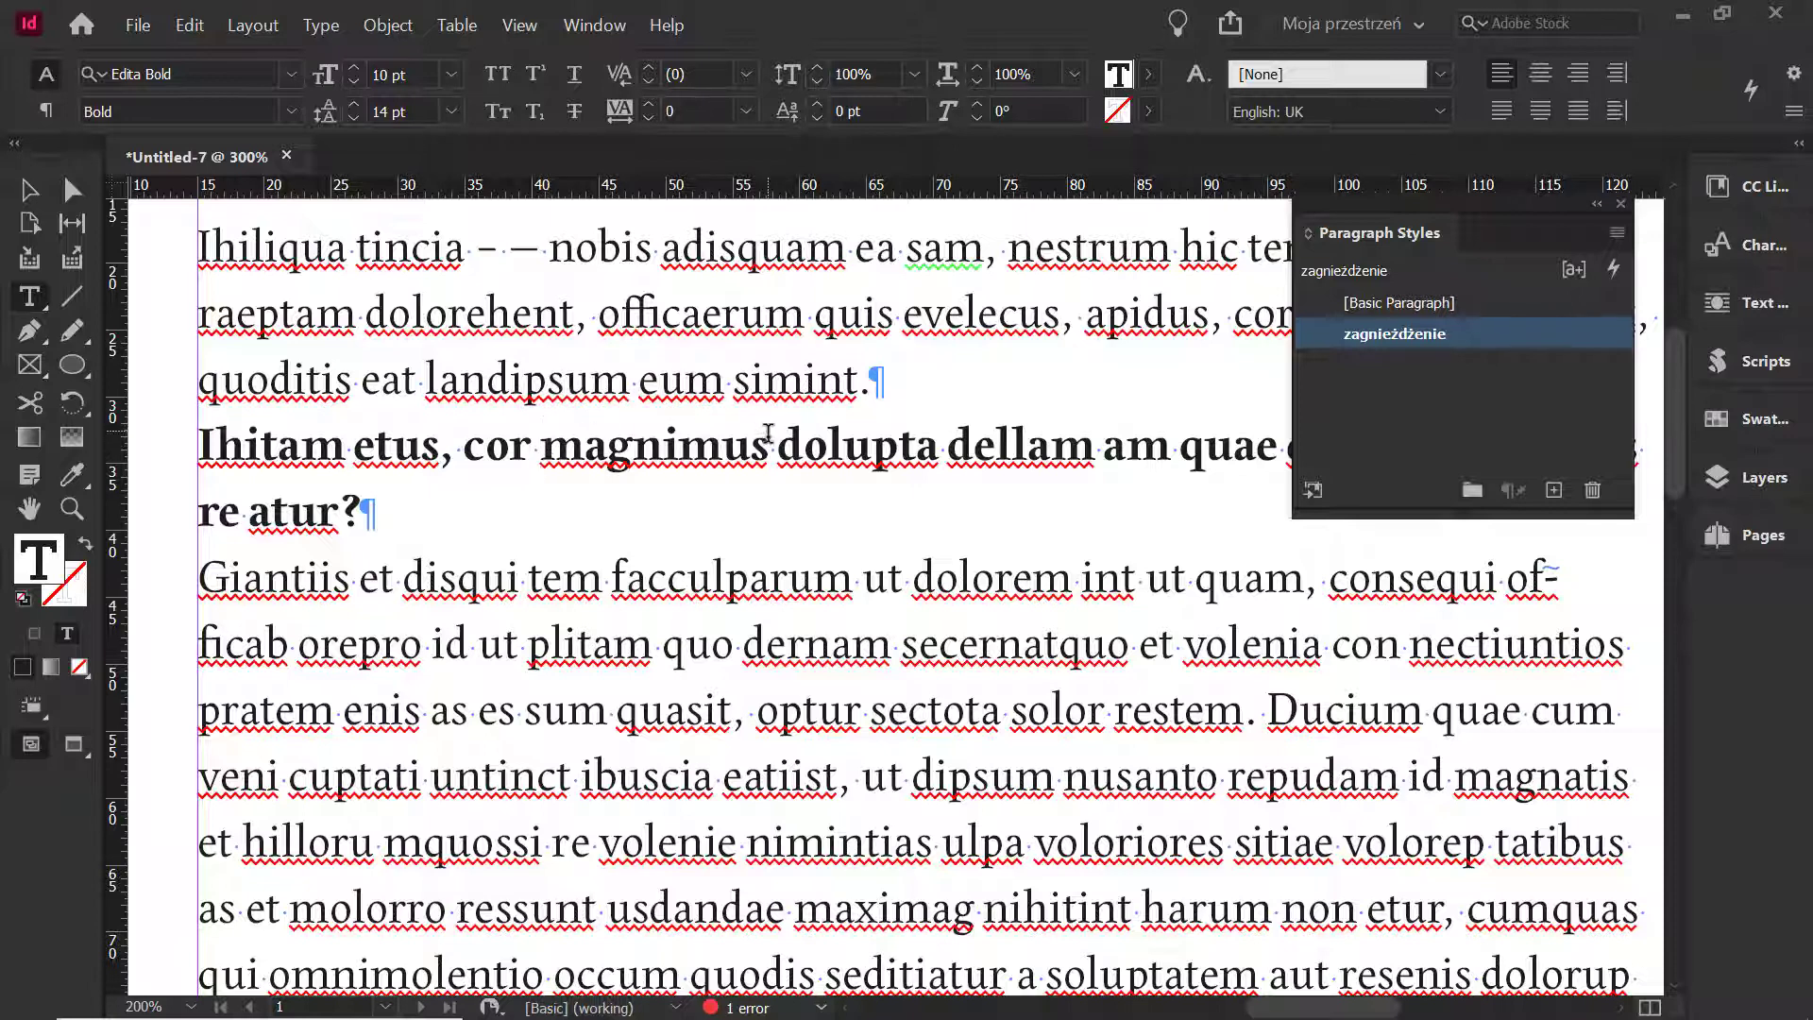
key("ctrl+alt+t")
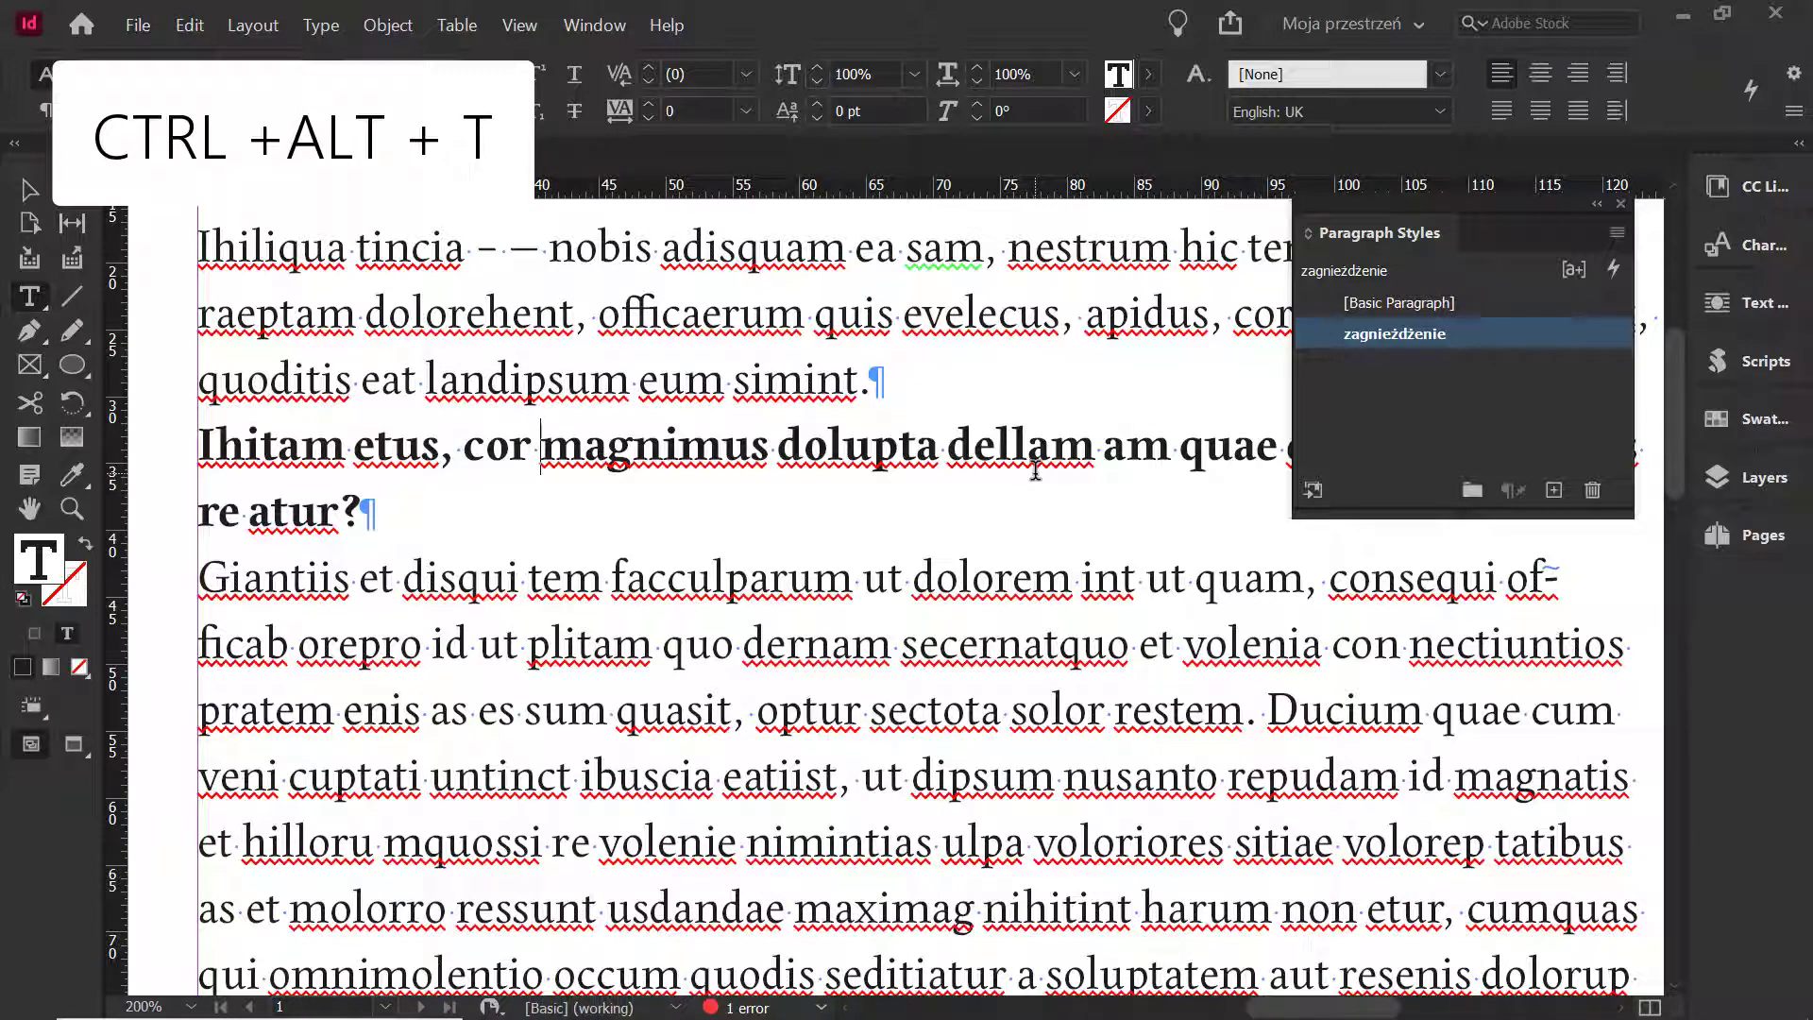
key("ctrl+alt+backslash")
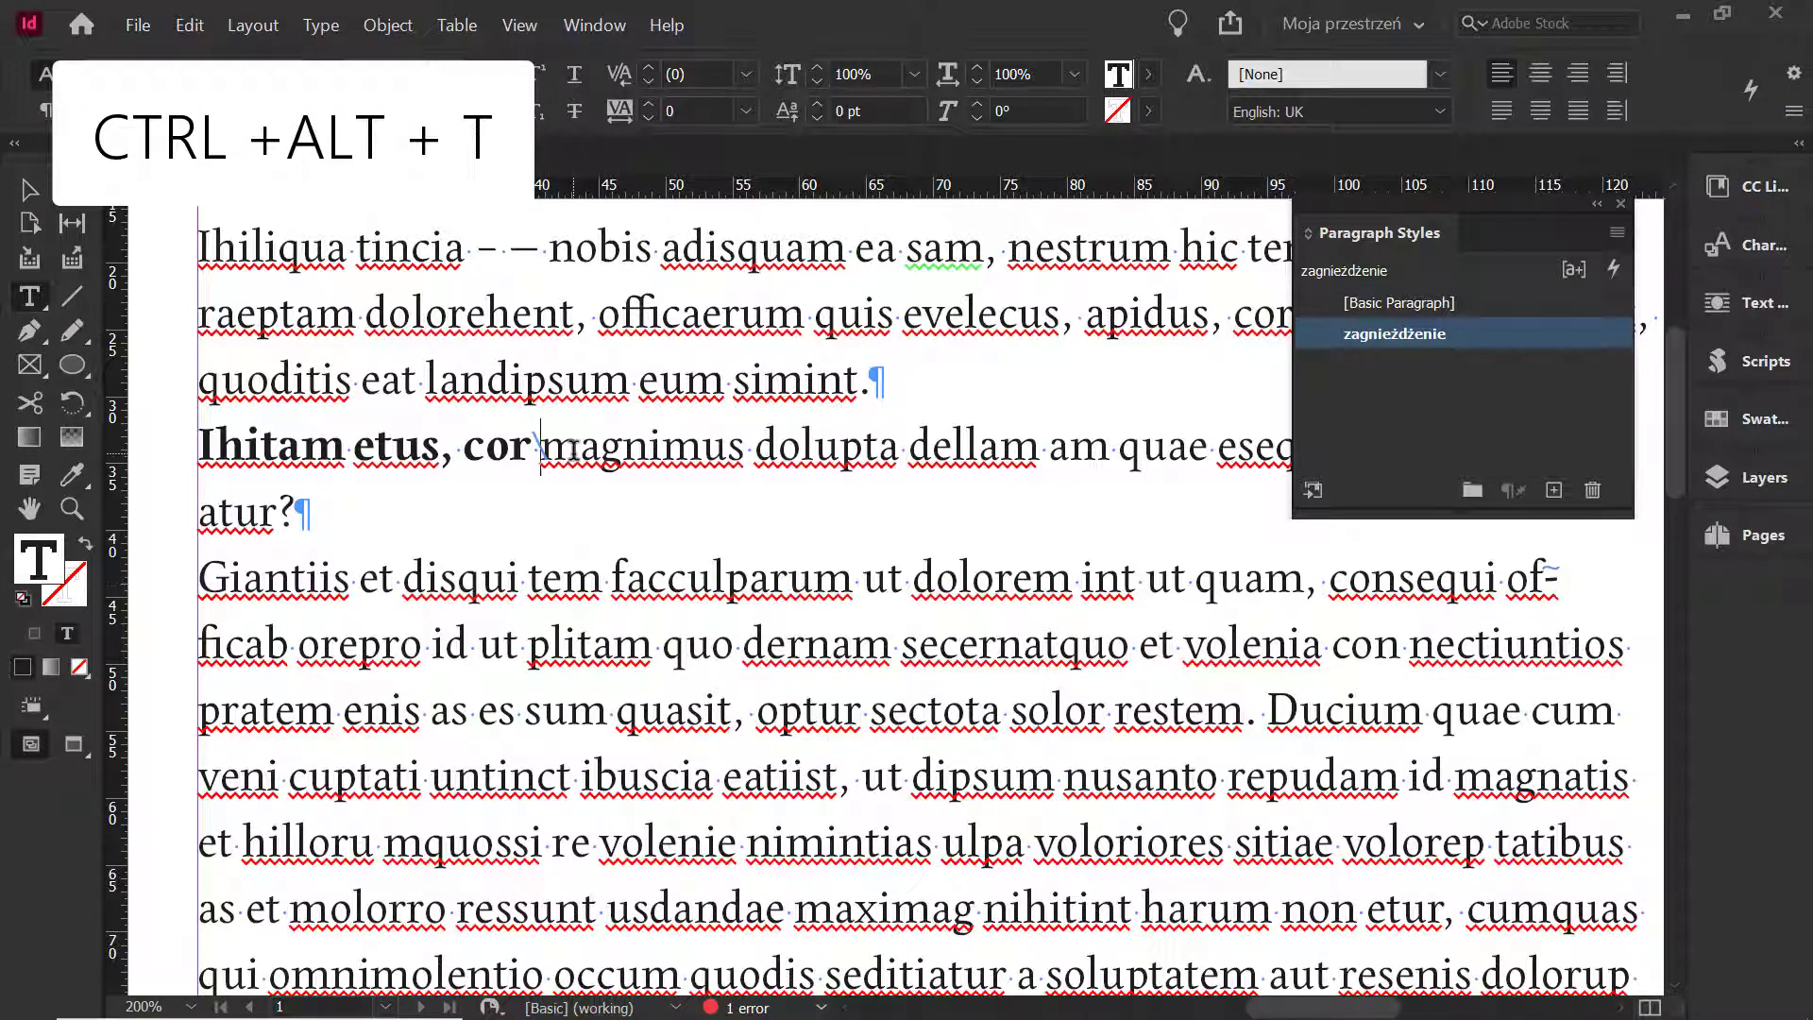
scroll(518, 478, "up", 5)
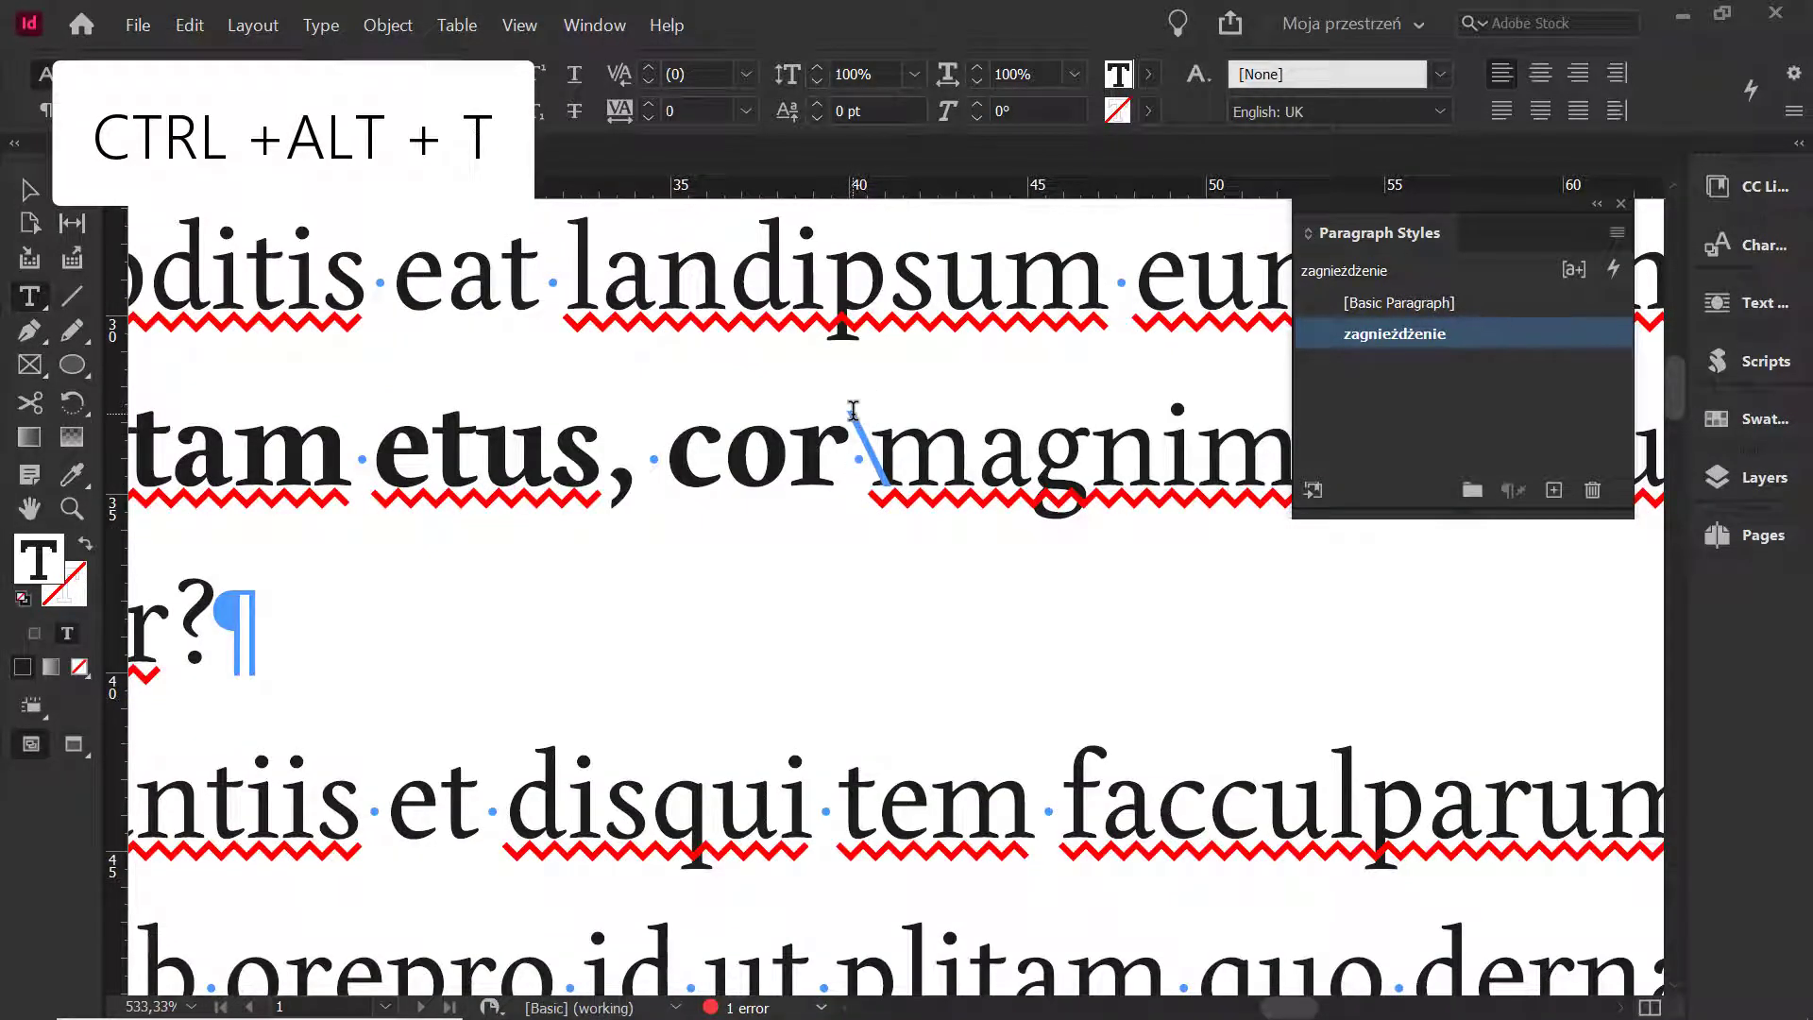
- Place the text cursor after "tem" in the first line of the paragraph beginning "Giantiis"
scroll(816, 611, "down", 5)
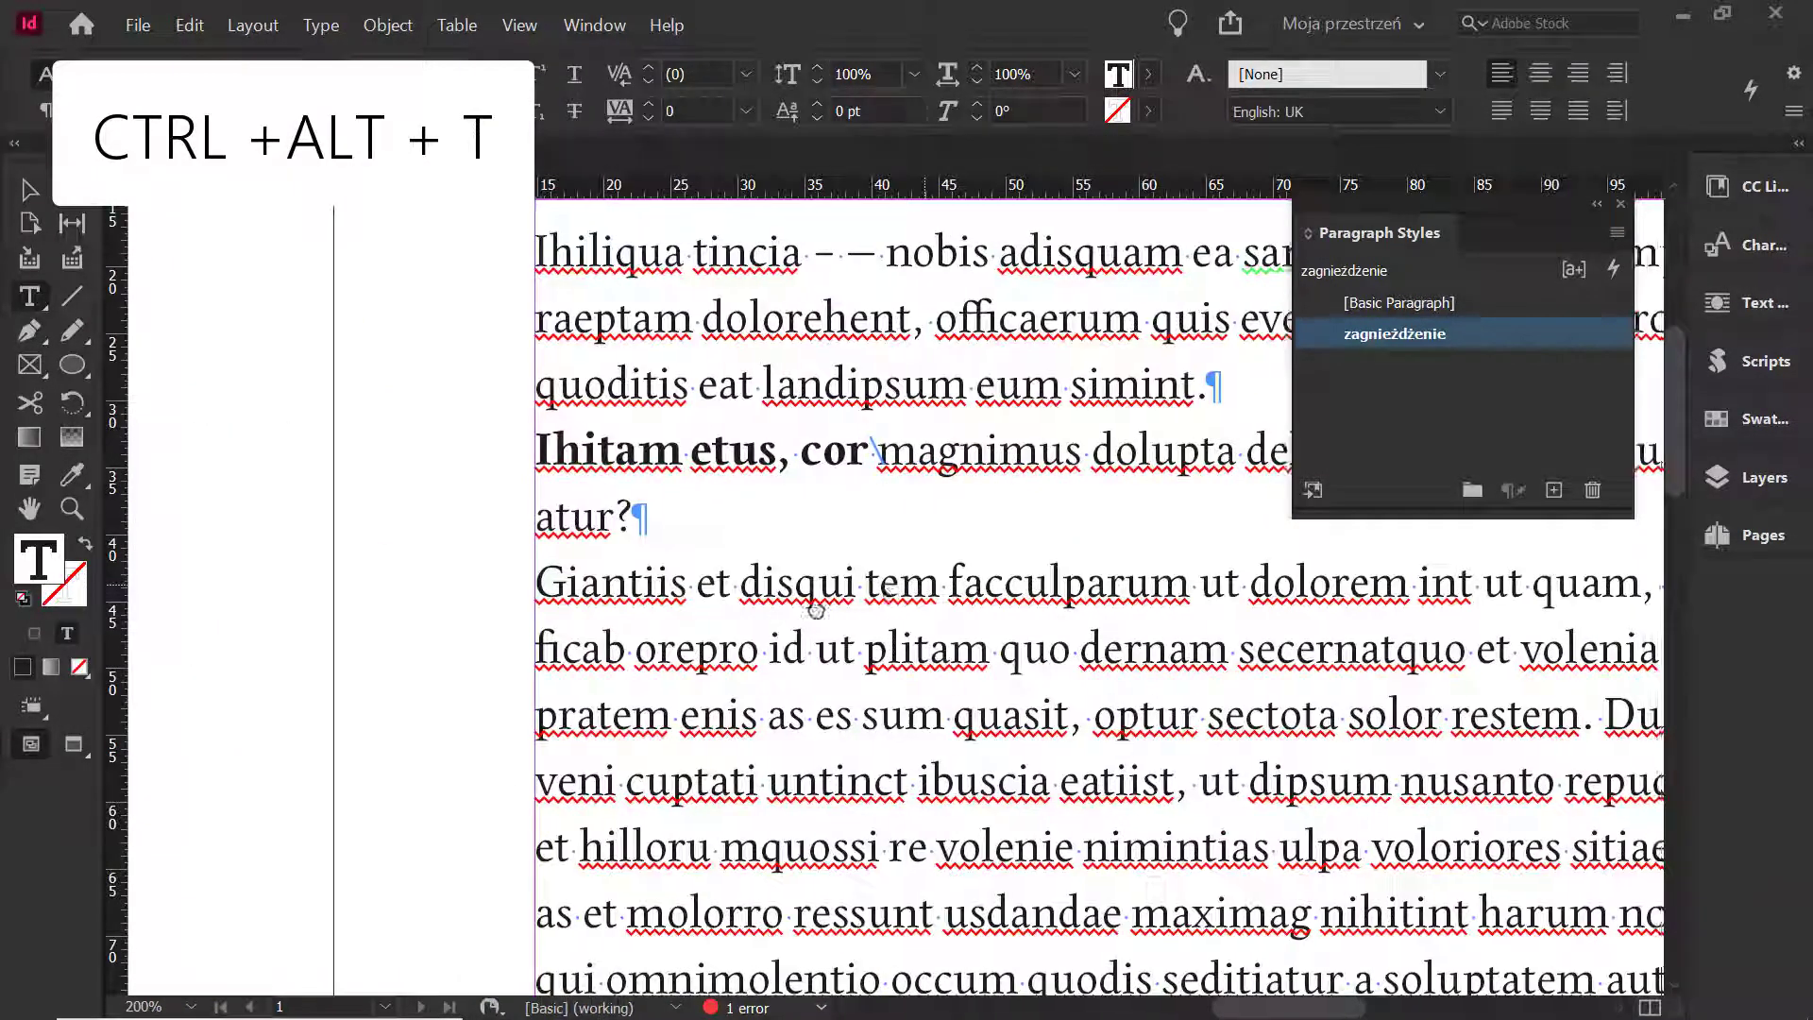
left_click(730, 571)
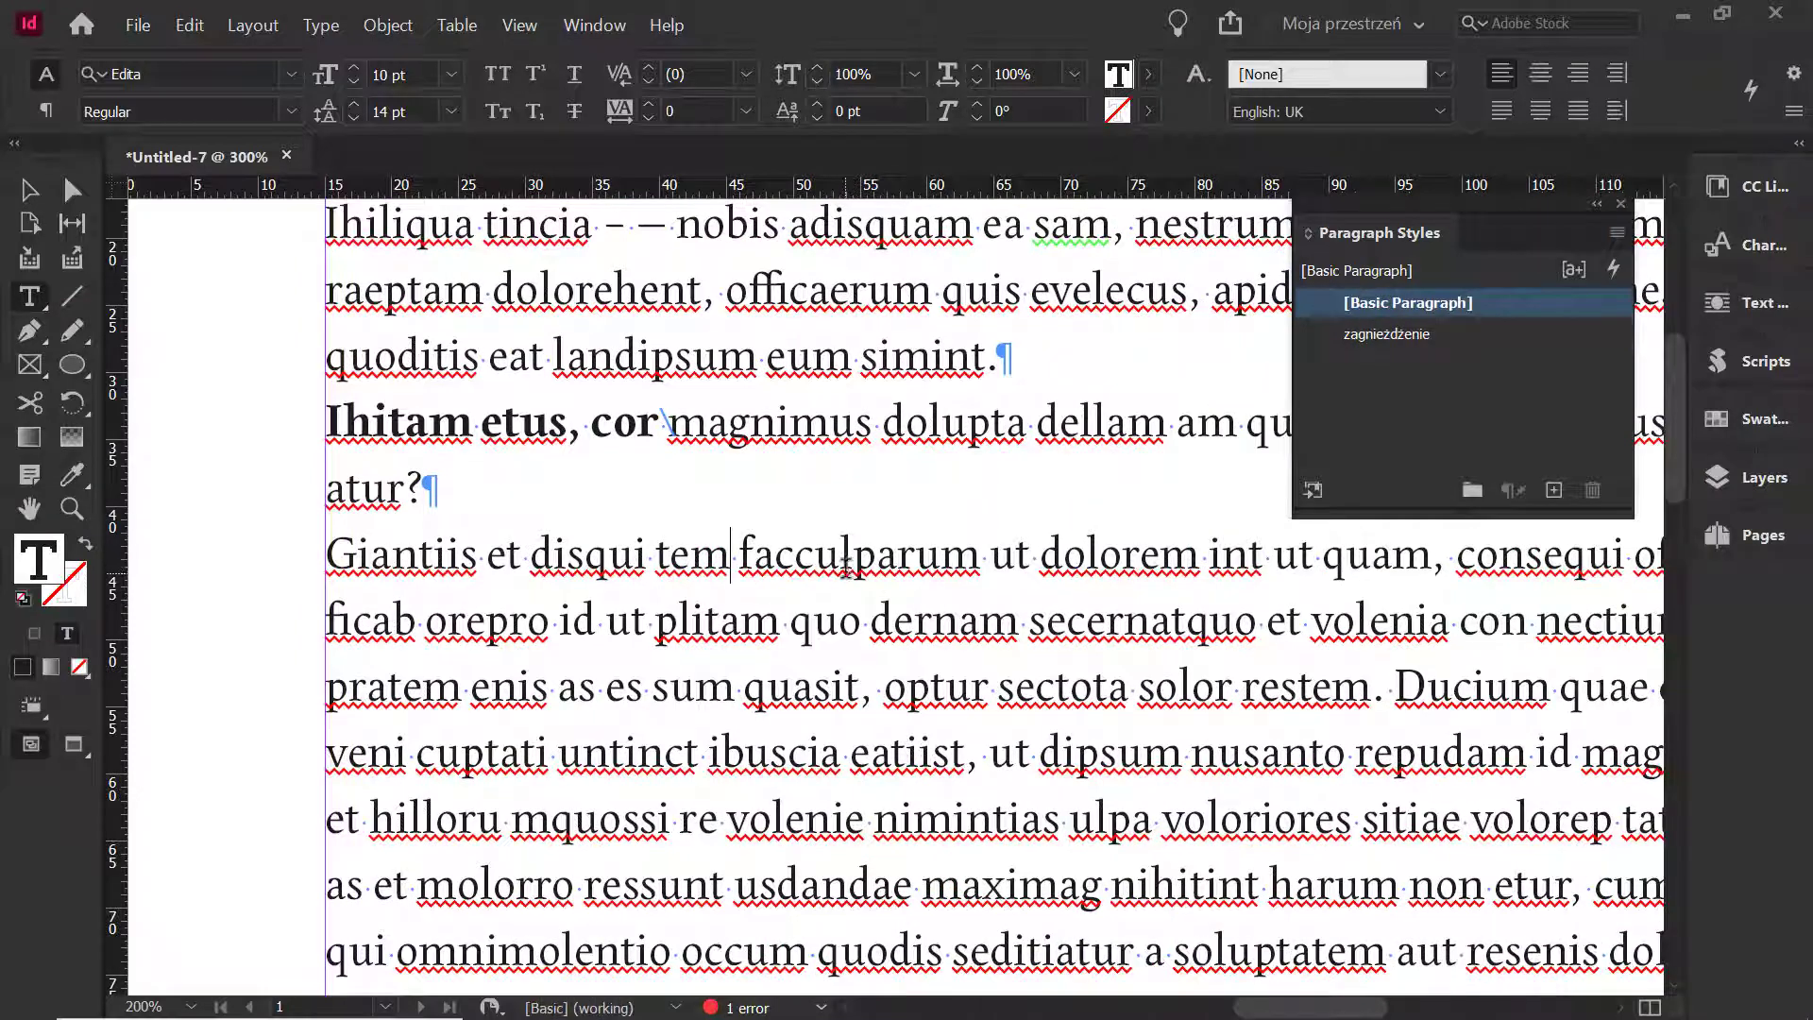